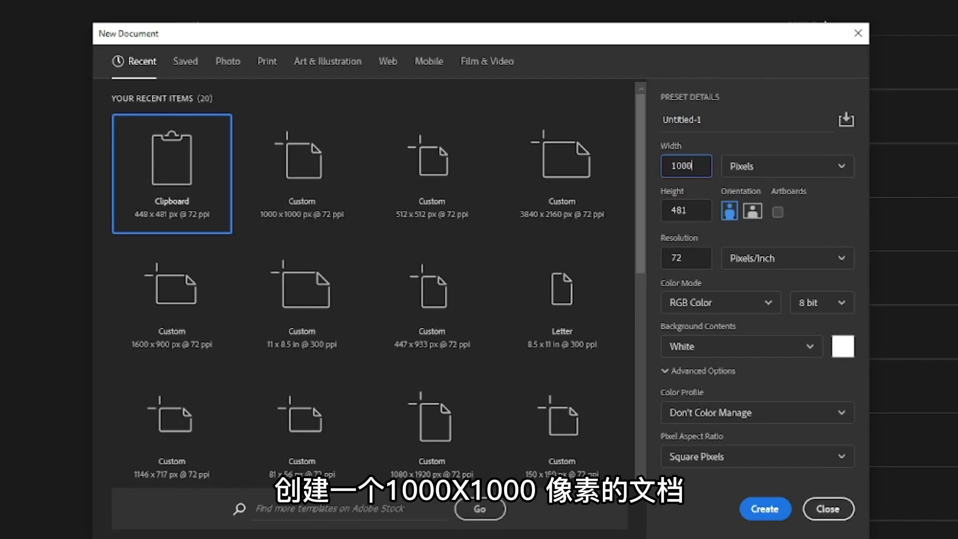
Create a 1000 x 1000 pixel, 72 pixels/inch RGB document with a white background and add an empty layer
key("Tab")
key("Tab")
type("100")
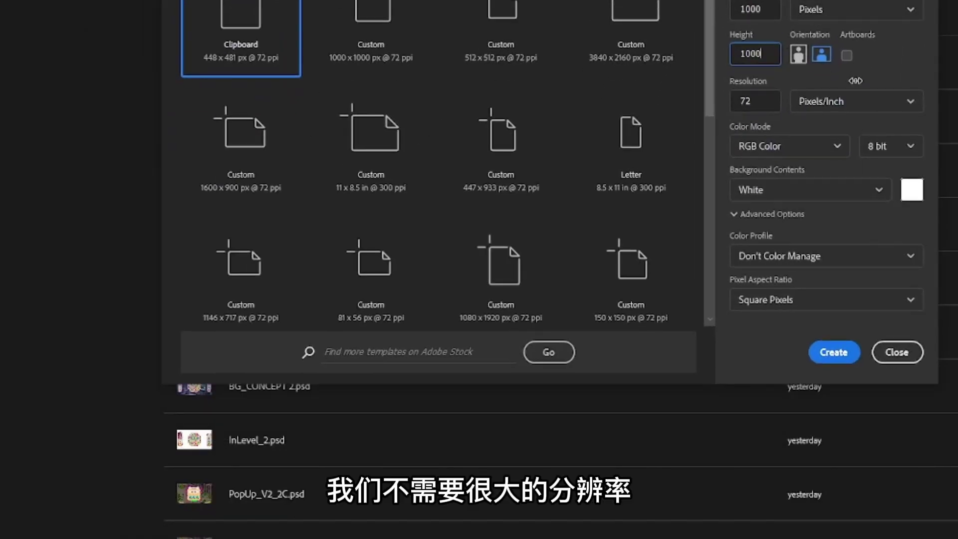
left_click(834, 352)
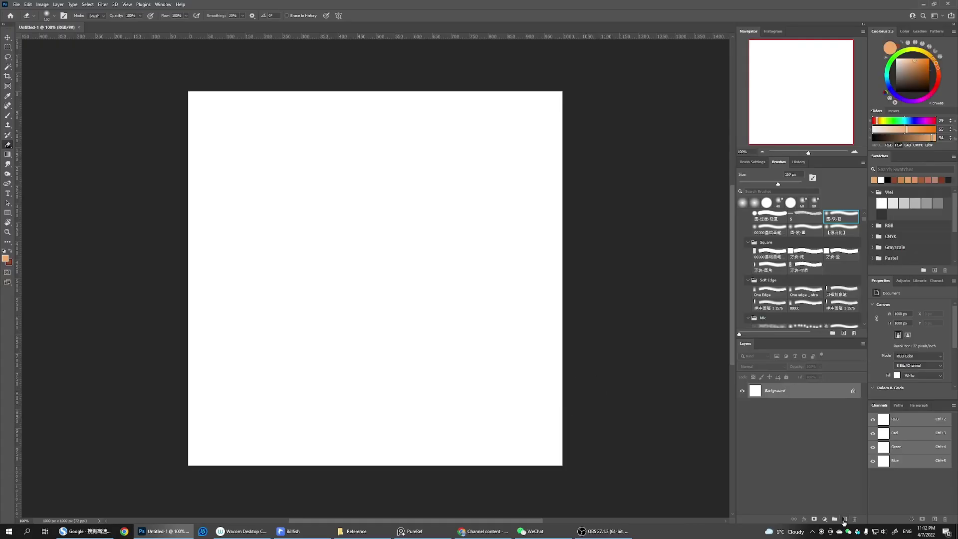
left_click(844, 519)
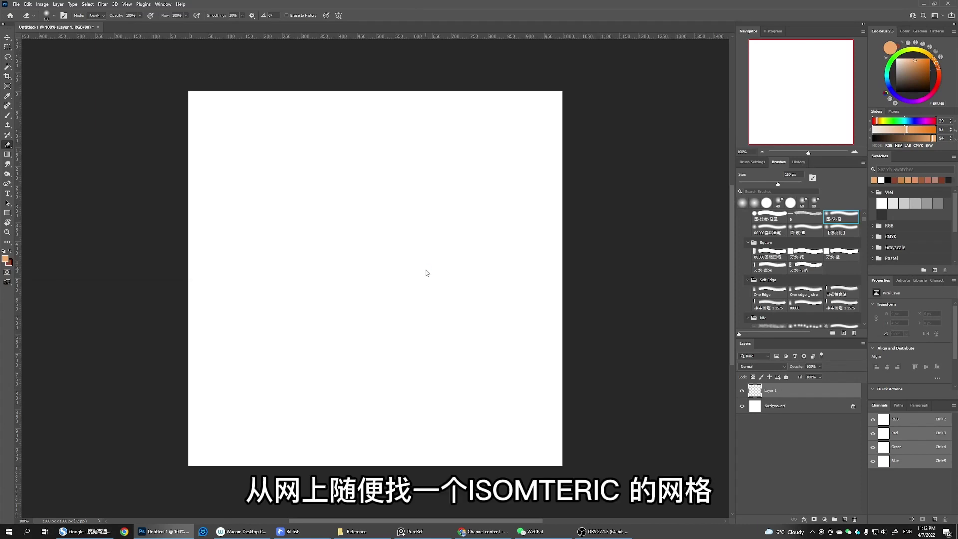
Place the isometric grid image in the document and enlarge it until it covers the whole canvas
key("ctrl+o")
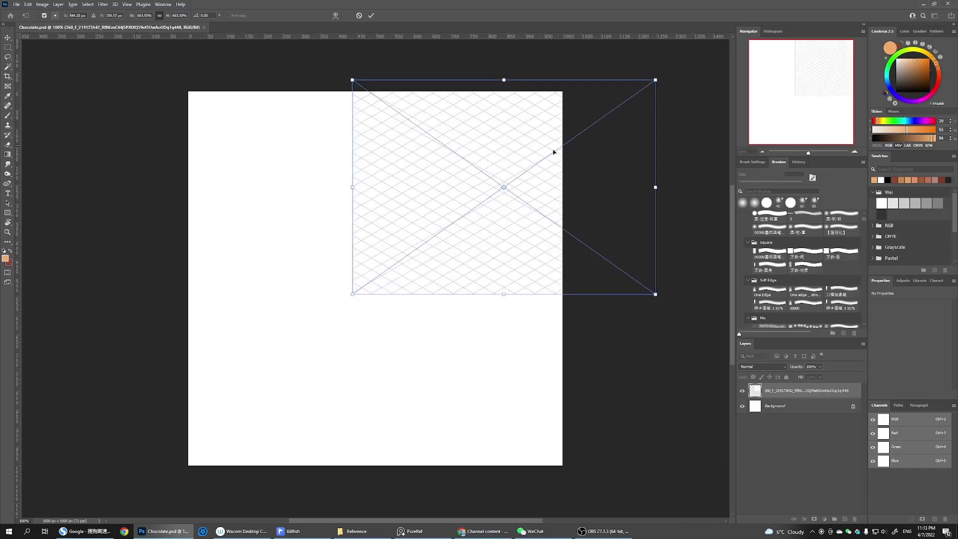
left_click_drag(554, 151, 400, 291)
scroll(400, 291, "down", 3)
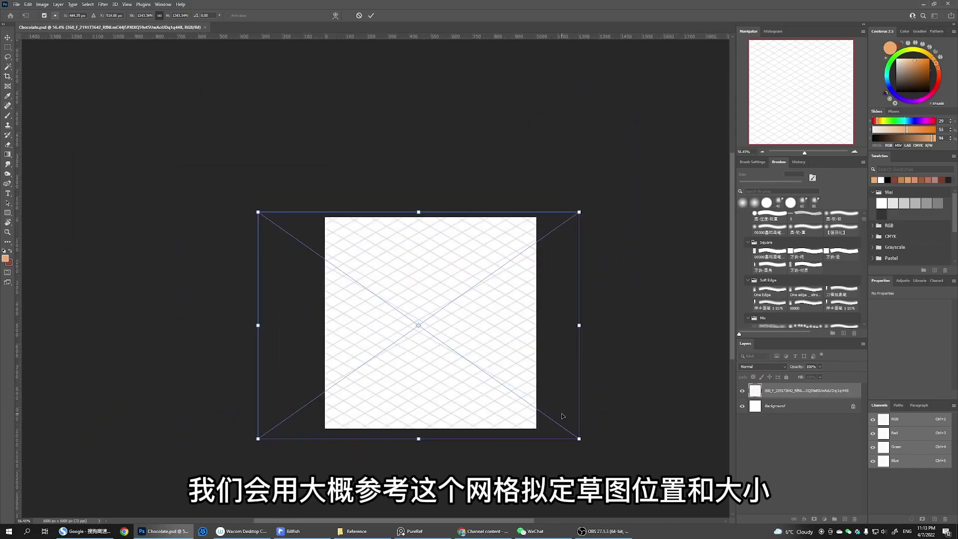
left_click_drag(563, 416, 699, 505)
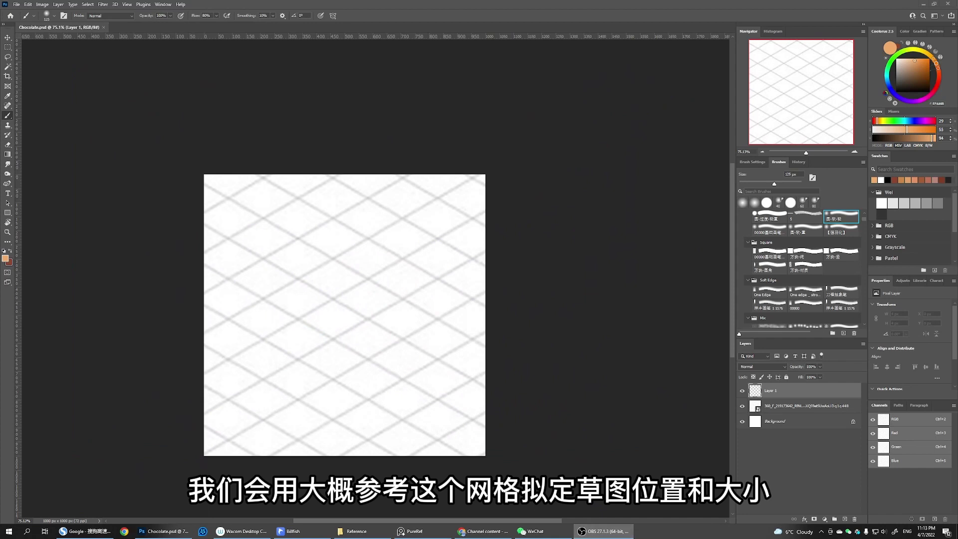
Sketch a rough base oval in black with a 15 px brush on the layer above the grid, in the canvas's lower half
left_click(449, 235)
scroll(422, 260, "up", 5)
left_click_drag(407, 271, 498, 199)
scroll(492, 193, "down", 1)
left_click(776, 217)
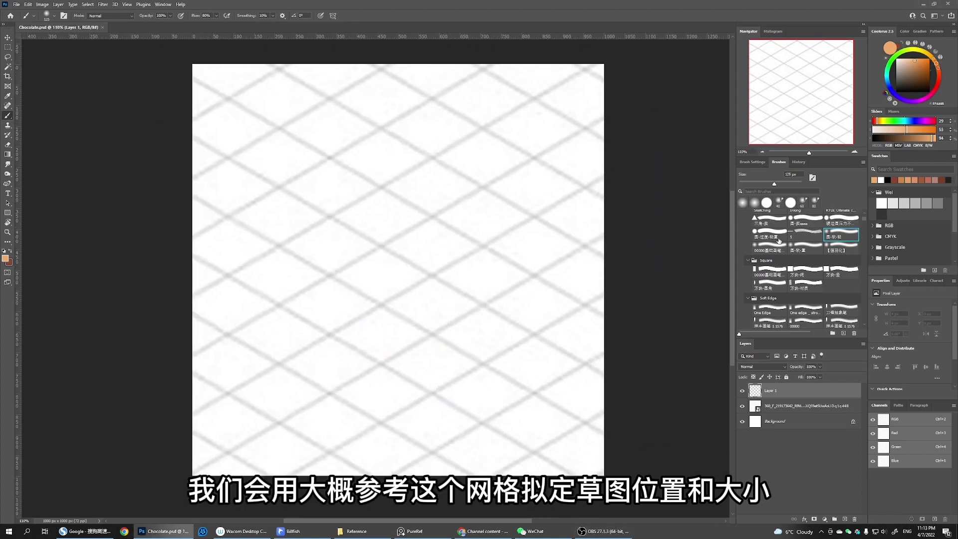
mouse_move(351, 273)
left_mouse_down()
mouse_move(323, 286)
mouse_move(325, 383)
left_mouse_up()
left_click_drag(347, 274, 393, 267)
mouse_move(443, 274)
left_mouse_down()
mouse_move(515, 322)
mouse_move(493, 369)
left_mouse_up()
mouse_move(513, 323)
left_mouse_down()
mouse_move(506, 357)
mouse_move(445, 388)
left_mouse_up()
left_click_drag(322, 380, 468, 381)
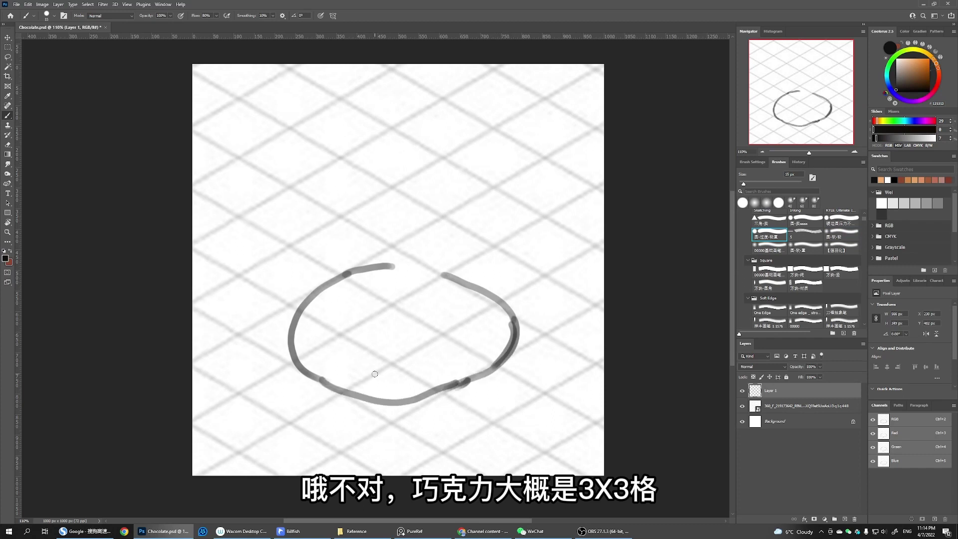
Shift the sketched base oval slightly to the right over the grid
left_click(794, 410, "ctrl")
left_click_drag(508, 315, 515, 315)
left_click(771, 390)
Close the gap at the top of the base oval and reinforce its outline with further strokes
key("e")
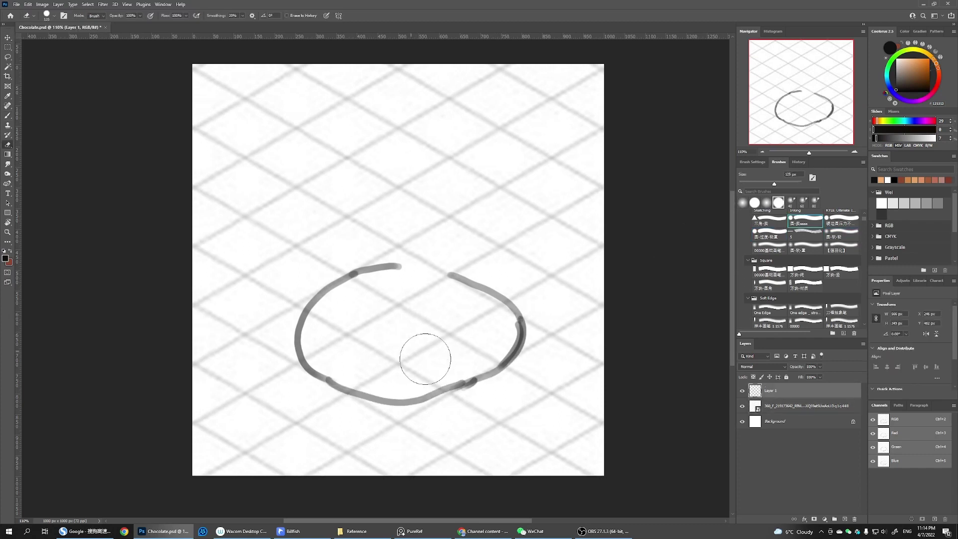
left_click_drag(440, 372, 462, 373)
key("b")
left_click_drag(421, 392, 489, 374)
left_click_drag(304, 310, 390, 262)
left_click_drag(401, 264, 494, 295)
left_click_drag(324, 378, 512, 358)
key("e")
key("b")
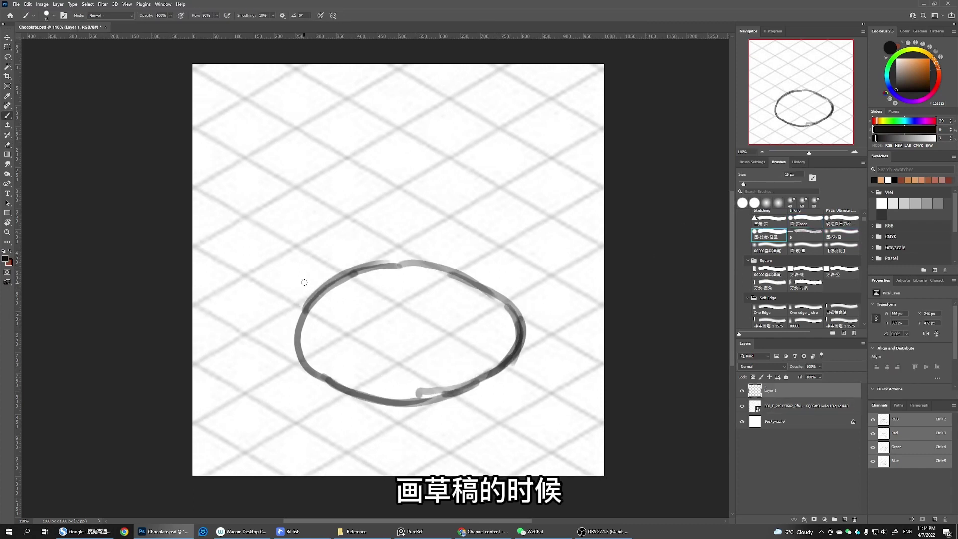
Sketch the rising sides and upper ring of the bottom tier, erasing the overlapping oval lines
left_click_drag(305, 279, 315, 369)
mouse_move(305, 276)
left_mouse_down()
mouse_move(478, 255)
mouse_move(520, 349)
left_mouse_up()
mouse_move(326, 260)
left_mouse_down()
mouse_move(350, 329)
mouse_move(487, 259)
left_mouse_up()
key("e")
left_click_drag(347, 283, 480, 284)
left_click_drag(418, 380, 470, 367)
left_click_drag(534, 346, 513, 381)
Sketch a narrower middle tier on top of the bottom tier, with rounded sides and a curved lower edge
key("b")
left_click_drag(325, 285, 358, 205)
left_click_drag(317, 262, 363, 304)
mouse_move(344, 214)
left_mouse_down()
mouse_move(352, 244)
mouse_move(441, 204)
left_mouse_up()
left_click_drag(469, 215, 485, 286)
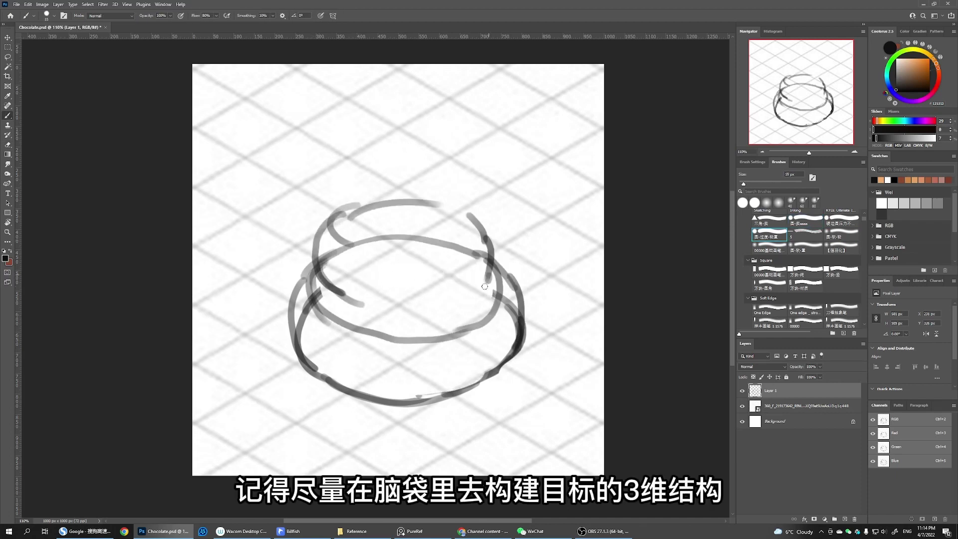
left_click_drag(354, 300, 491, 281)
left_click_drag(430, 309, 494, 260)
Sketch a smaller oval ring for the top of the swirl inside the middle tier
left_click_drag(335, 226, 391, 264)
left_click_drag(343, 205, 453, 196)
left_click_drag(455, 207, 383, 270)
left_click_drag(370, 261, 401, 263)
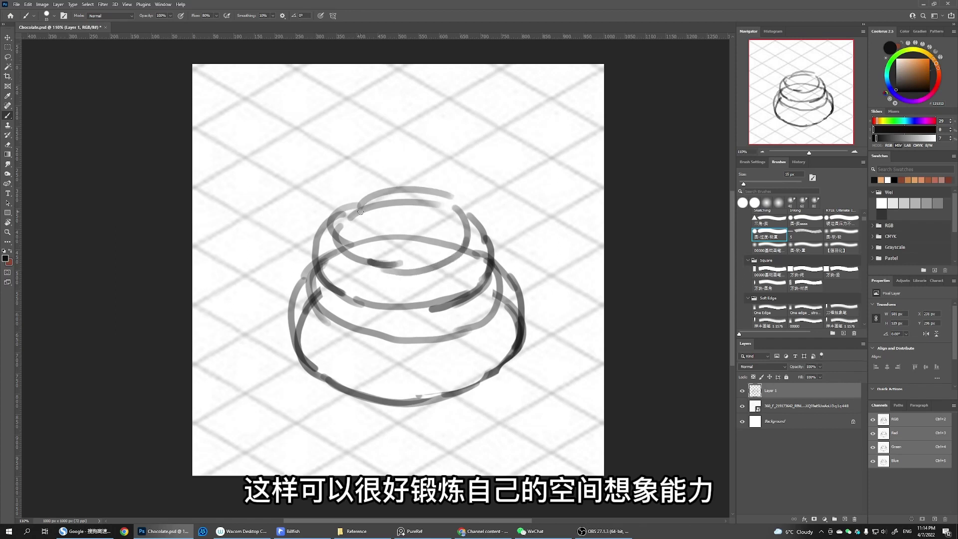
Erase the small ring's lines and sketch the swirl's pointed tip curling out of the middle tier with a 10 px brush
key("e")
left_click_drag(361, 238, 419, 219)
key("b")
mouse_move(344, 207)
left_mouse_down()
mouse_move(389, 200)
mouse_move(381, 193)
mouse_move(370, 202)
mouse_move(417, 161)
mouse_move(381, 217)
left_mouse_up()
key("bracketleft")
left_click_drag(386, 220, 425, 215)
Redraw the middle tier's right side and top edge, and erase the construction lines overlapping the tiers
mouse_move(431, 202)
left_mouse_down()
mouse_move(445, 255)
mouse_move(361, 314)
mouse_move(470, 341)
mouse_move(421, 324)
mouse_move(469, 320)
left_mouse_up()
key("e")
key("b")
mouse_move(382, 219)
left_mouse_down()
mouse_move(442, 205)
mouse_move(482, 231)
left_mouse_up()
key("e")
key("b")
key("e")
mouse_move(428, 298)
left_mouse_down()
mouse_move(353, 289)
mouse_move(461, 296)
left_mouse_up()
key("b")
key("e")
left_click_drag(460, 235, 417, 289)
mouse_move(445, 318)
left_mouse_down()
mouse_move(500, 288)
mouse_move(528, 310)
left_mouse_up()
Redraw the bottom tier's left and right sides so they join the middle tier
key("b")
mouse_move(491, 276)
left_mouse_down()
mouse_move(521, 331)
mouse_move(511, 367)
left_mouse_up()
left_click_drag(513, 337, 463, 386)
mouse_move(316, 265)
left_mouse_down()
mouse_move(291, 297)
mouse_move(325, 379)
left_mouse_up()
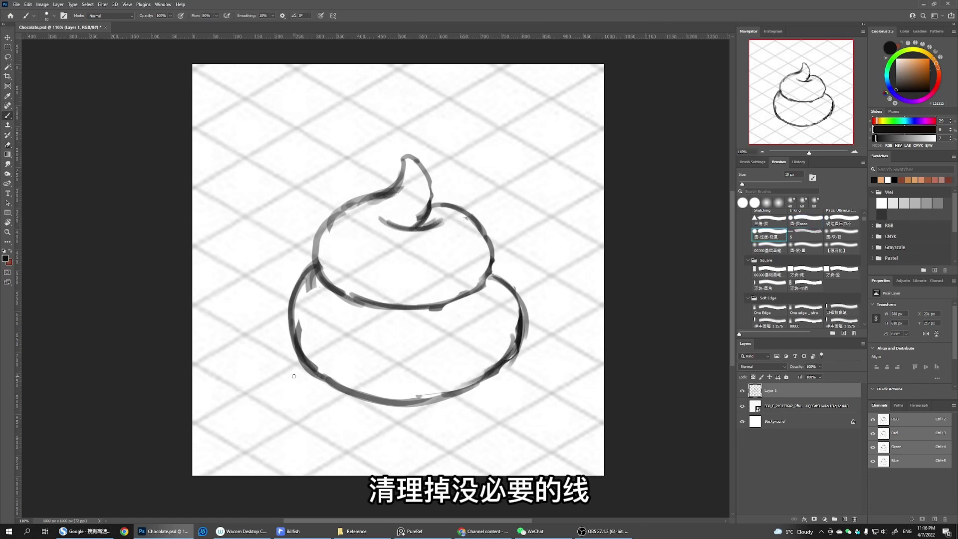
left_click_drag(493, 267, 517, 291)
Clean up stray lines along the bottom tier's sides and strengthen its lower-left curve
key("e")
left_click_drag(308, 315, 312, 364)
key("b")
left_click_drag(300, 347, 341, 386)
key("e")
left_click_drag(532, 316, 519, 366)
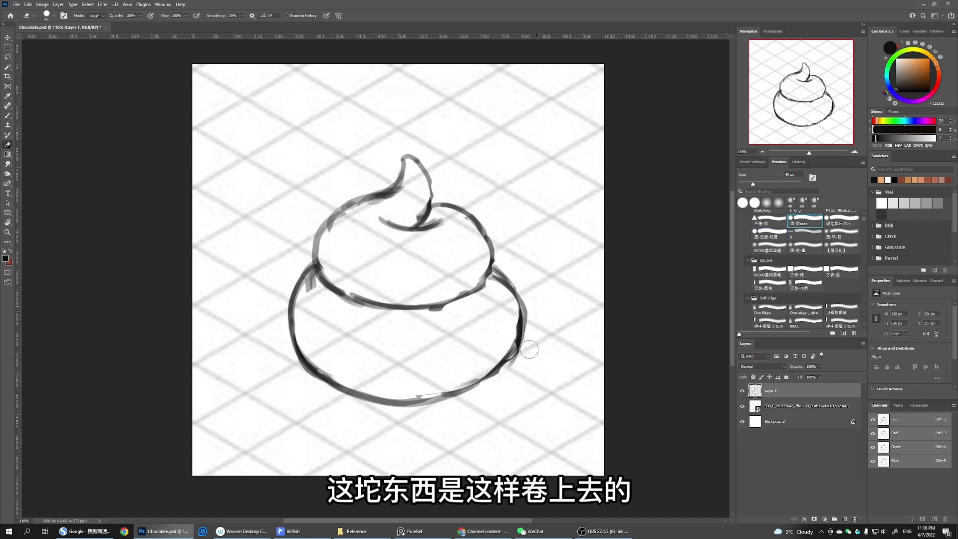
Erase and redraw the middle tier's right edge and its fold under the tip
mouse_move(440, 196)
left_mouse_down()
mouse_move(478, 224)
mouse_move(484, 290)
left_mouse_up()
key("b")
left_click_drag(419, 228, 468, 211)
key("e")
key("b")
mouse_move(432, 214)
left_mouse_down()
mouse_move(489, 239)
mouse_move(476, 288)
left_mouse_up()
Refine the middle tier's left edge and draw a contour line down the right side of both tiers to describe their volume
key("e")
left_click_drag(334, 216, 314, 291)
left_click_drag(320, 233, 371, 201)
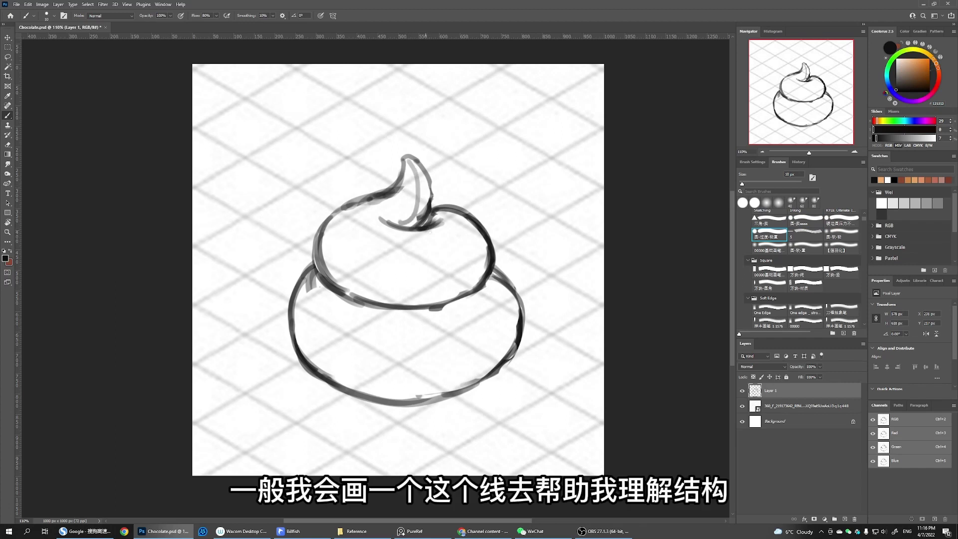
mouse_move(424, 229)
left_mouse_down()
mouse_move(466, 296)
mouse_move(487, 370)
left_mouse_up()
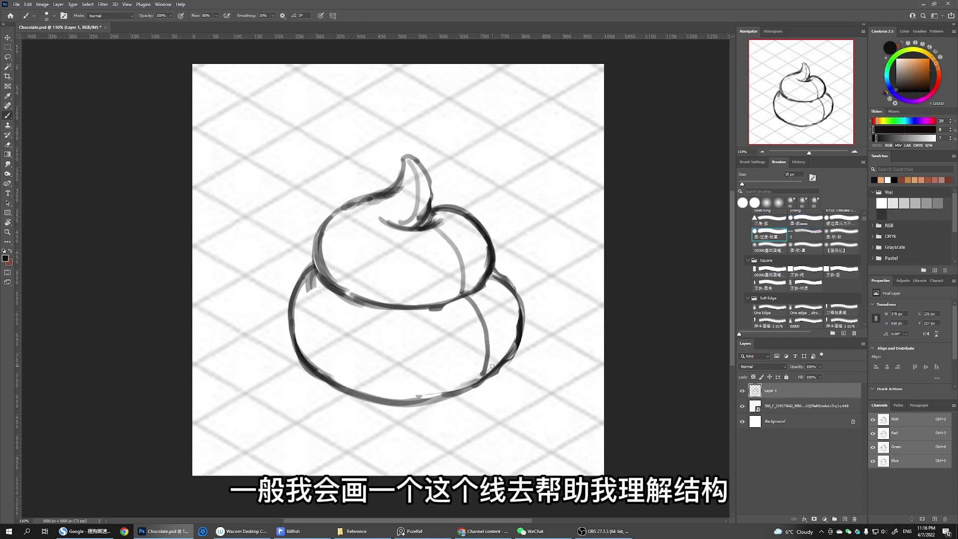
Paint a yellow light-source disc at the upper left of the swirl on a new layer with a 45 px hard brush
left_click(845, 520)
left_click(927, 59)
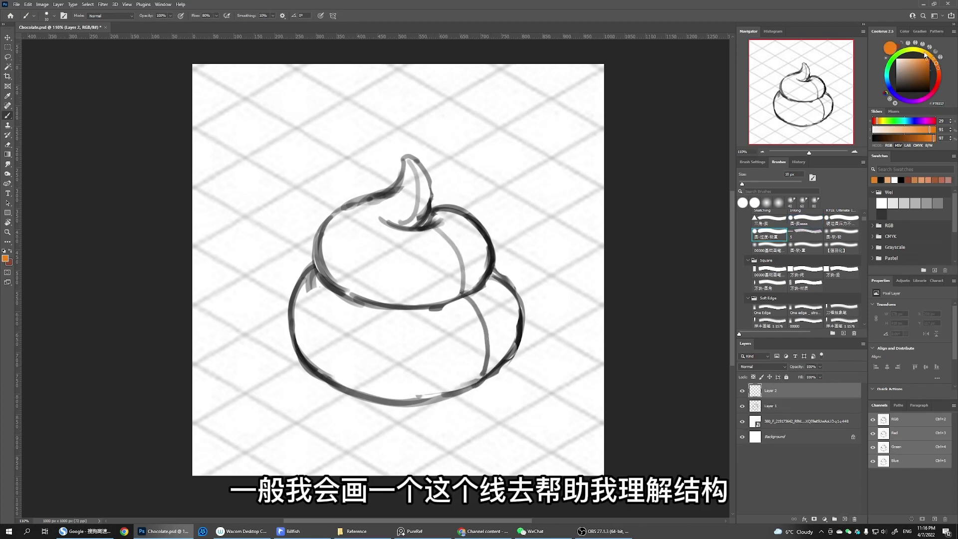
left_click(922, 51)
key("]")
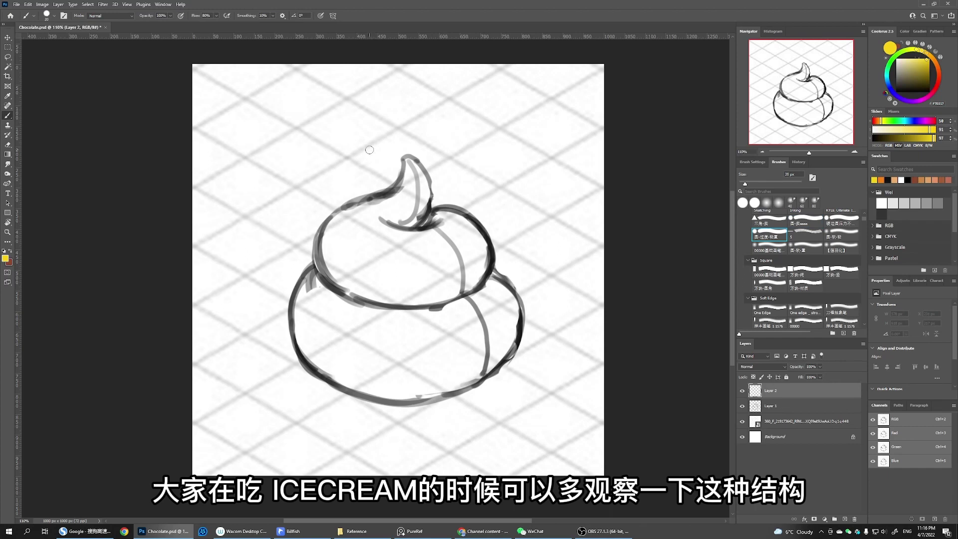
key("bracketright")
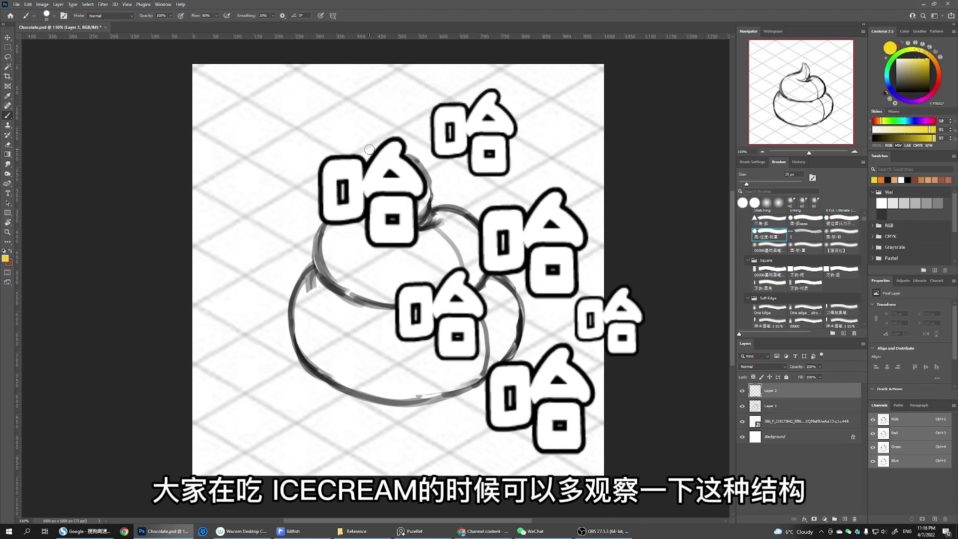
key("bracketright")
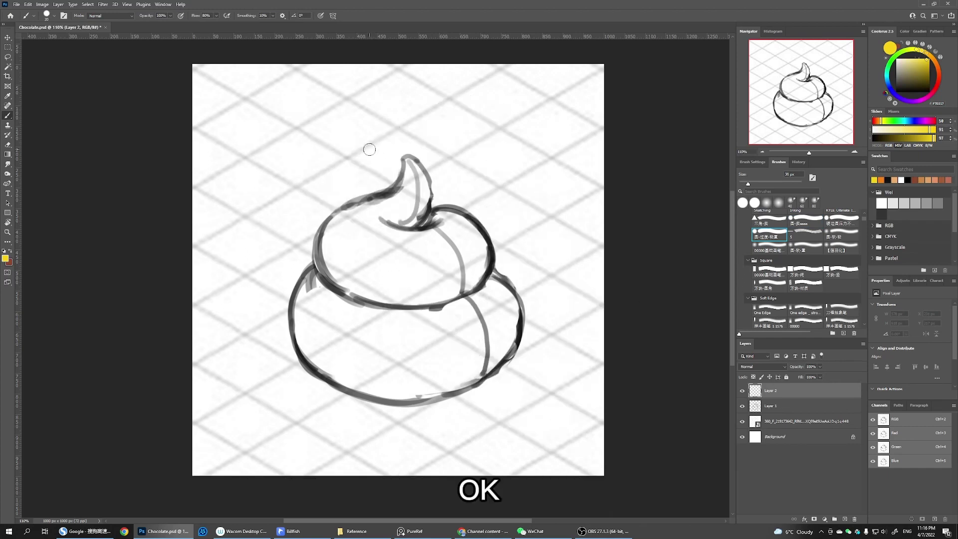
key("bracketright")
key("bracketright")
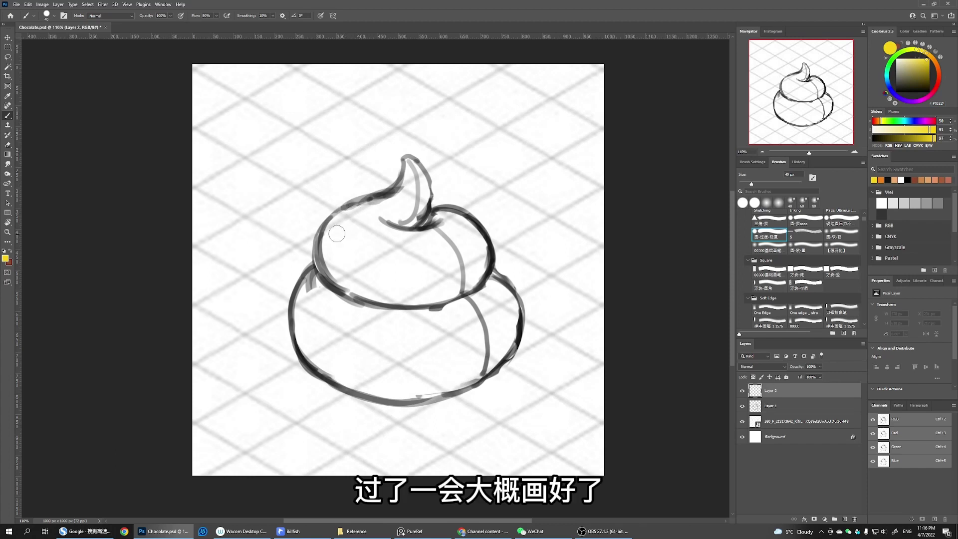
key("comma")
key("comma")
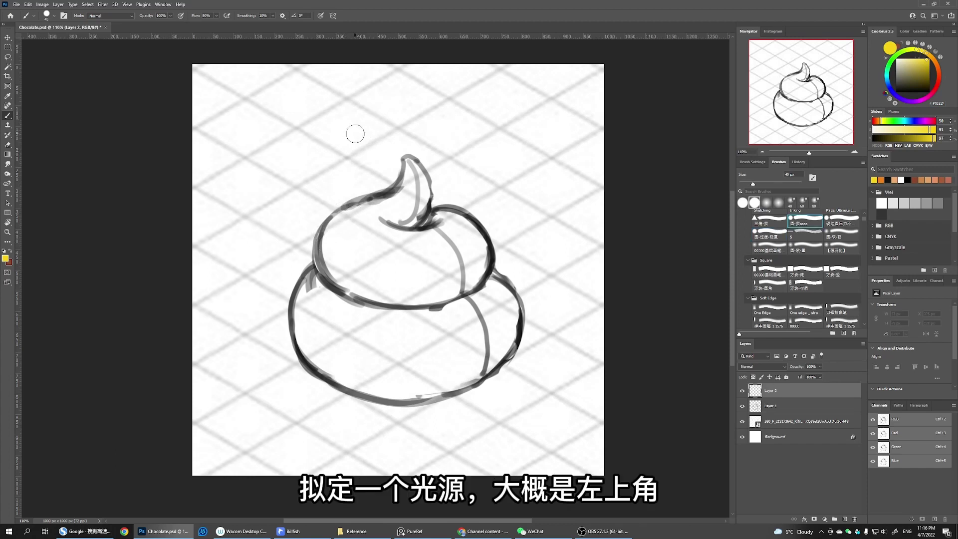
mouse_move(356, 133)
left_mouse_down()
mouse_move(359, 125)
mouse_move(360, 135)
left_mouse_up()
Draw short yellow rays around the disc with a 10 px brush to mark it as the sun
key("bracketleft")
key("bracketleft")
key("bracketleft")
key("bracketleft")
key("bracketleft")
key("bracketleft")
key("bracketleft")
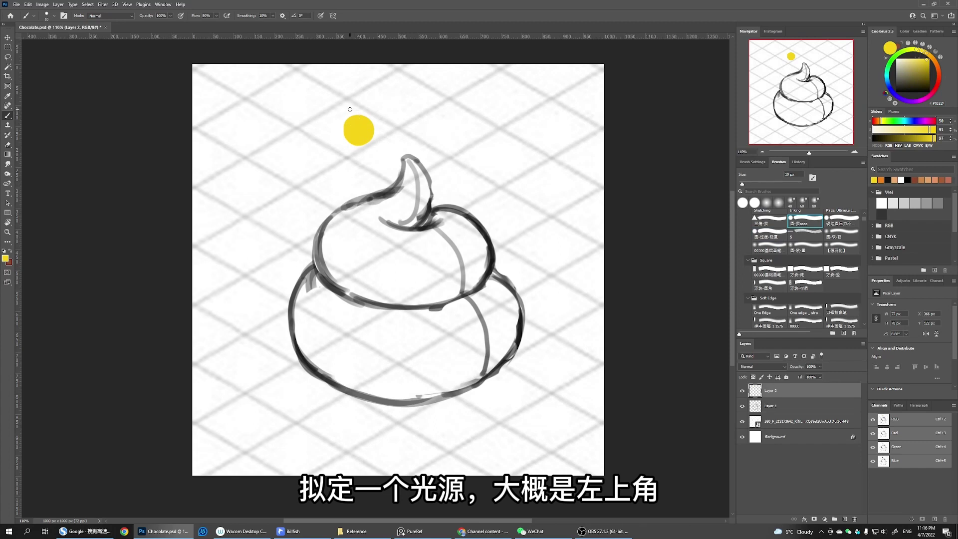
mouse_move(340, 142)
left_mouse_down()
mouse_move(334, 148)
mouse_move(359, 164)
left_mouse_up()
left_click_drag(375, 148, 378, 151)
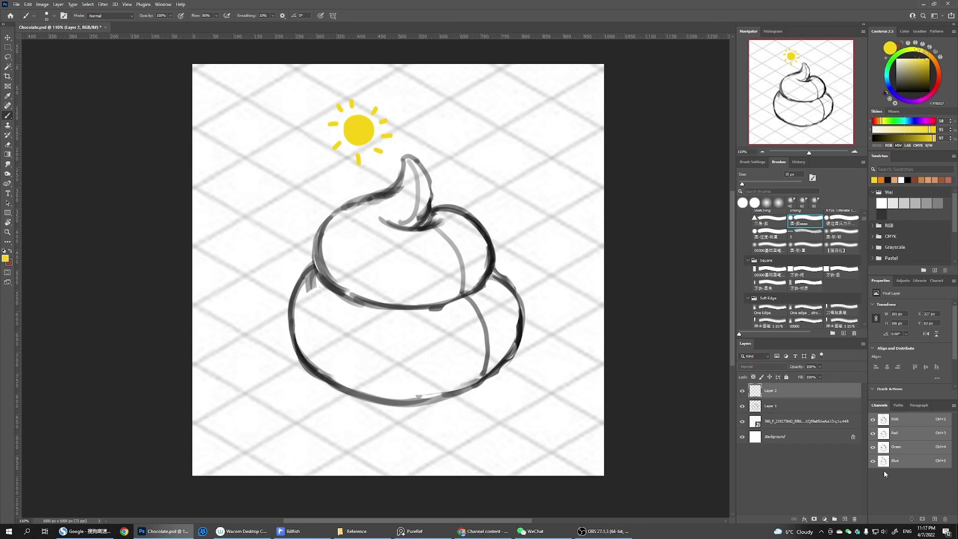
Lower the opacity of the swirl sketch layer to roughly a third
left_click(742, 406)
left_click(742, 406)
left_click(778, 406)
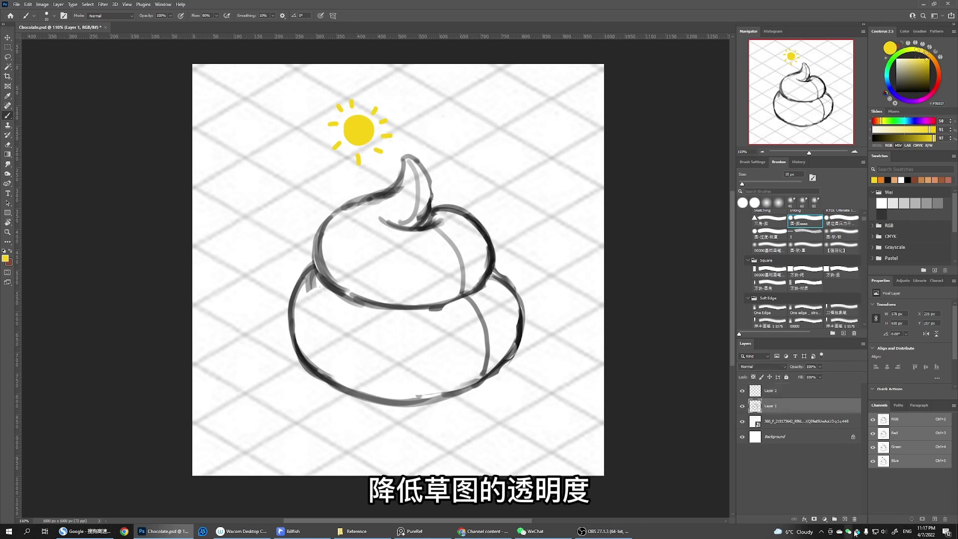
left_click(820, 366)
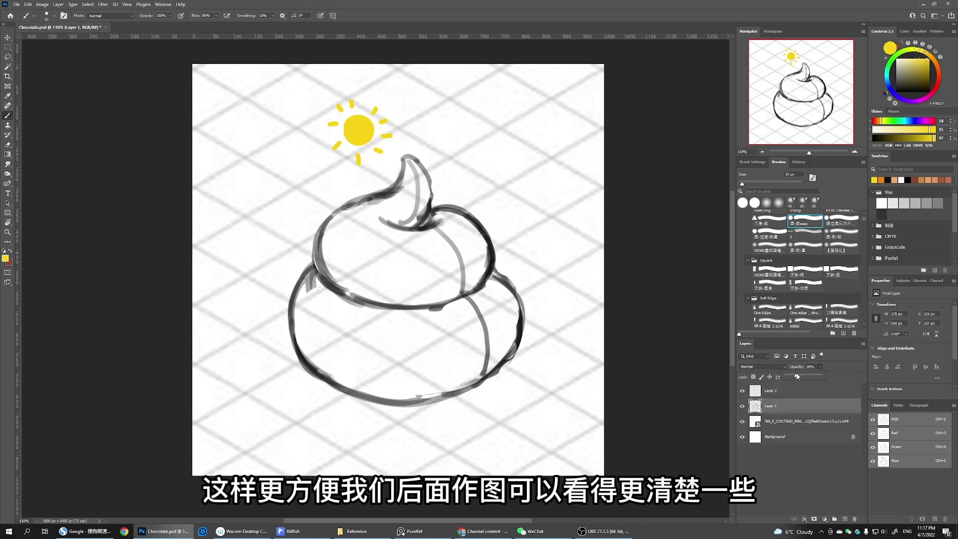
left_click_drag(823, 376, 797, 375)
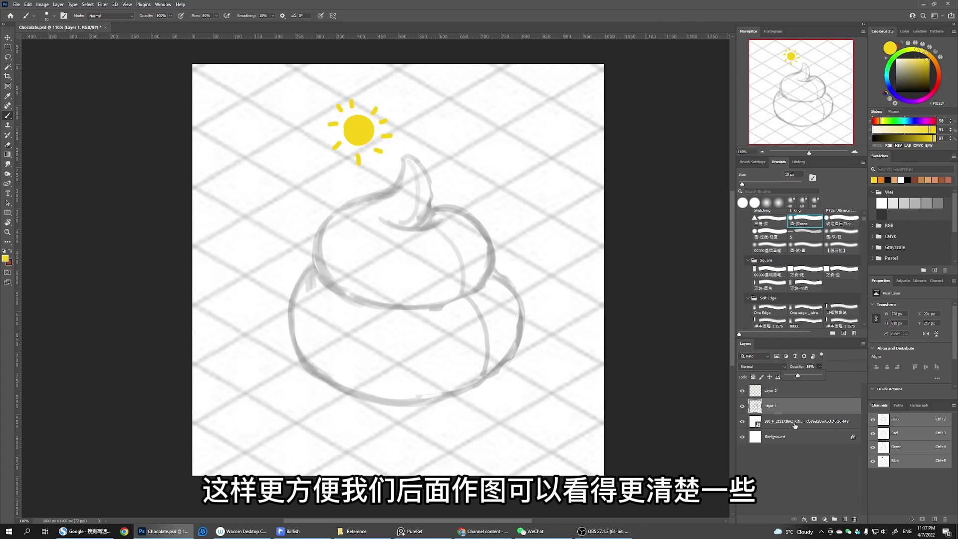
Hide the isometric grid layer and add an empty layer above the sketch
left_click(742, 422)
left_click(845, 519)
Draw a closed three-point shape with the Curvature Pen tool, from the bottom tier's upper corners down to its lowest point
left_click(8, 184)
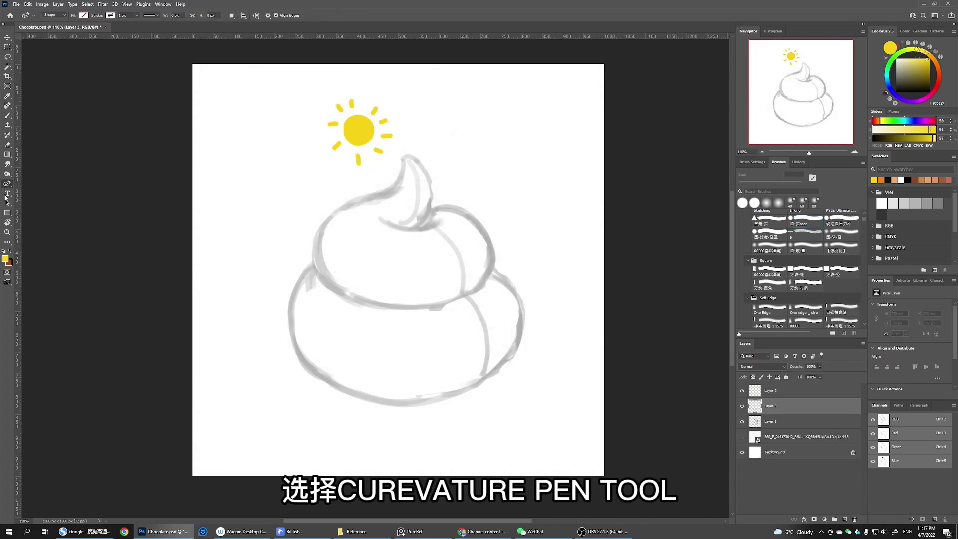
left_click(7, 184)
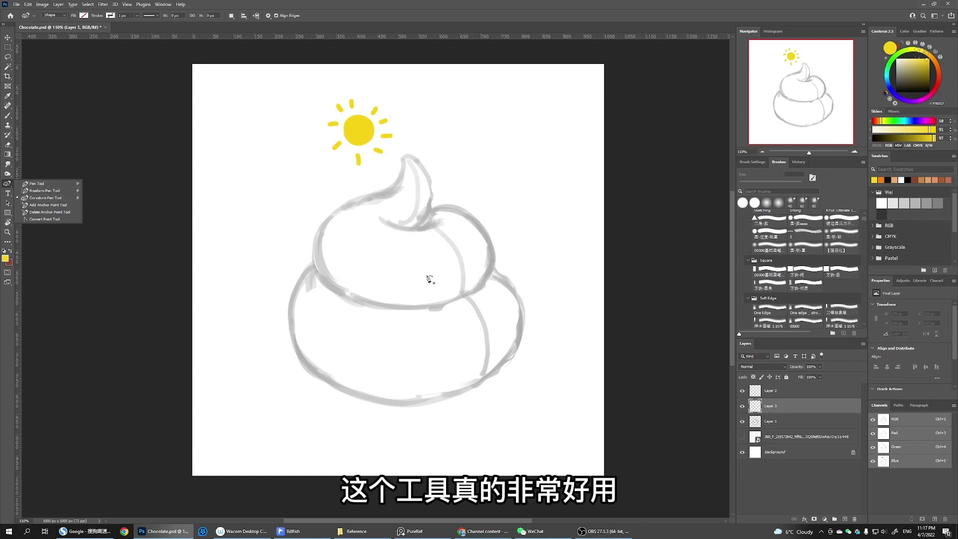
left_click(320, 266)
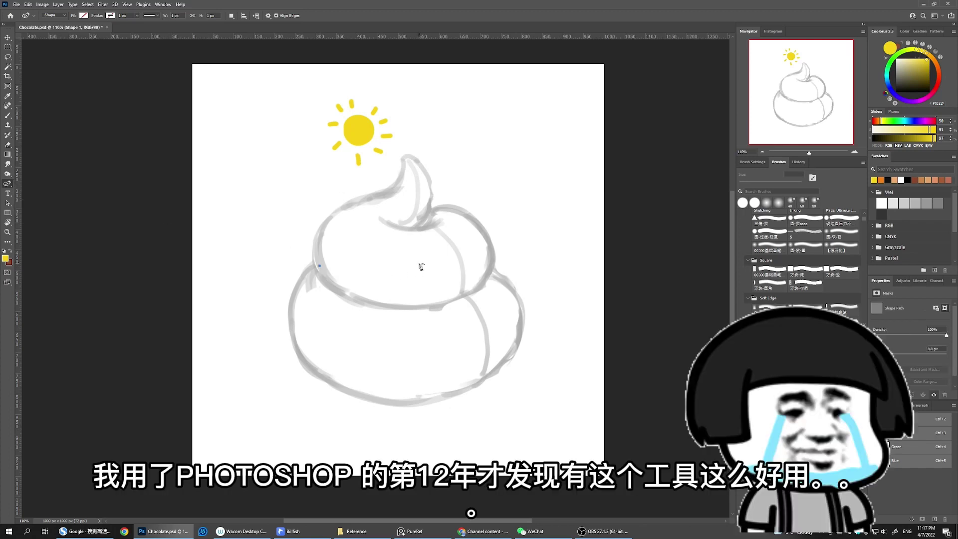
left_click(476, 267)
left_click_drag(322, 270, 409, 402)
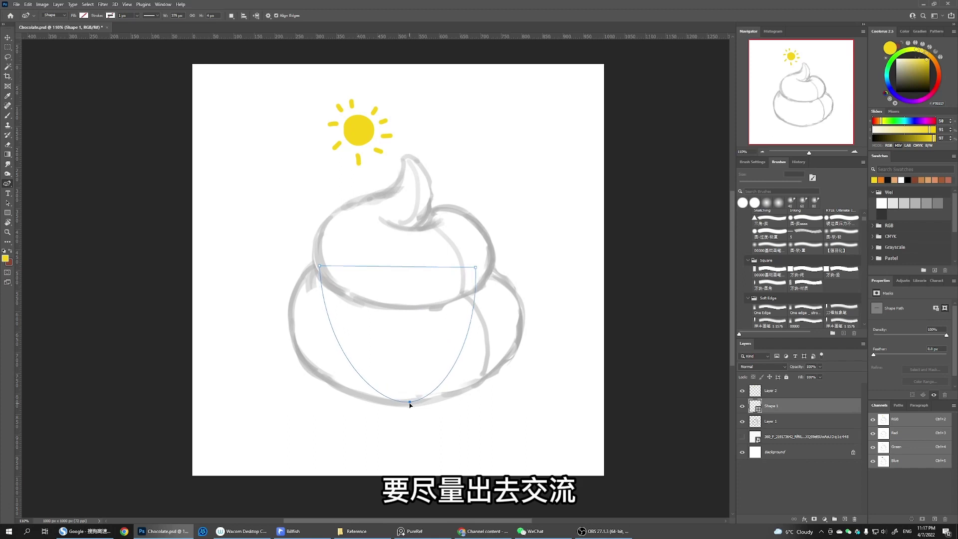
Add and move anchor points on the curved shape until it follows the sketched outline of the bottom tier
left_click_drag(472, 322, 523, 312)
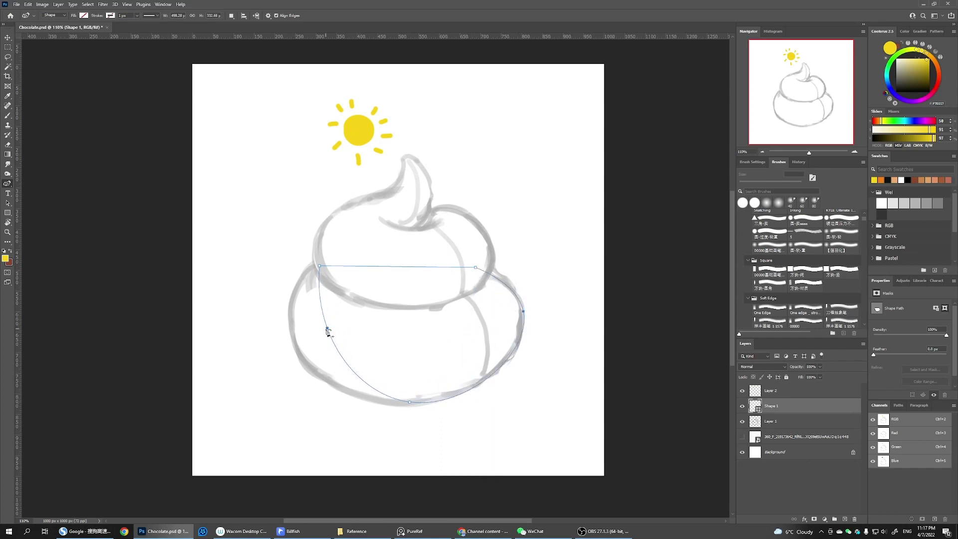
left_click_drag(326, 333, 292, 327)
left_click_drag(352, 267, 315, 266)
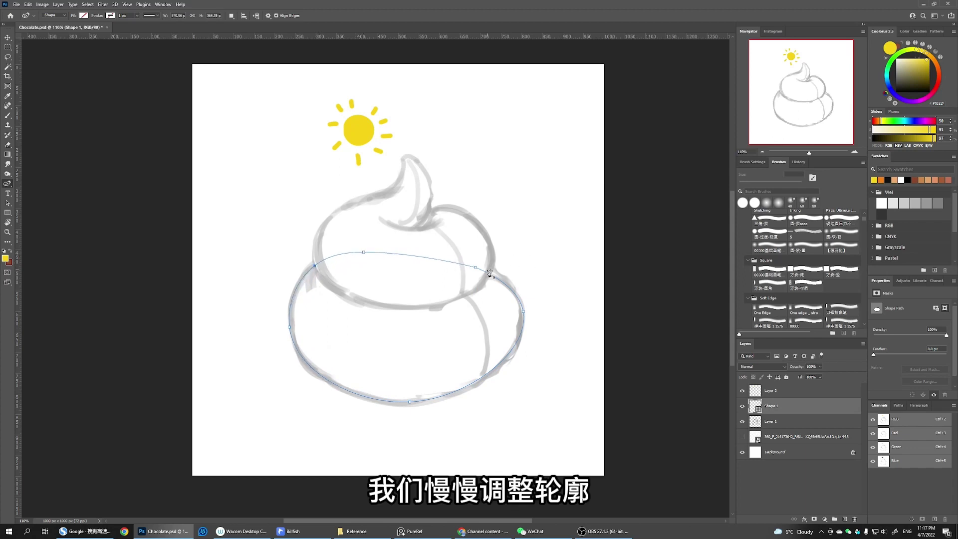
left_click_drag(476, 267, 482, 266)
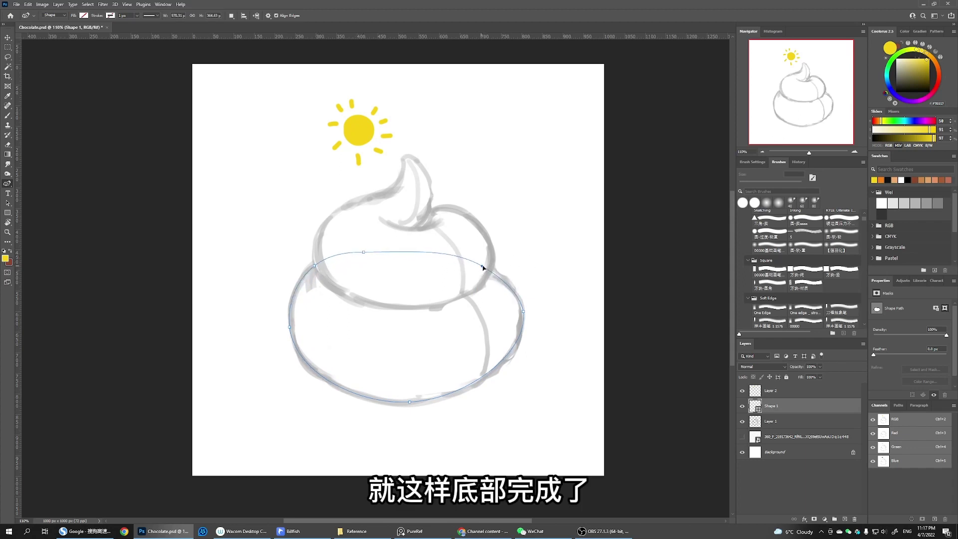
left_click_drag(523, 312, 520, 314)
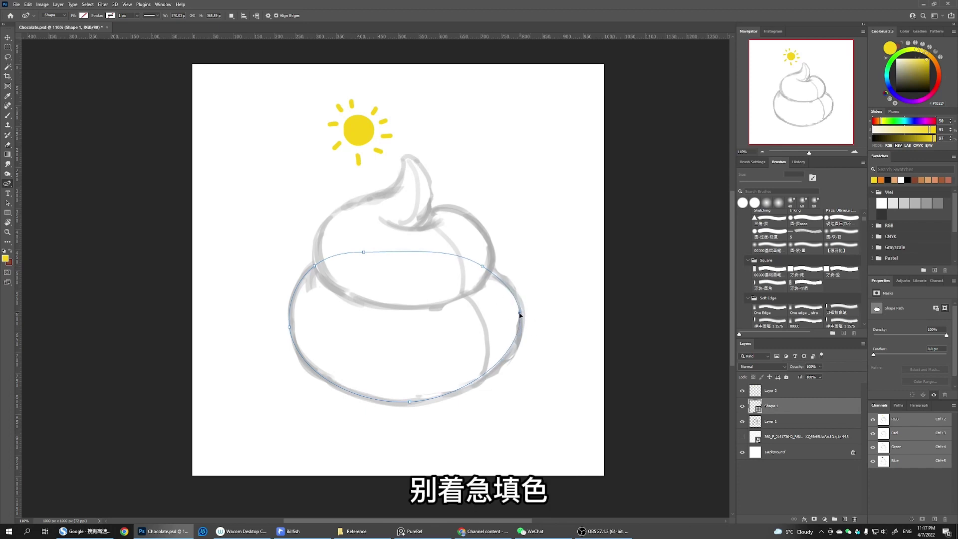
Fit the lower-right curve of the bottom tier shape to the sketch and add an empty layer above it
left_click_drag(493, 369, 494, 374)
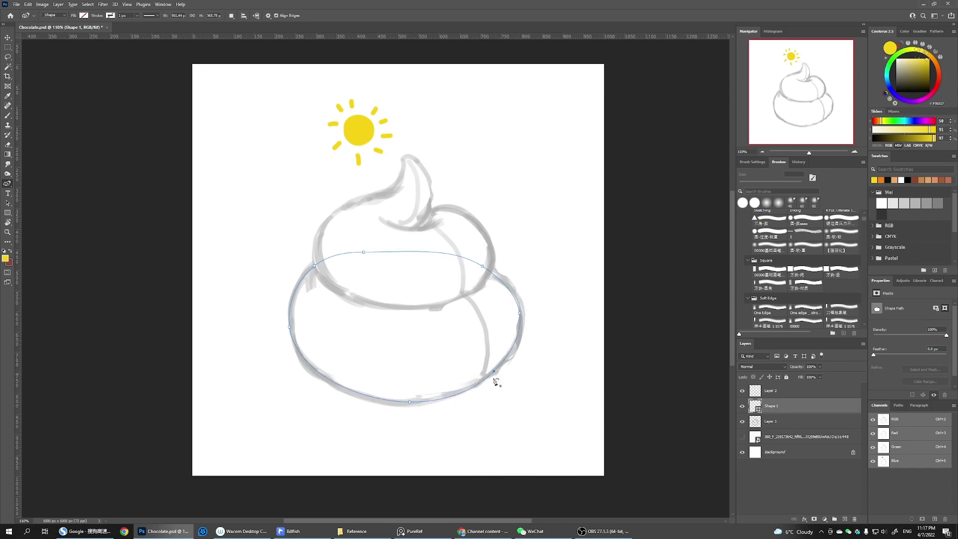
left_click(846, 519)
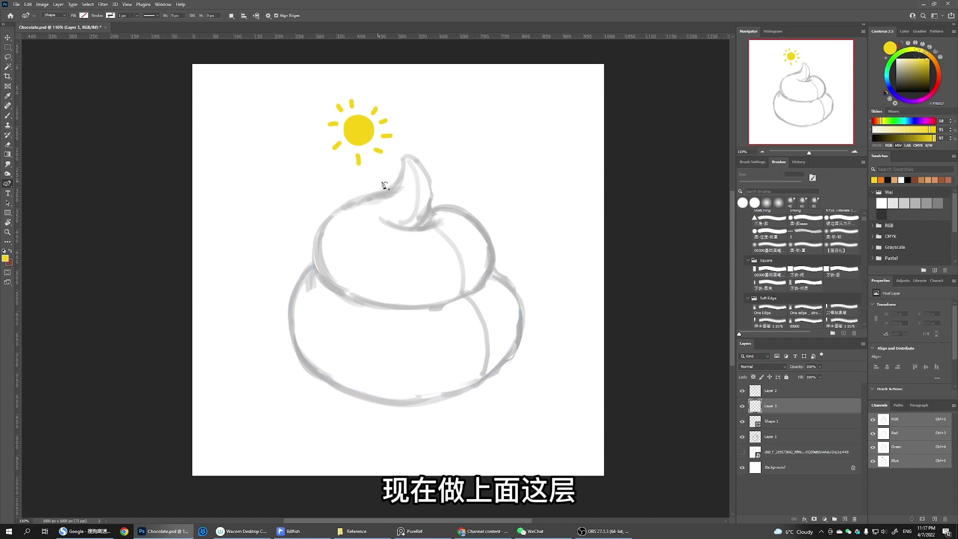
Start the upper tier shape by tracing the outer curve of the swirl's tip, with corner points at both ends, and undo the stray shape
left_click(402, 154, "alt")
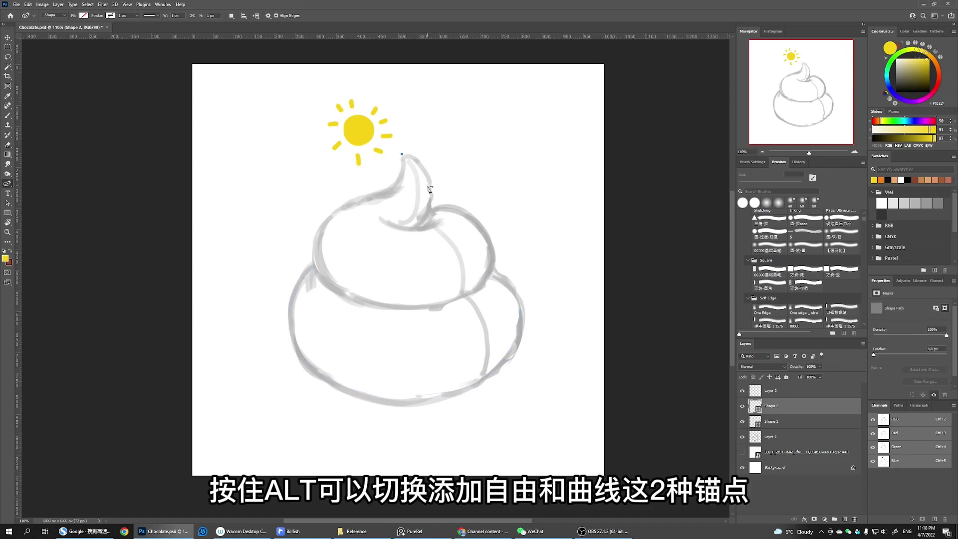
left_click(424, 228, "alt")
left_click_drag(420, 210, 429, 170)
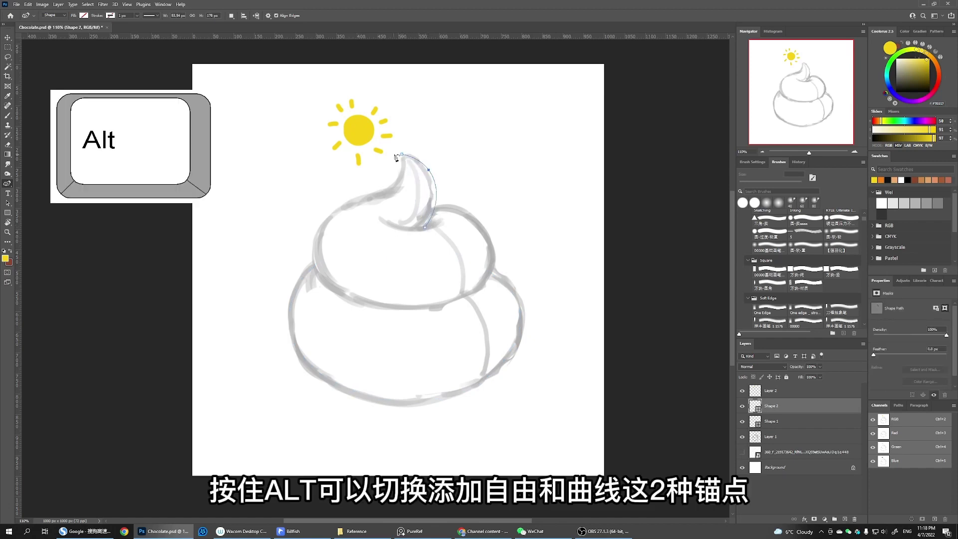
left_click(402, 156)
key("Escape")
left_click(460, 302)
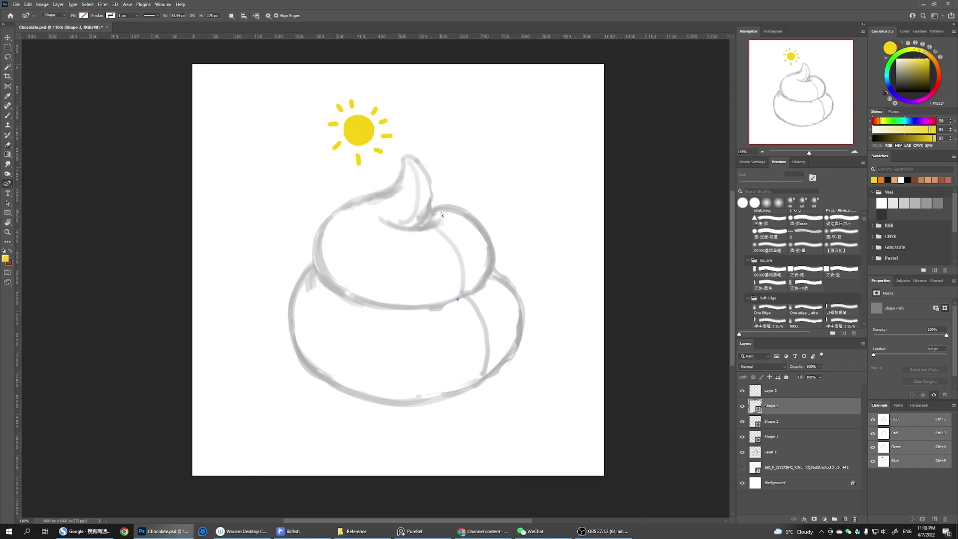
key("ctrl+z")
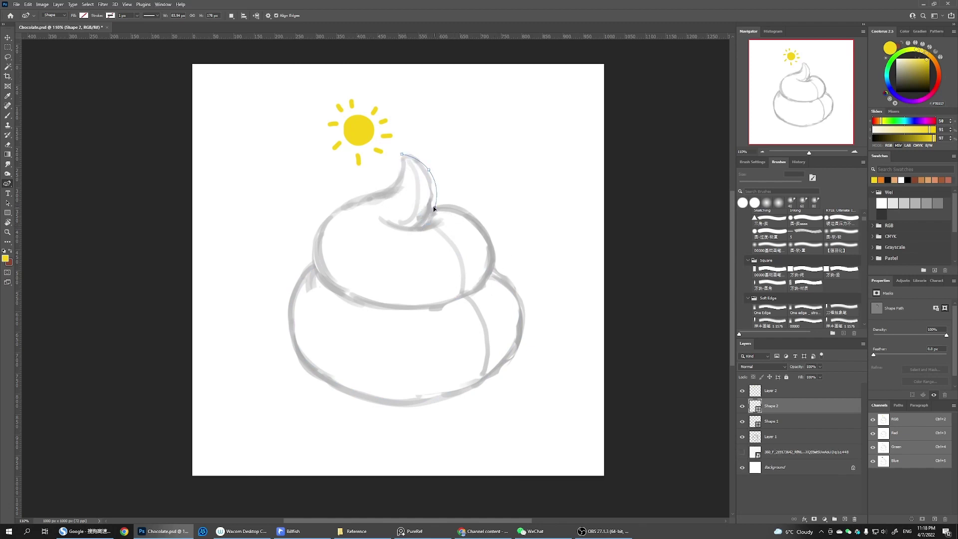
Continue the path around the upper tier, close it at the tip, and adjust its anchor points to follow the sketched outline
left_click(448, 302)
left_click_drag(441, 249, 490, 238)
left_click(313, 255)
left_click_drag(373, 275, 336, 288)
double_click(448, 302)
left_click(385, 191)
left_click(402, 154)
left_click_drag(384, 192, 400, 171)
left_click_drag(373, 211, 363, 198)
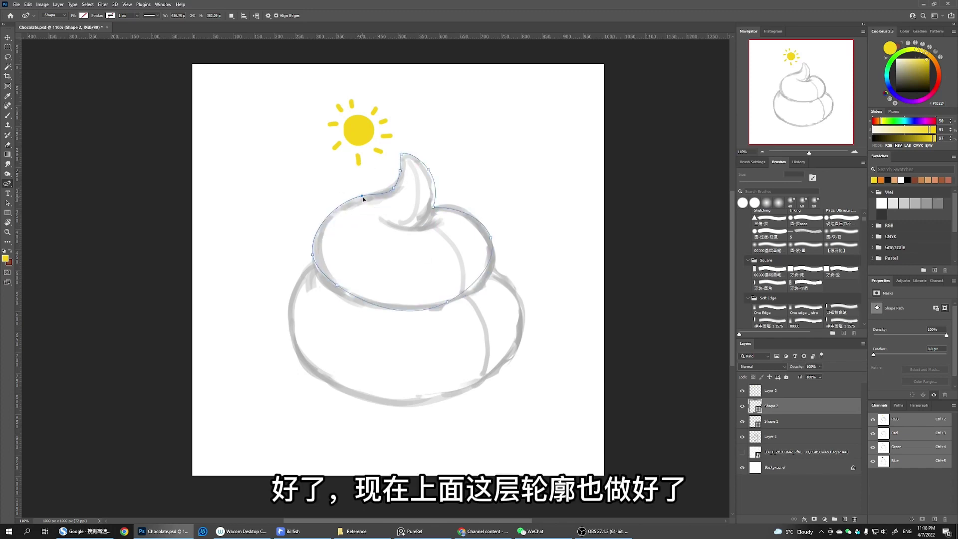
left_click_drag(485, 266, 489, 277)
Fill the bottom and upper tier shapes with white and move the sketch layer above both of them
left_click(769, 434)
left_click(779, 421)
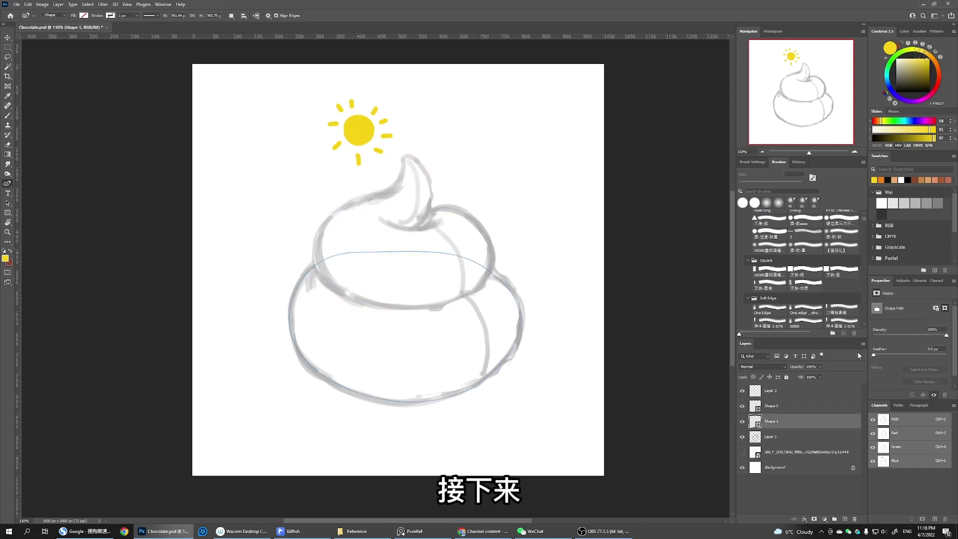
left_click_drag(900, 62, 893, 57)
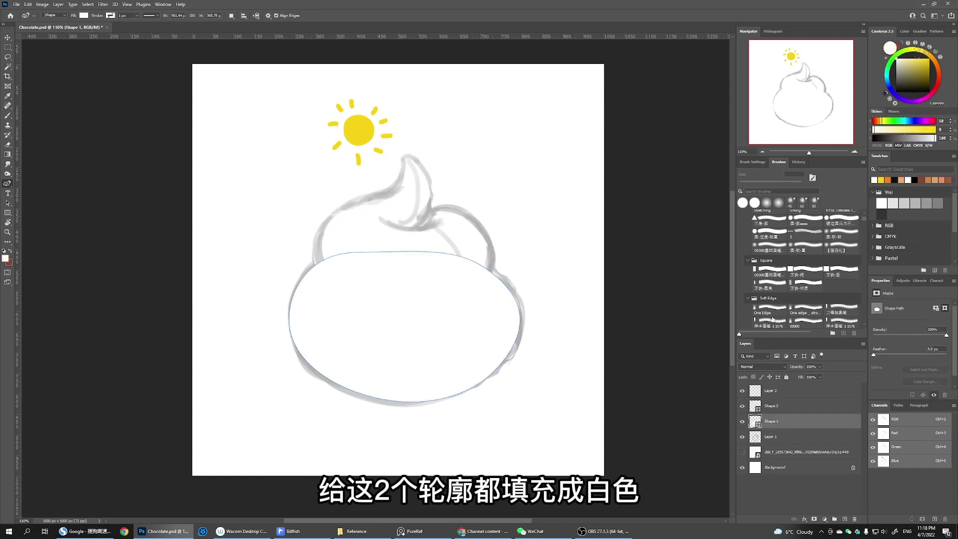
left_click(789, 406)
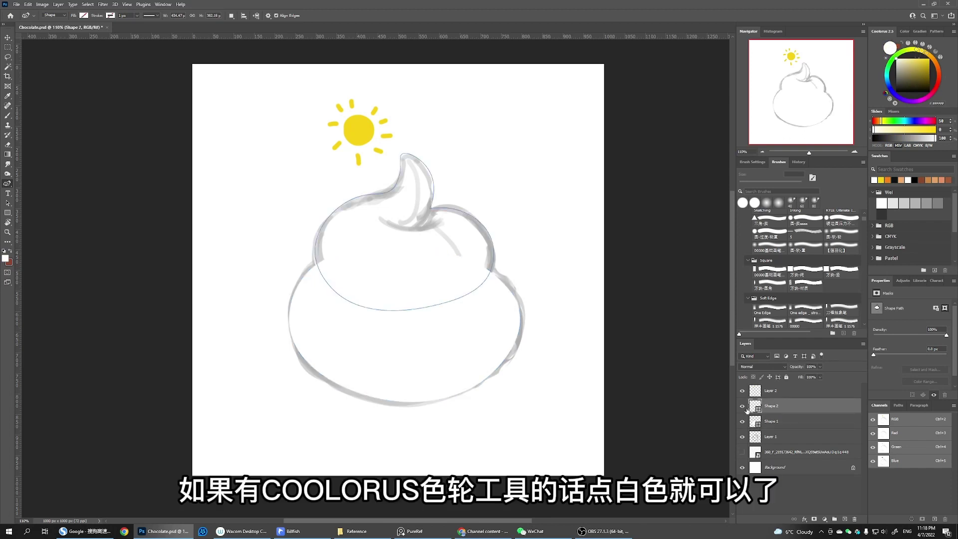
left_click(743, 437)
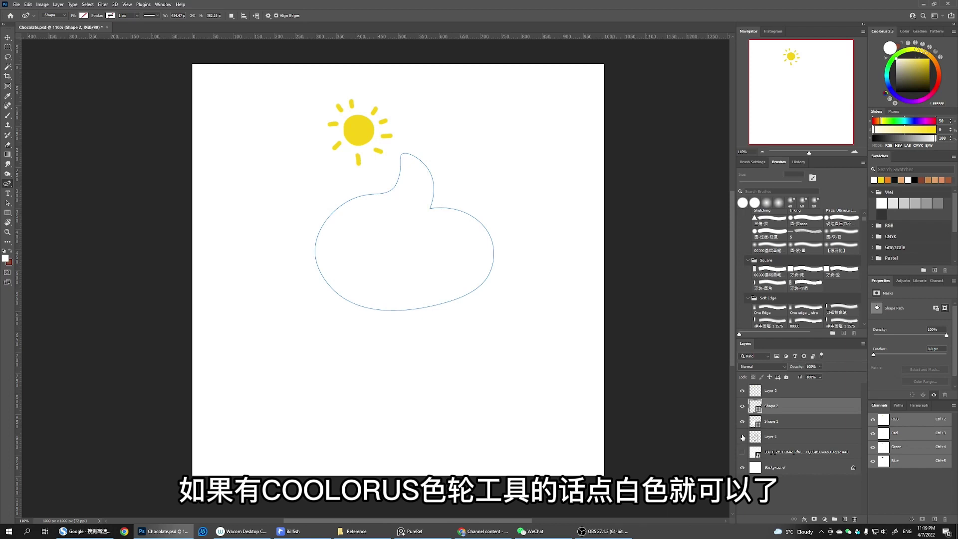
left_click(743, 438)
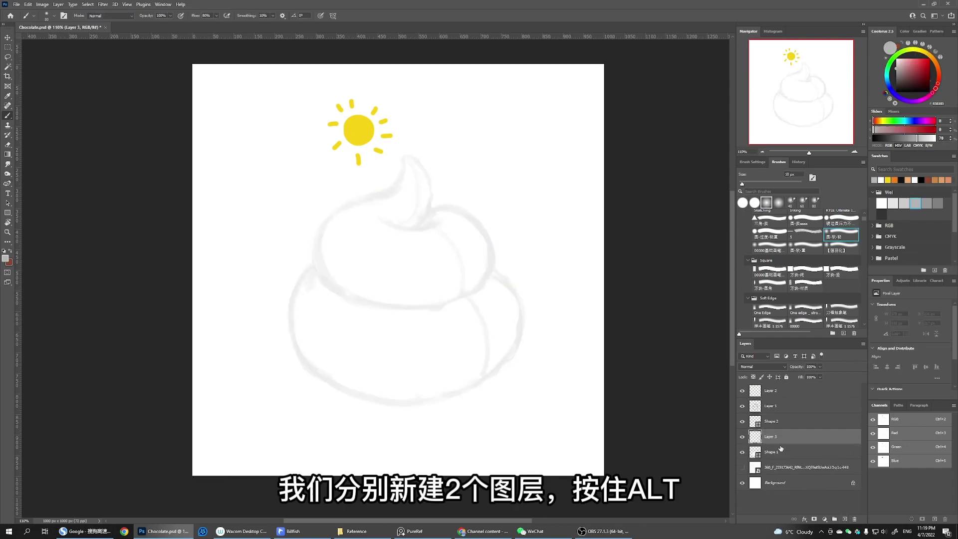
Clip an empty layer to the bottom tier shape and add another empty layer clipped to the upper tier shape
left_click(809, 443, "alt")
left_click(804, 427)
left_click(845, 519)
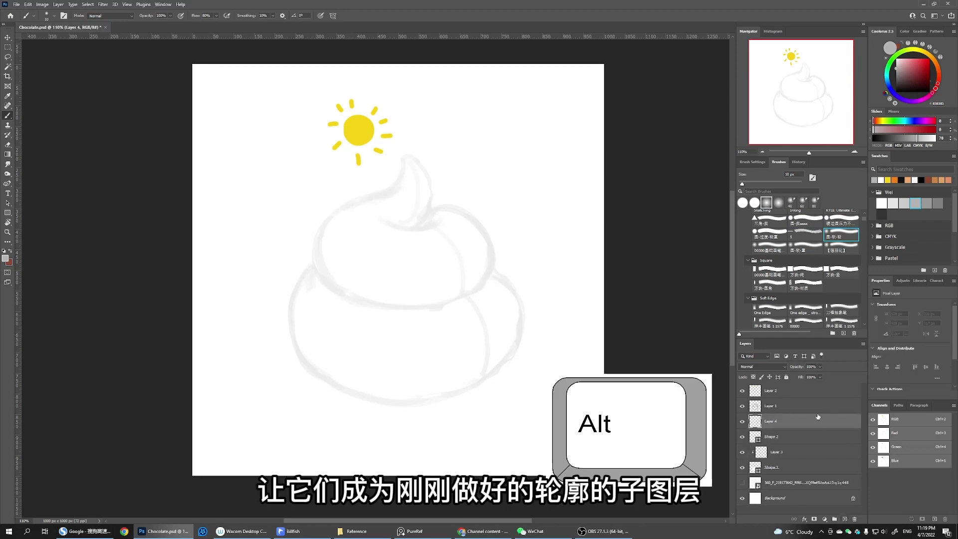
left_click(805, 427, "alt")
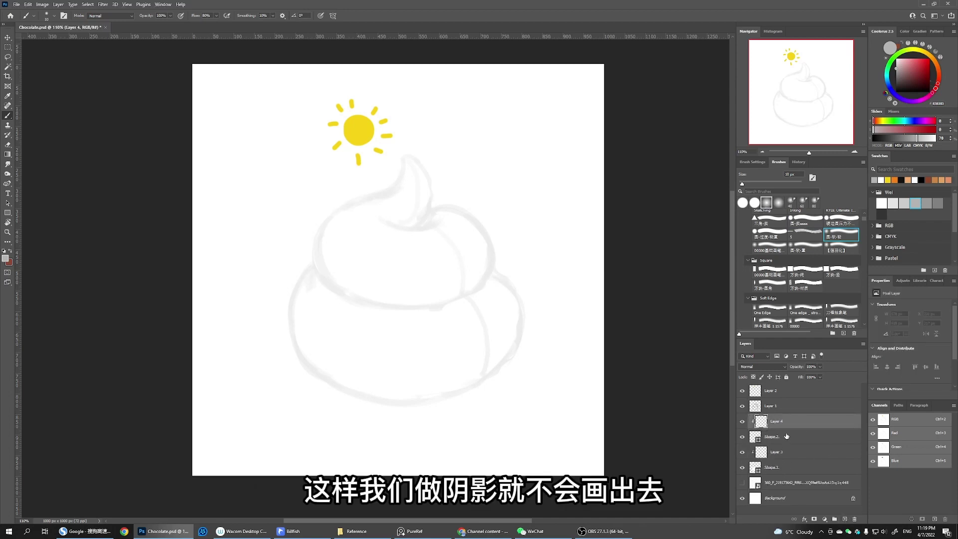
Rename the bottom tier shape layer as Base and the upper tier shape layer as Top
left_click(796, 457)
double_click(773, 468)
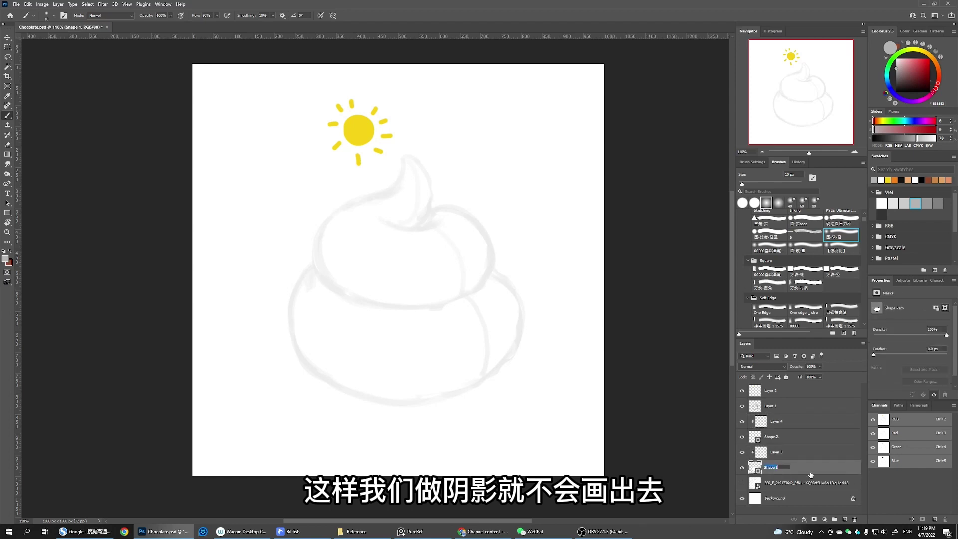
type("Base")
double_click(771, 437)
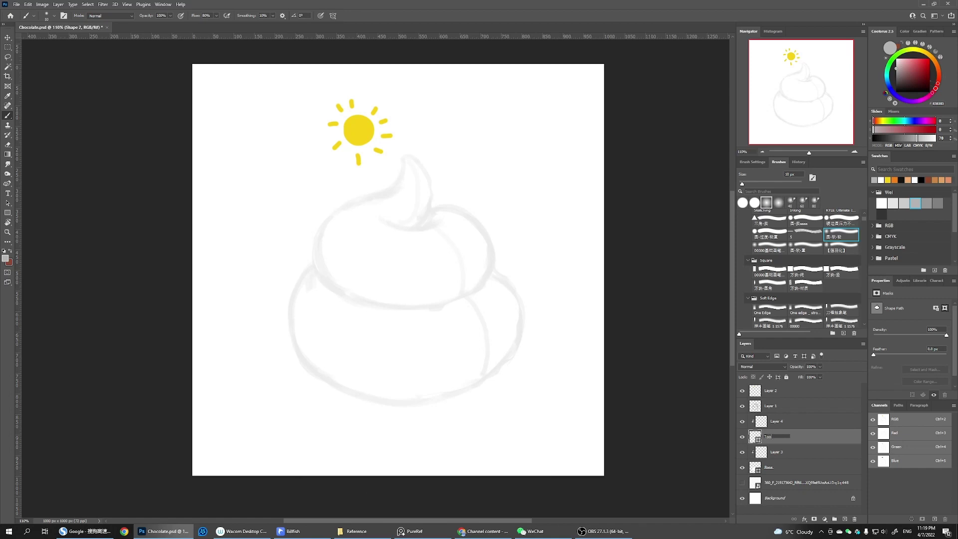
key("Return")
Shade the right and lower edges of the bottom tier on its clipped layer with a greatly enlarged soft mid-grey brush
left_click(799, 454)
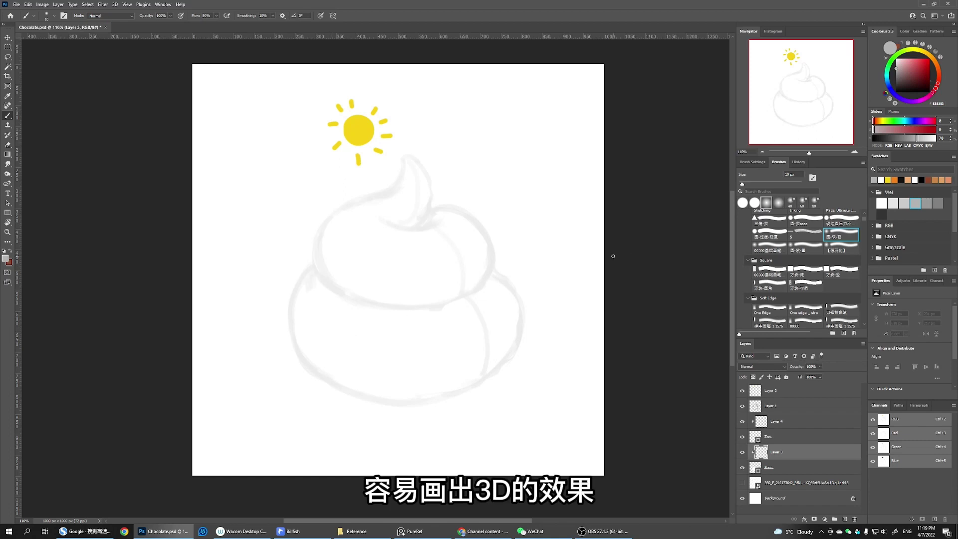
key("bracketright")
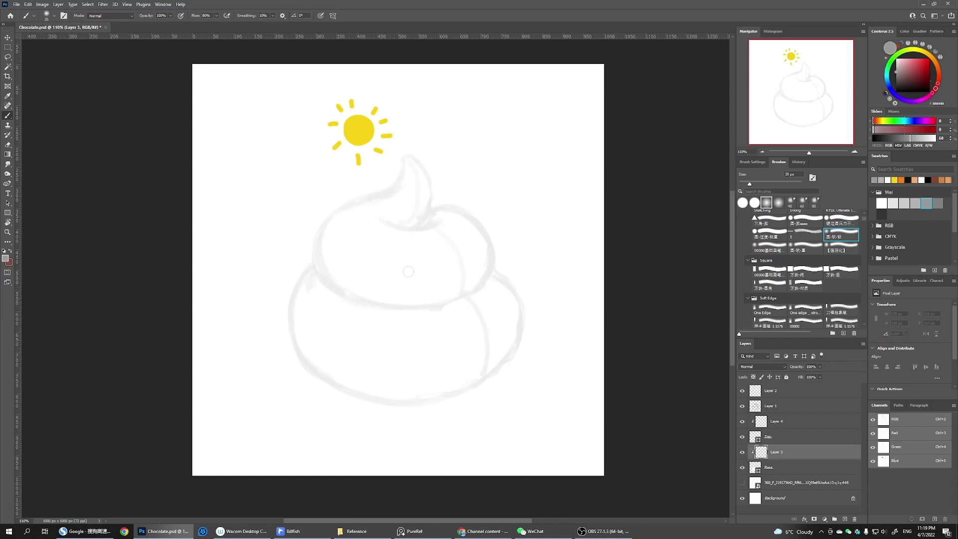
key("bracketright")
key("bracketright")
key("bracketright")
key("bracketright")
key("bracketright")
key("bracketright")
key("bracketright")
key("bracketright")
key("bracketright")
key("bracketright")
key("bracketright")
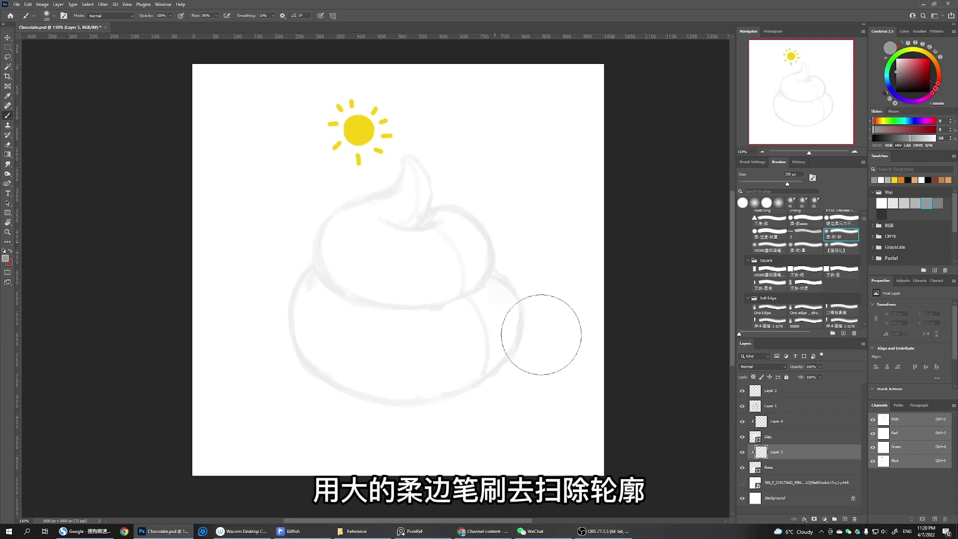
mouse_move(495, 255)
left_mouse_down()
mouse_move(529, 313)
mouse_move(442, 409)
mouse_move(518, 381)
mouse_move(346, 407)
mouse_move(258, 327)
mouse_move(263, 305)
mouse_move(433, 445)
left_mouse_up()
key("bracketleft")
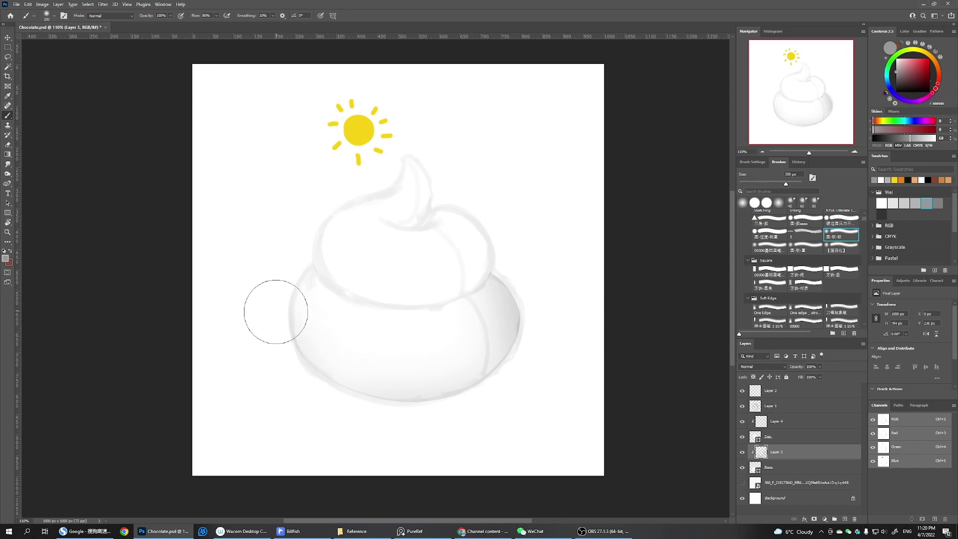
Shade the bottom tier's left edge and deepen the shadow along its underside with the soft brush at 200 px
mouse_move(265, 294)
left_mouse_down()
mouse_move(354, 415)
mouse_move(265, 302)
mouse_move(418, 423)
mouse_move(535, 351)
mouse_move(542, 293)
left_mouse_up()
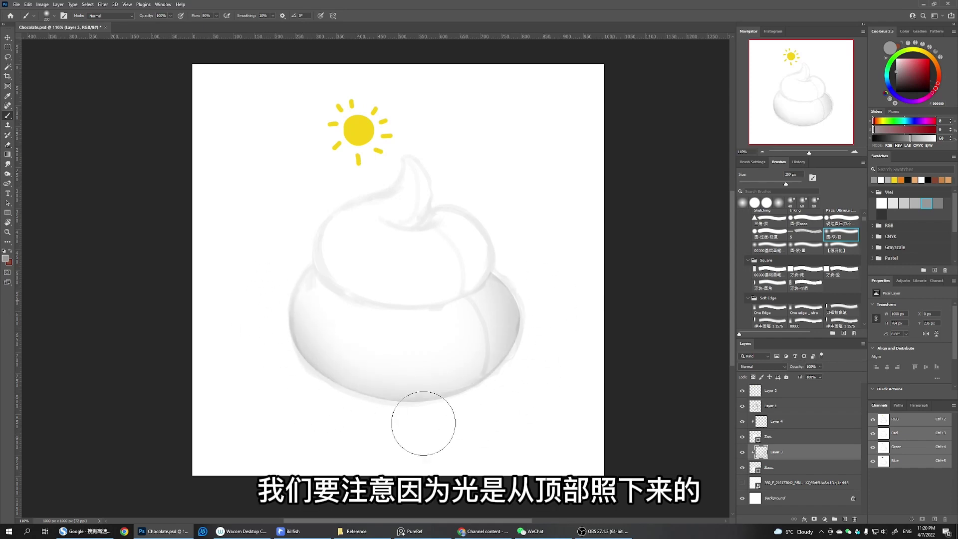
mouse_move(424, 424)
left_mouse_down()
mouse_move(473, 405)
mouse_move(550, 318)
left_mouse_up()
left_click_drag(451, 415, 550, 339)
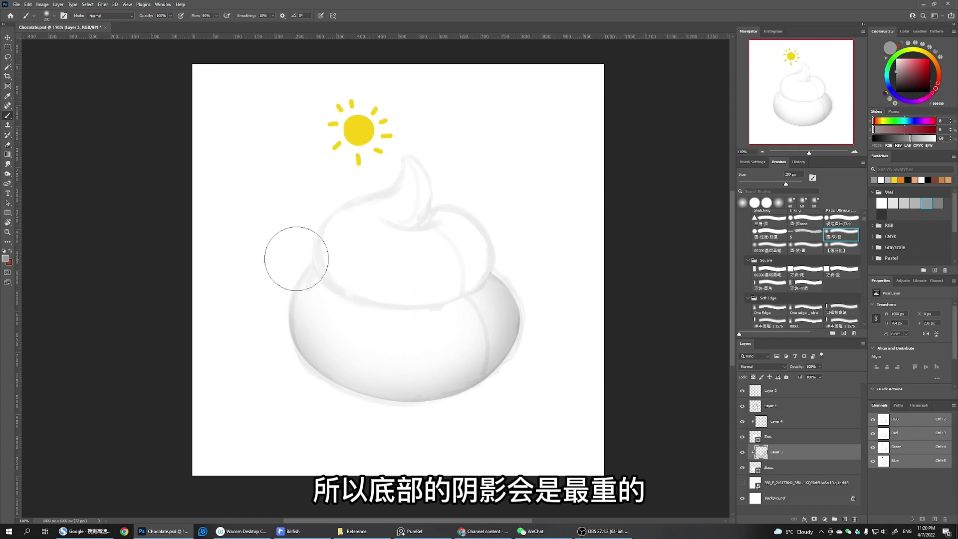
key("bracketleft")
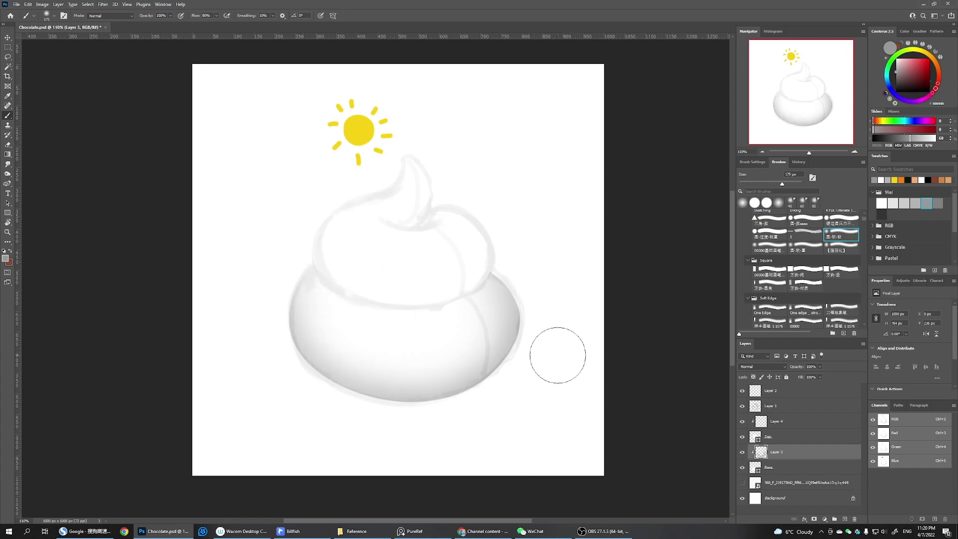
Shade the sides and underside of the upper tier in soft grey on the layer clipped to Top
left_click(786, 423)
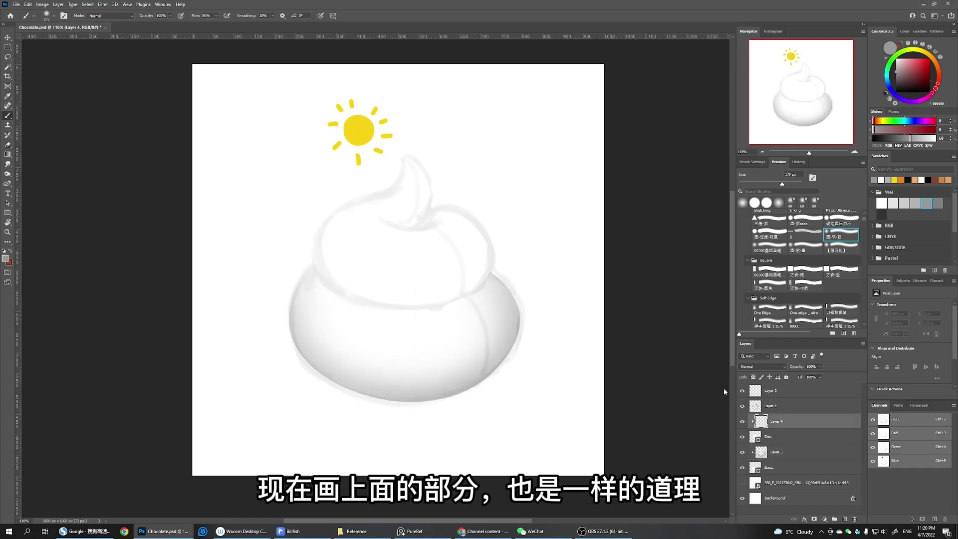
mouse_move(482, 205)
left_mouse_down()
mouse_move(485, 262)
mouse_move(336, 292)
left_mouse_up()
left_click_drag(336, 292, 521, 270)
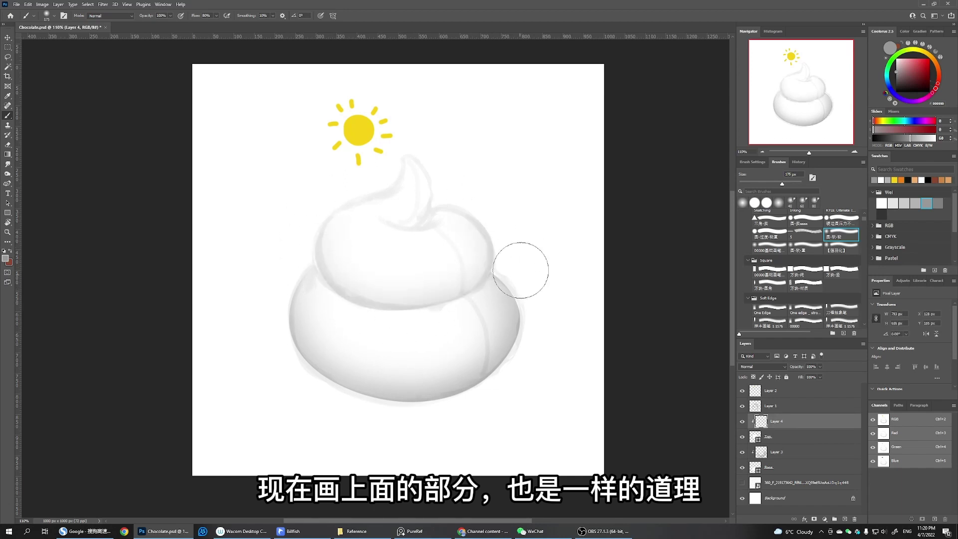
mouse_move(341, 318)
left_mouse_down()
mouse_move(485, 300)
mouse_move(476, 182)
left_mouse_up()
mouse_move(303, 240)
left_mouse_down()
mouse_move(362, 326)
mouse_move(502, 303)
left_mouse_up()
Lasso the swirl's tip, shade it in soft grey inside the selection, and deselect it
key("l")
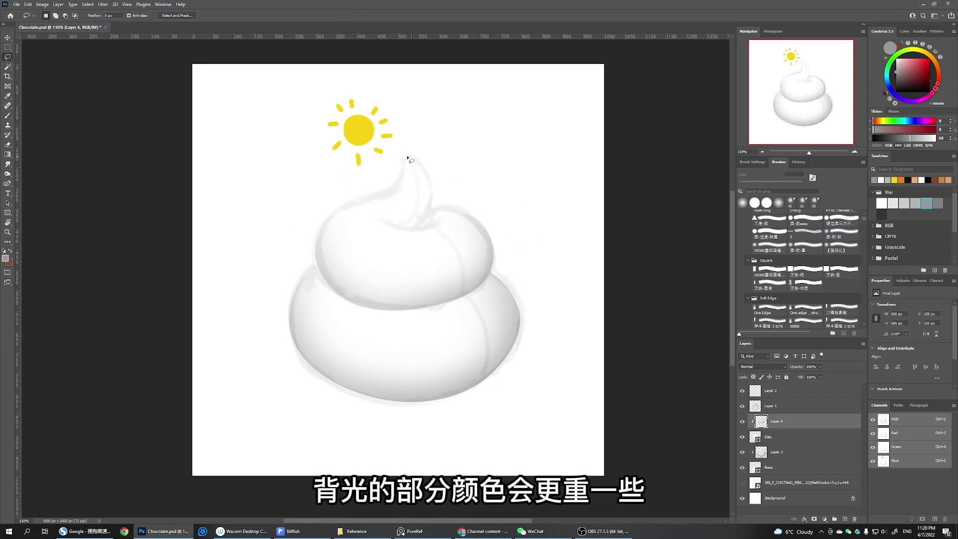
left_click_drag(395, 229, 394, 137)
key("b")
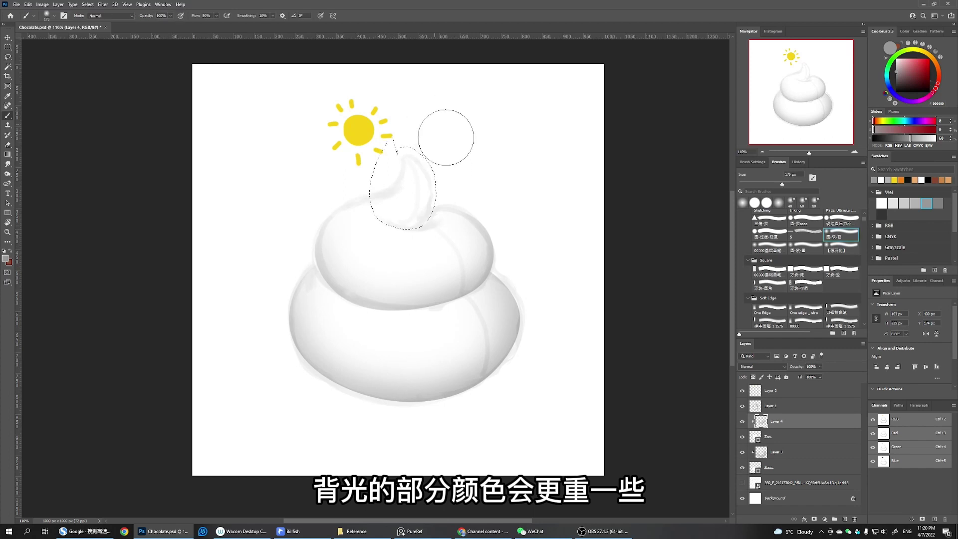
key("e")
key("ctrl+d")
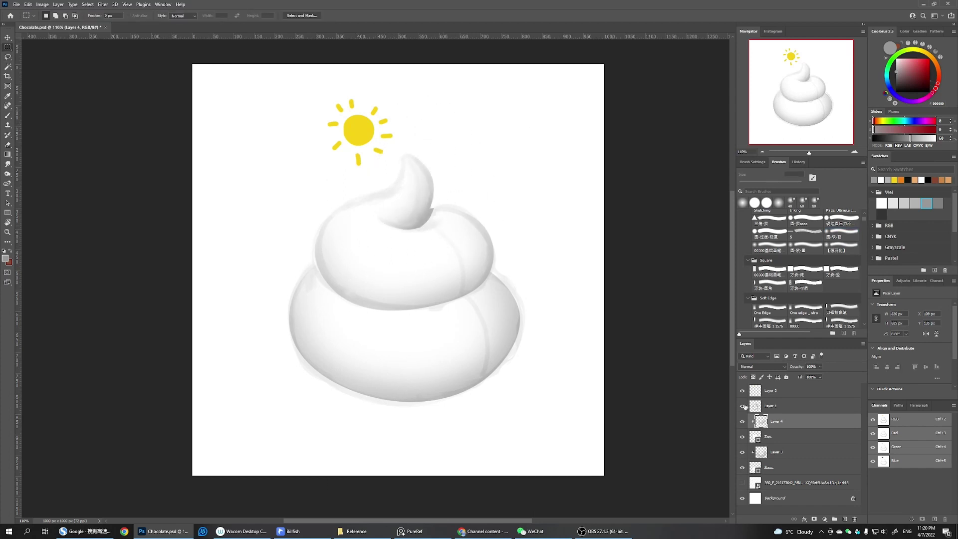
Hide the sketch layer and add soft grey shading along the upper tier's top and side edges
left_click(742, 406)
key("b")
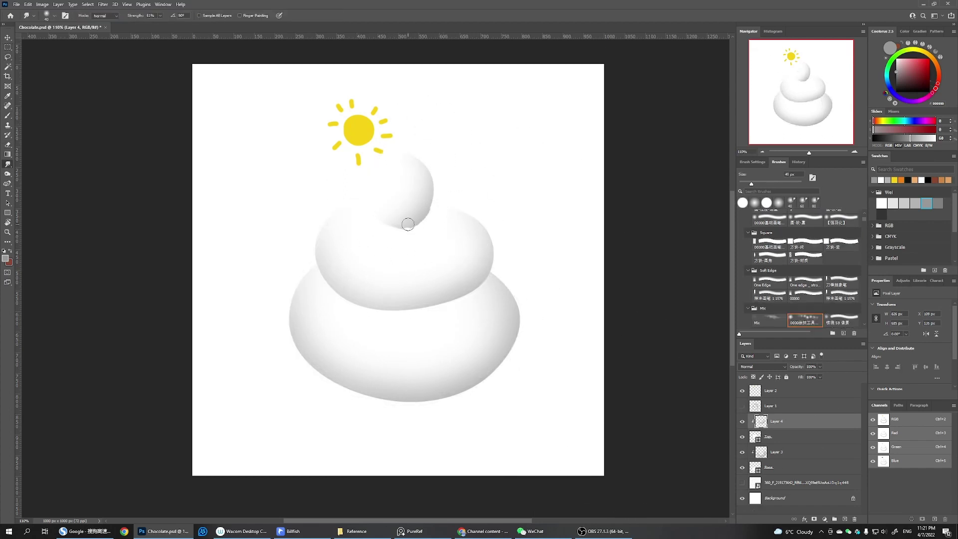
mouse_move(501, 237)
left_mouse_down()
mouse_move(334, 368)
mouse_move(326, 174)
left_mouse_up()
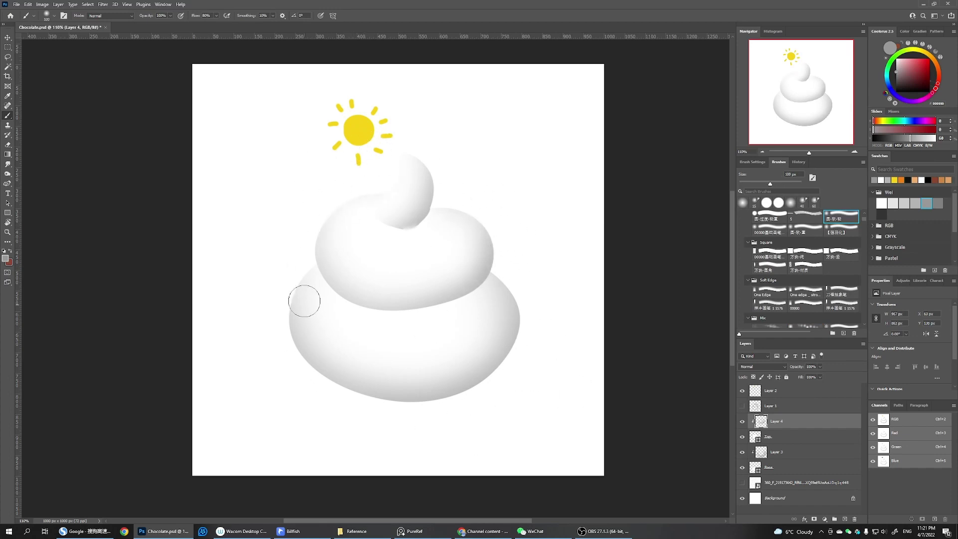
left_click_drag(497, 272, 499, 248)
Touch up the soft shading around the bottom tier's edges on the layer clipped to Base, enlarging the brush to 200 px
left_click(793, 459)
key("bracketright")
key("bracketright")
key("bracketright")
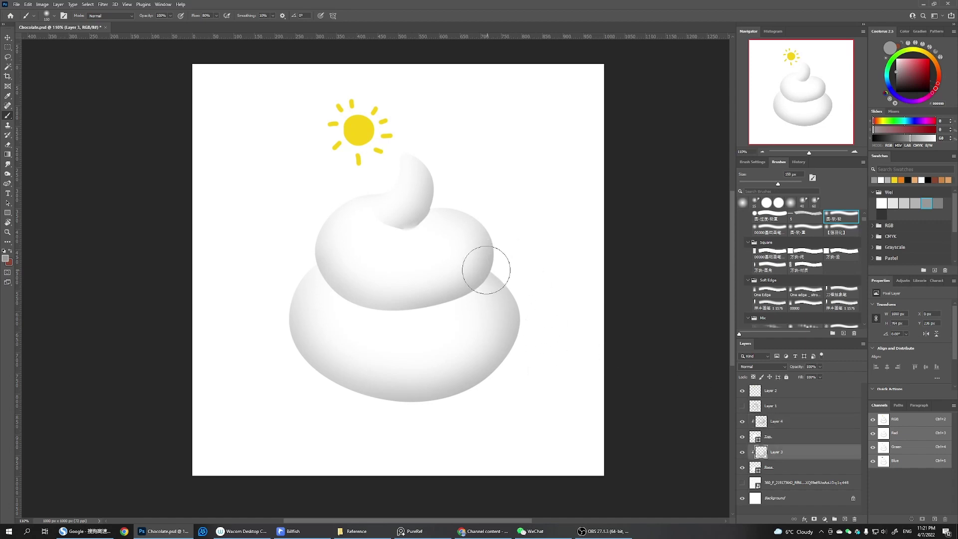
key("bracketright")
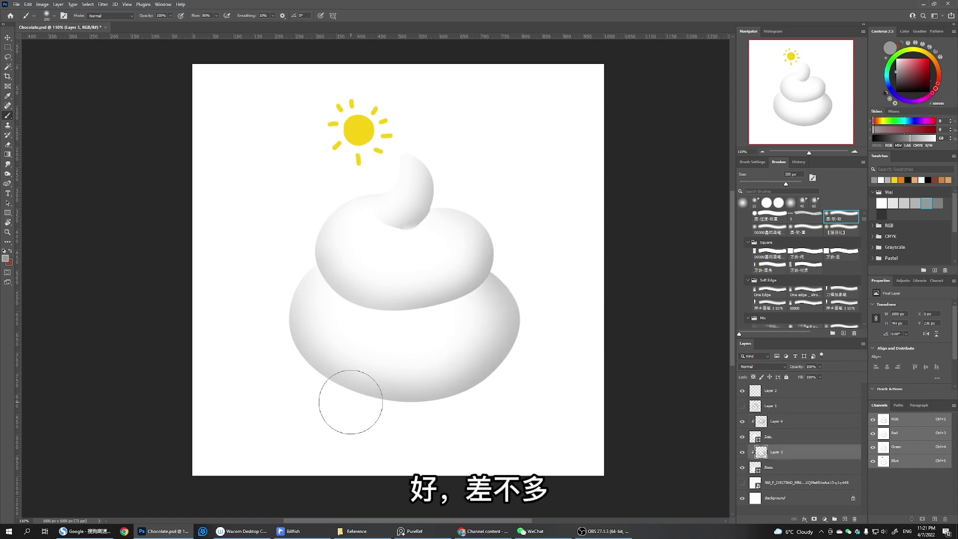
Fine-tune the lower outlines of the Top and Base shapes by moving their anchor points slightly outward
left_click(772, 440)
key("p")
left_click_drag(448, 301, 451, 305)
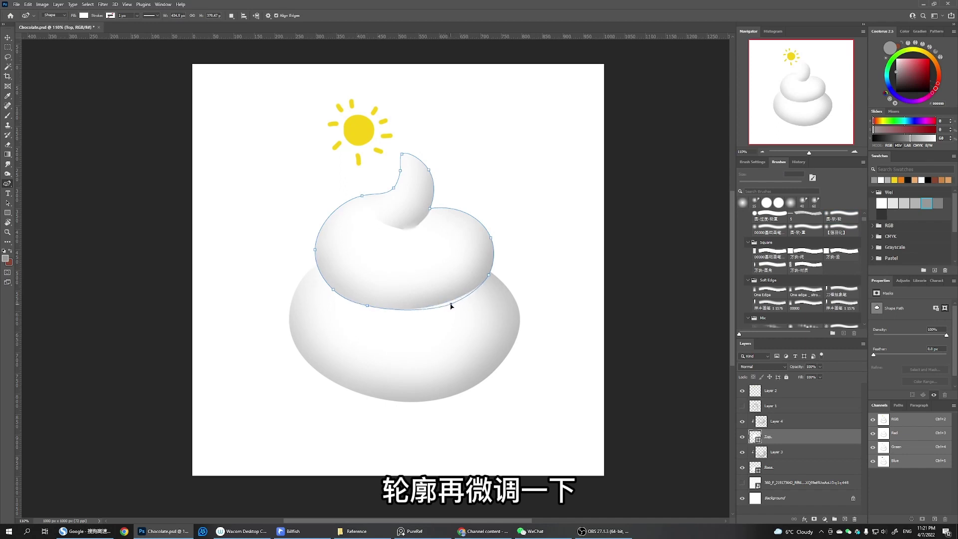
left_click(770, 467)
left_click_drag(493, 370, 496, 378)
left_click_drag(313, 369, 310, 373)
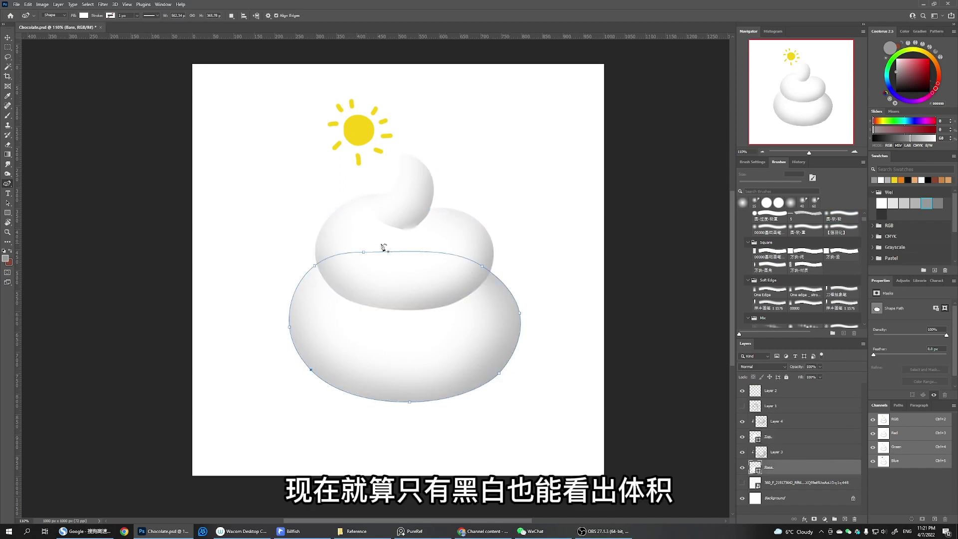
Scale down the Top shape together with its clipped shading layer, check the whole drawing, and select the hidden sketch layer
left_click(792, 441)
left_click(791, 423, "ctrl")
key("ctrl+t")
left_click_drag(592, 123, 549, 148)
key("Return")
scroll(473, 313, "down", 4)
scroll(467, 310, "up", 5)
scroll(467, 310, "down", 1)
left_click(779, 406)
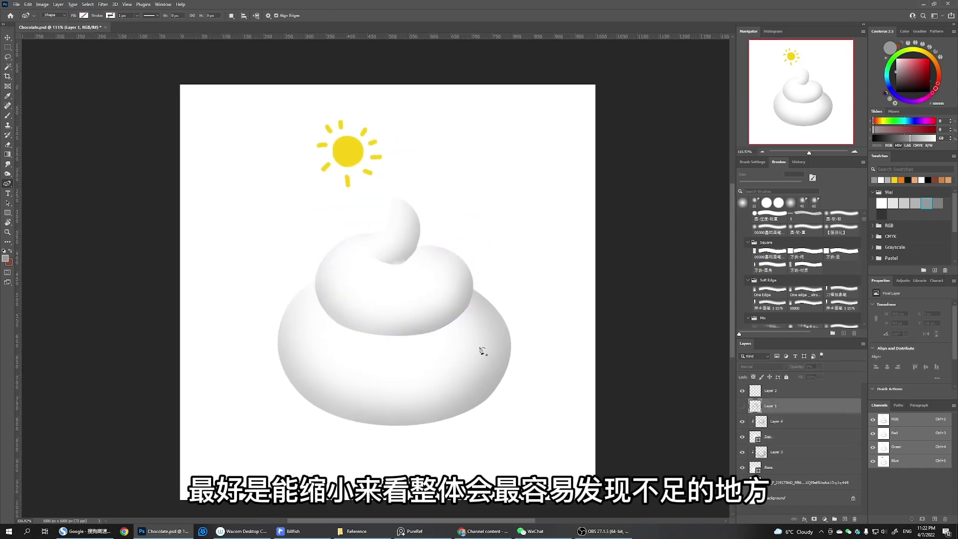
Retouch the soft grey shading on the bottom tier's right edge on the layer clipped to Base, with a 200 px brush
scroll(476, 332, "down", 1)
left_click(743, 392)
left_click(782, 434)
scroll(449, 336, "up", 1)
left_click(797, 456)
key("b")
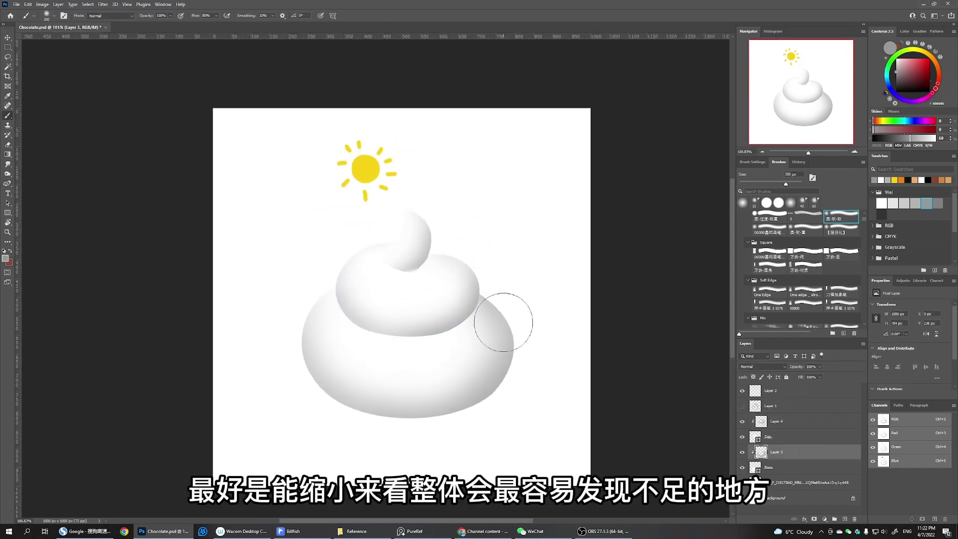
On the layer clipped to Top, lasso around the curled tip, brush soft grey shading inside the selection, and deselect
left_click(761, 417)
key("l")
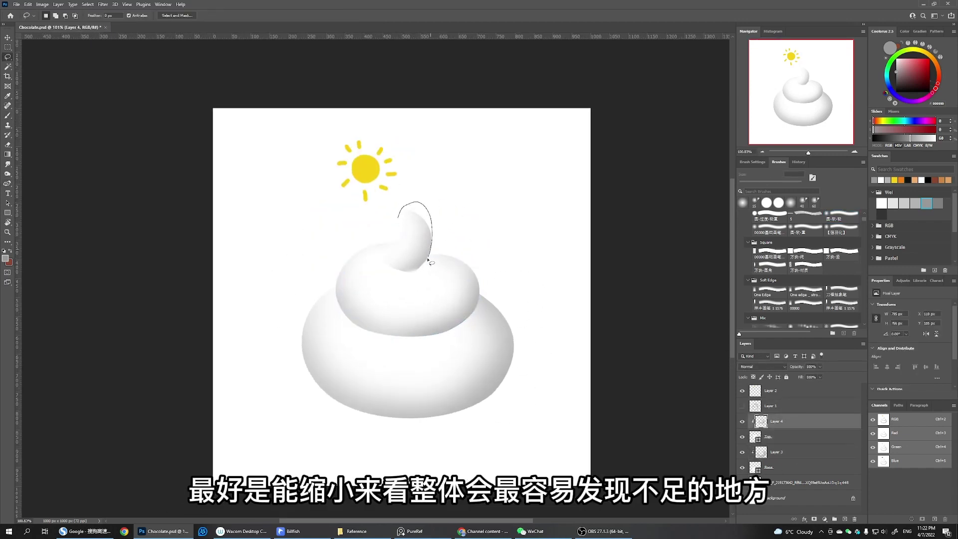
left_click_drag(427, 259, 370, 235)
key("b")
mouse_move(434, 218)
left_mouse_down()
mouse_move(397, 257)
mouse_move(439, 255)
mouse_move(442, 224)
left_mouse_up()
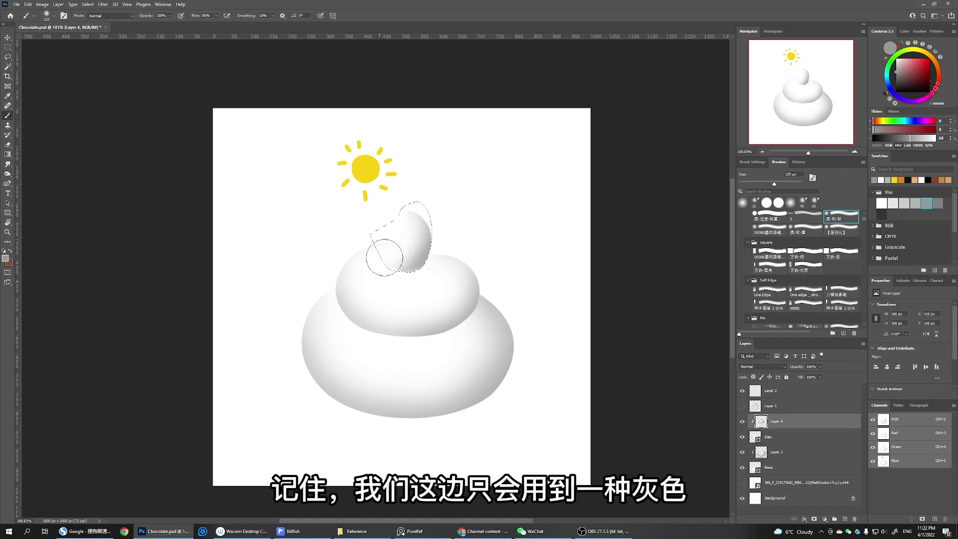
key("ctrl+d")
Touch up the upper tier's lower-right shading with a 175 px brush and the area around the tip's base with a 45 px brush
key("bracketright")
key("bracketright")
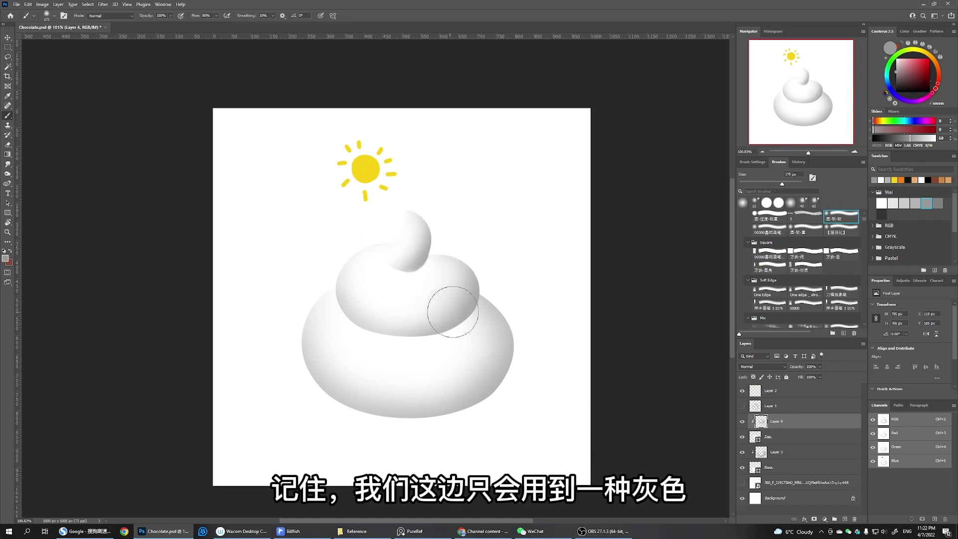
key("bracketleft")
key("bracketleft")
key("bracketleft")
key("bracketleft")
key("bracketleft")
key("bracketleft")
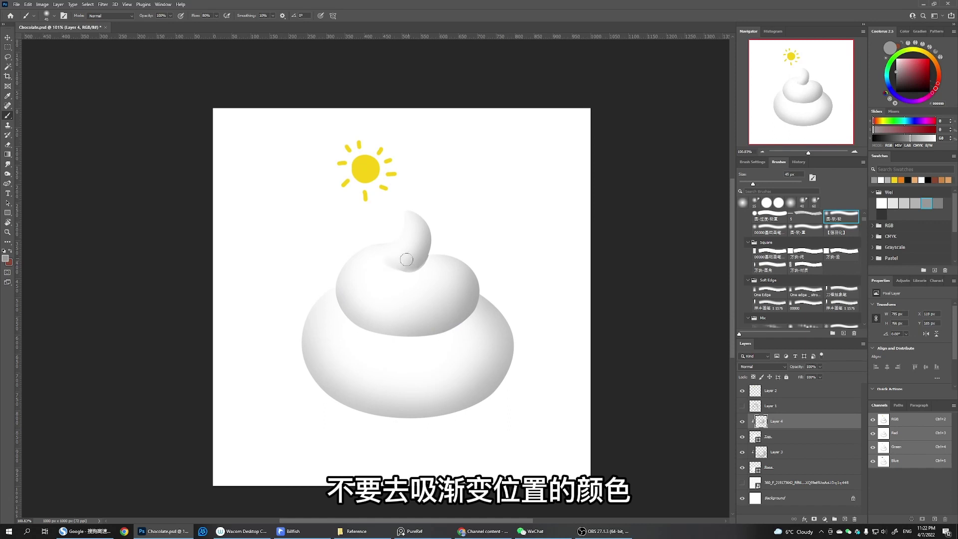
Touch up the grey shading along the bottom tier's right and lower edges on its clipped layer, enlarging the brush to 175 px
left_click(776, 455)
key("bracketright")
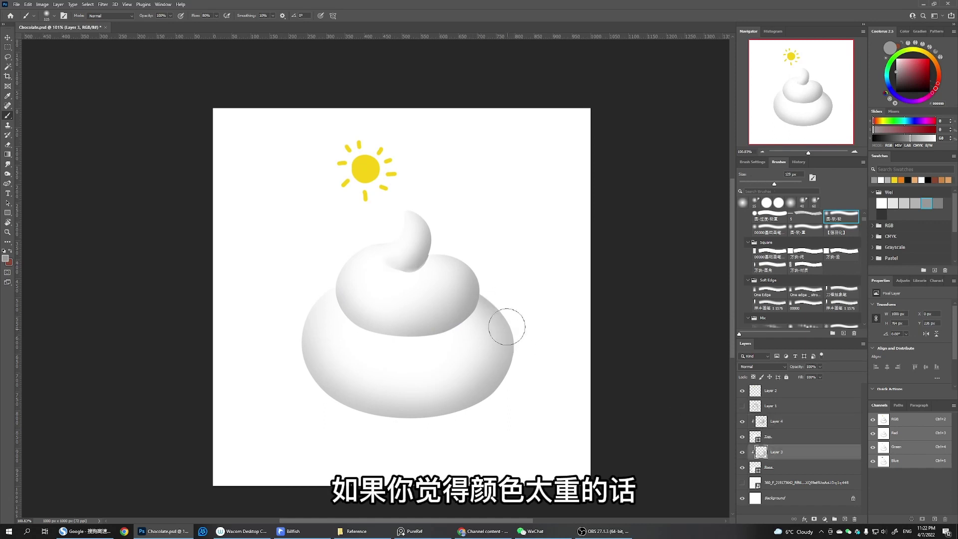
key("bracketright")
key("bracketright")
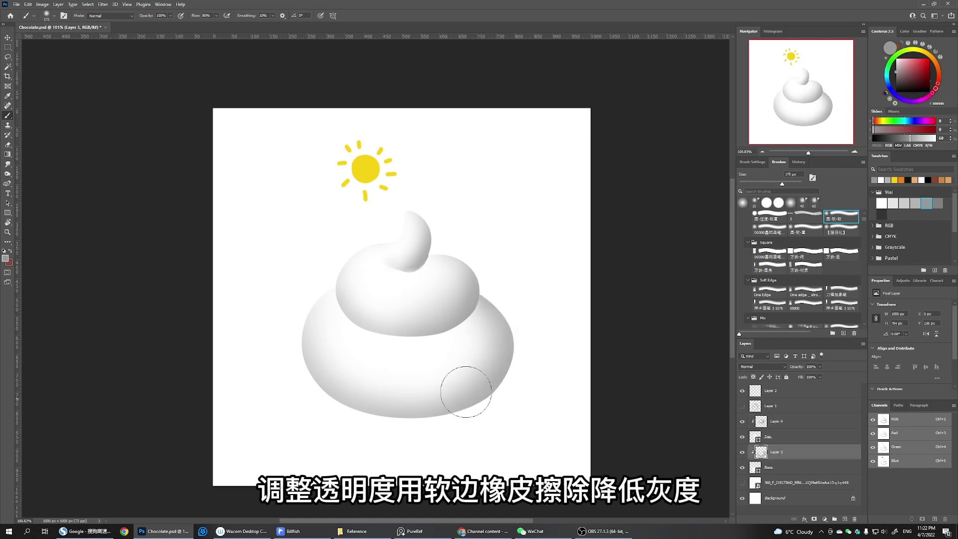
Select the shading layer clipped to Top and set up the Eraser with a soft brush for lightening the grey
left_click(775, 414)
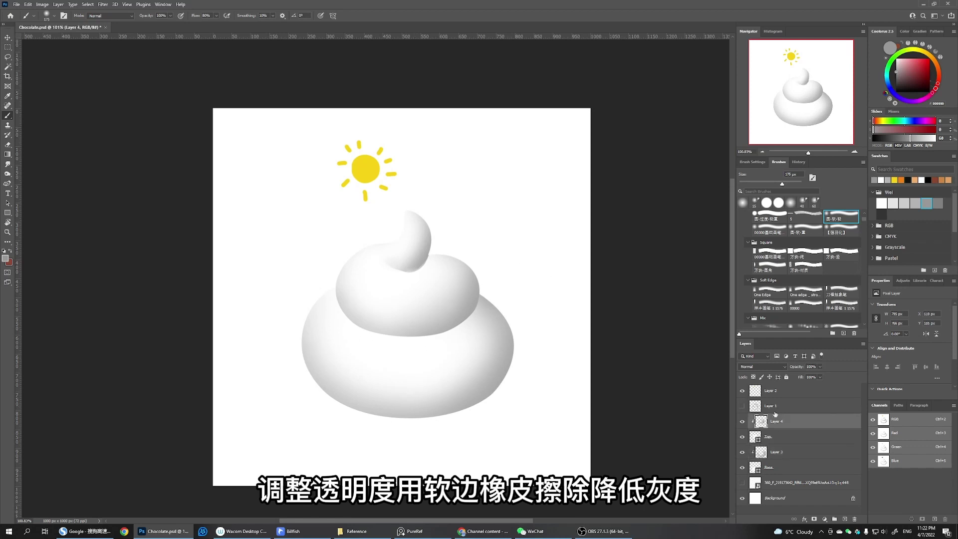
key("bracketleft")
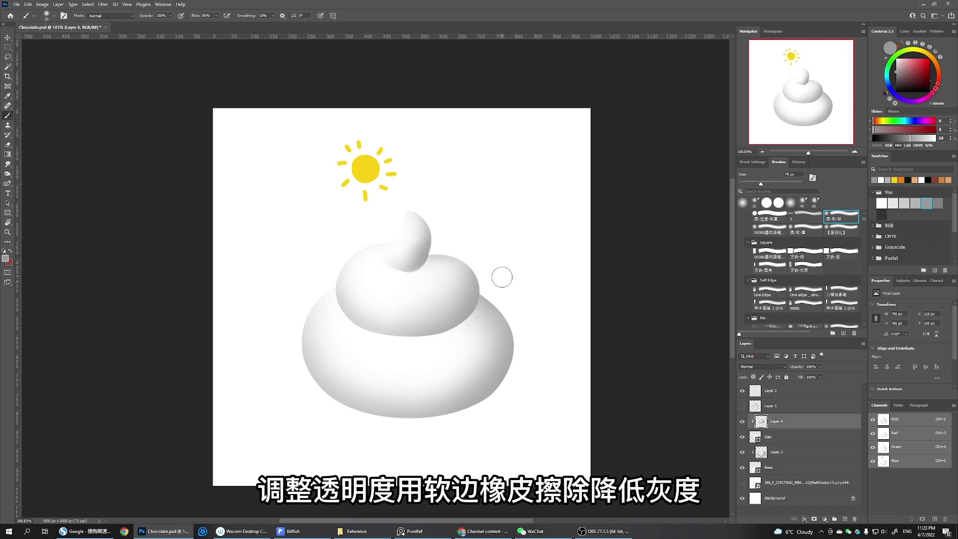
key("e")
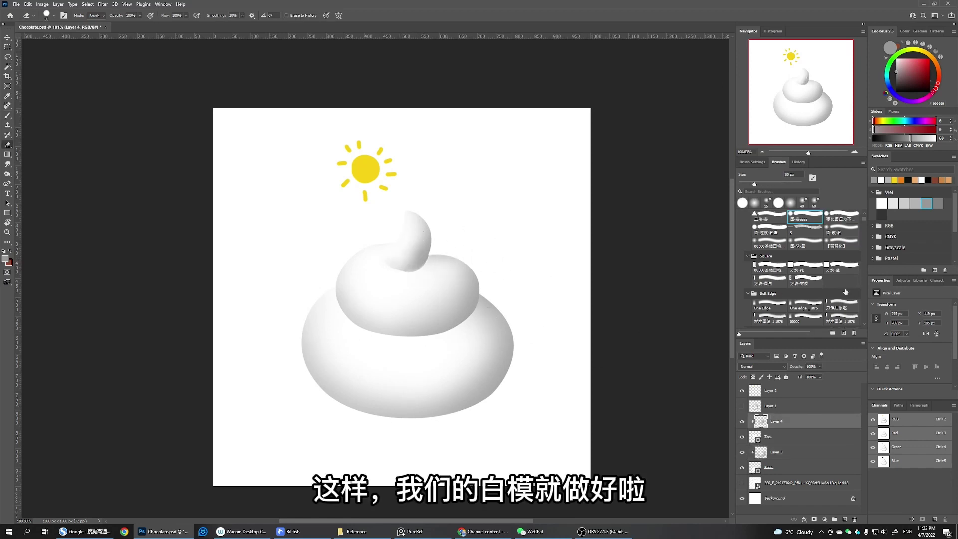
left_click(841, 227)
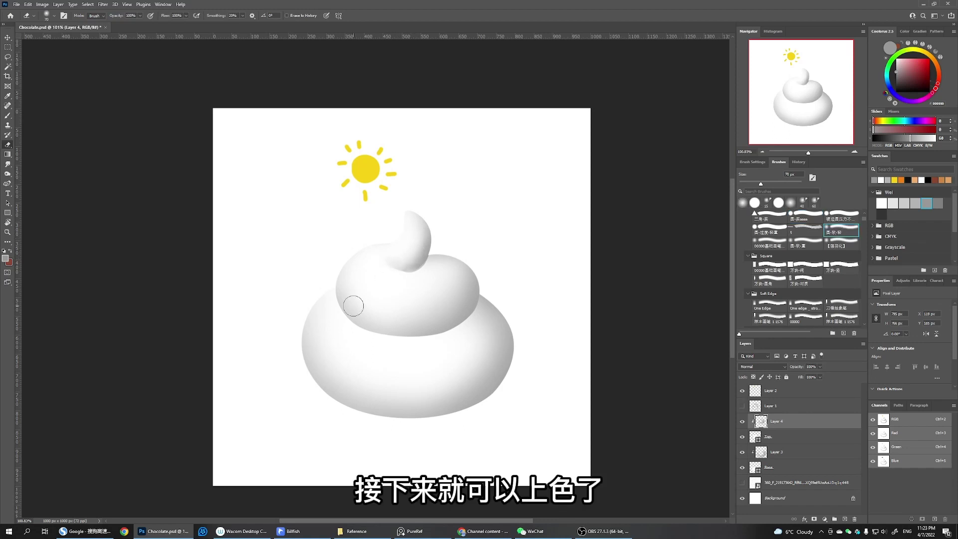
Fill the Base shape with orange-brown and adjust it to a darker, less saturated brown
left_click(780, 473)
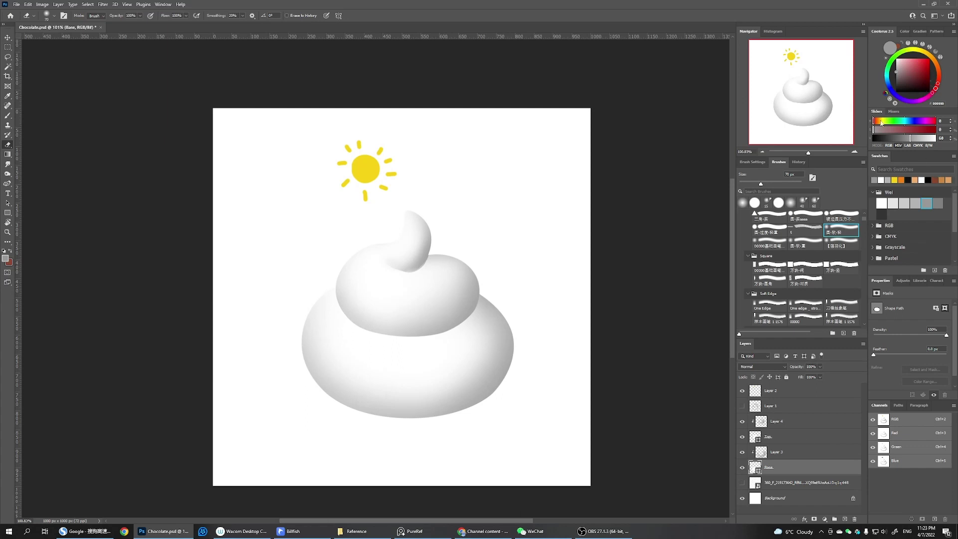
left_click_drag(880, 121, 877, 121)
key("alt+Delete")
left_click(927, 130)
key("alt+Delete")
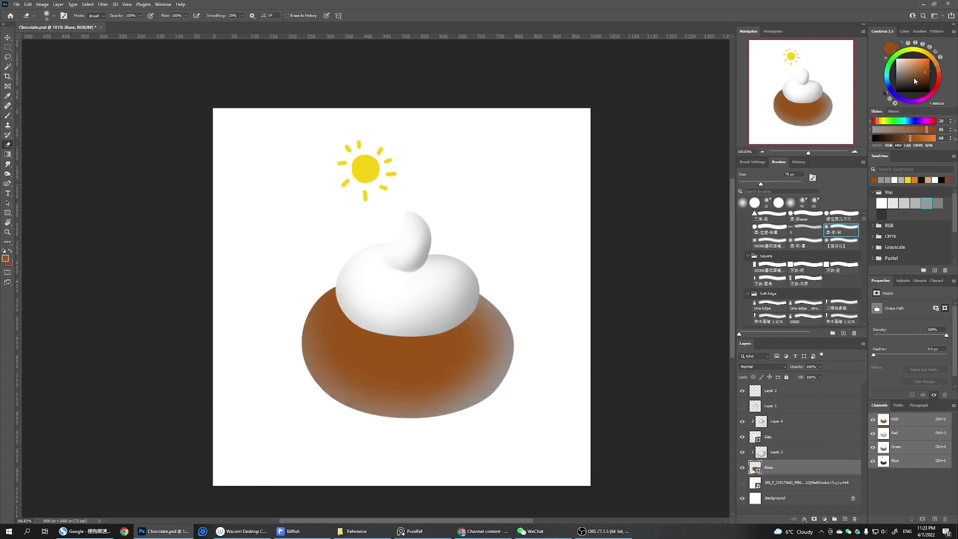
left_click_drag(914, 77, 924, 81)
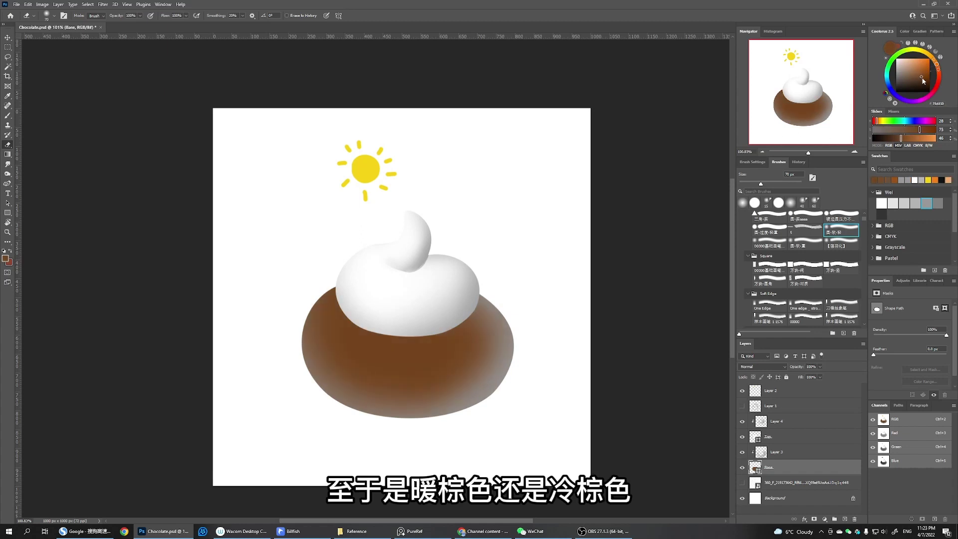
Hide both clipped shading layers and fill the Top and Base shapes with an unlit brown, fine-tuning the hue to 26
left_click(742, 452)
left_click(743, 422)
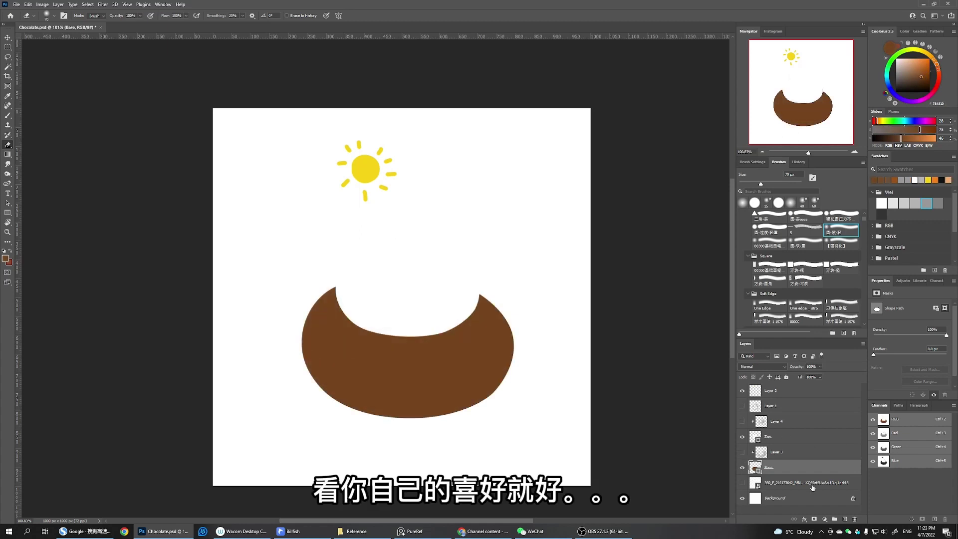
left_click(799, 439)
key("alt+Delete")
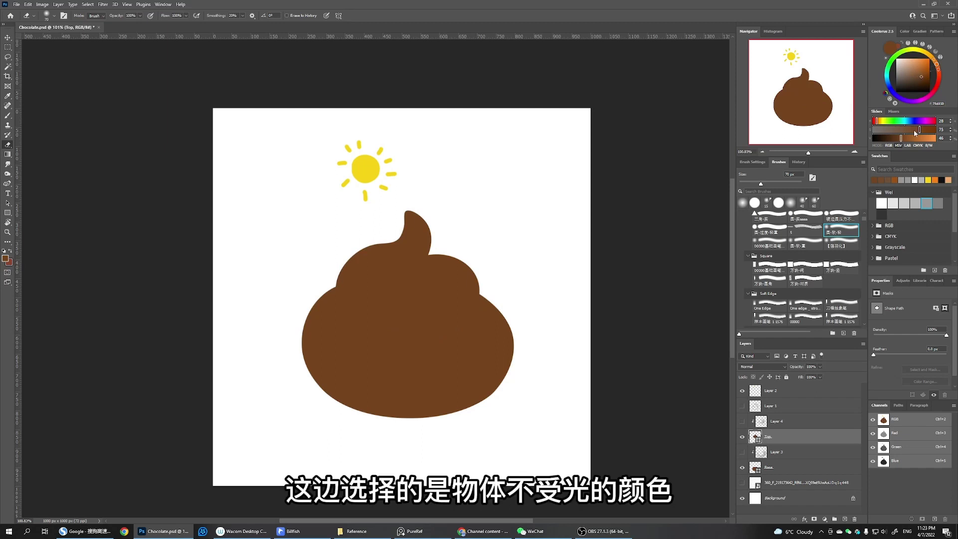
left_click(791, 468)
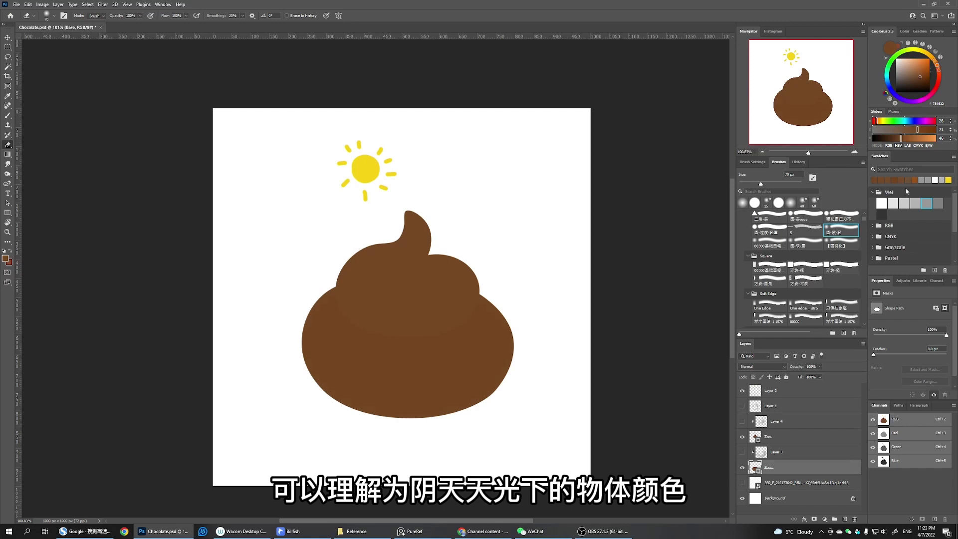
key("alt+bracketright")
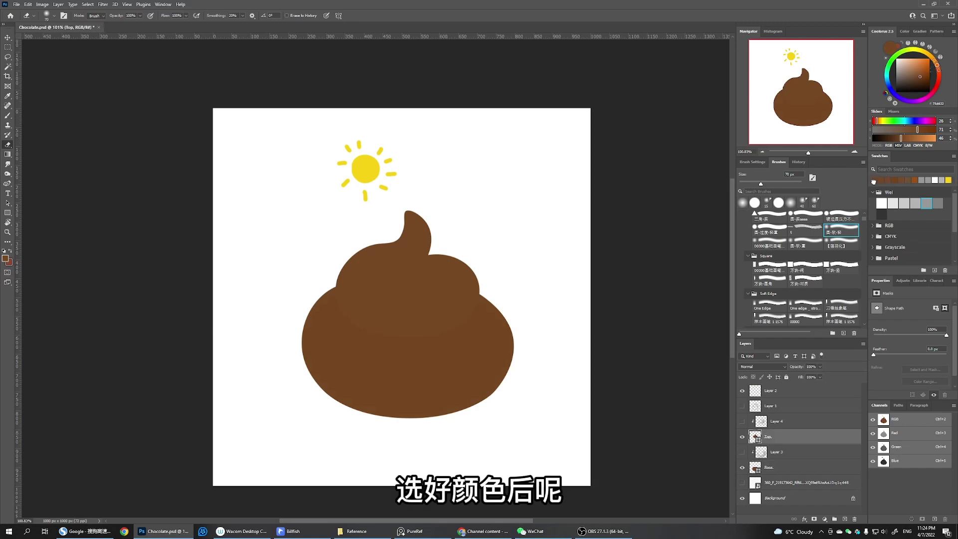
Show both clipped shading layers again and select the one clipped to Base
left_click(743, 421)
left_click(743, 452)
left_click(774, 453)
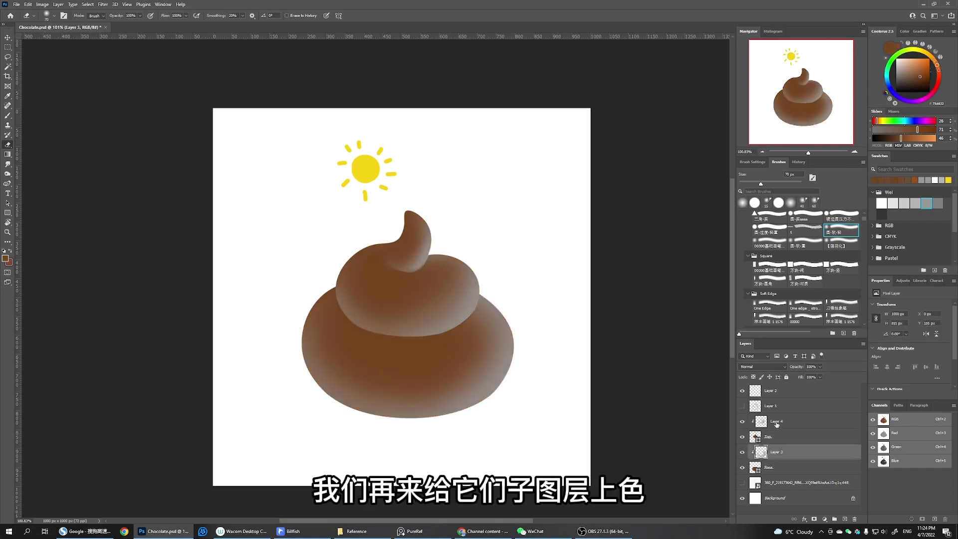
left_click(776, 422, "ctrl")
left_click(786, 378)
left_click(804, 425)
key("b")
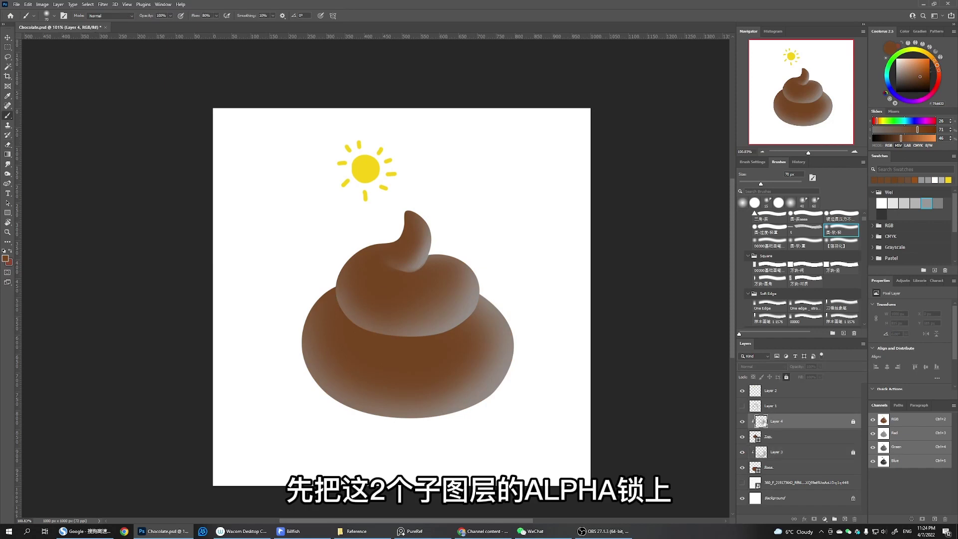
left_click(788, 378)
left_click(782, 453)
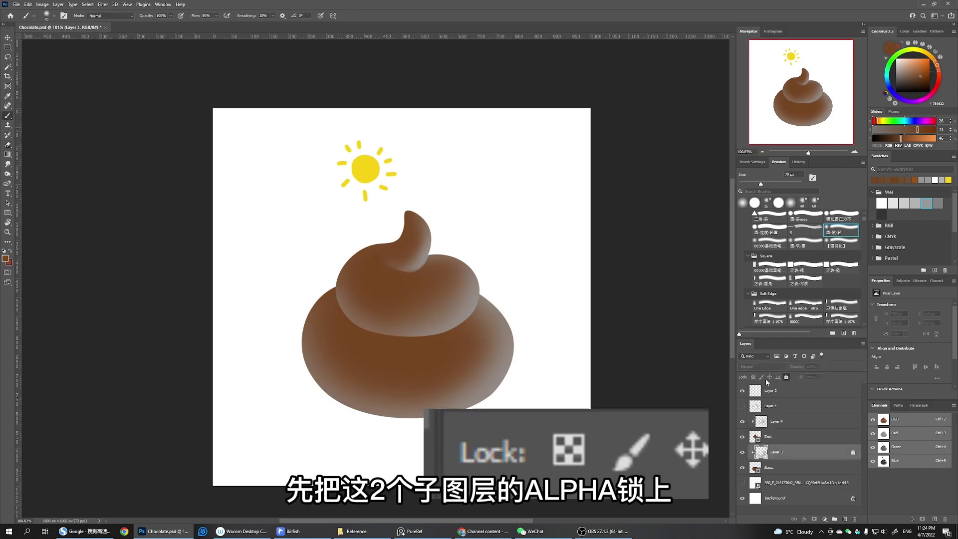
left_click(786, 377)
Select both clipped shading layers and lock their transparent pixels
left_click(782, 421, "ctrl")
left_click(754, 378)
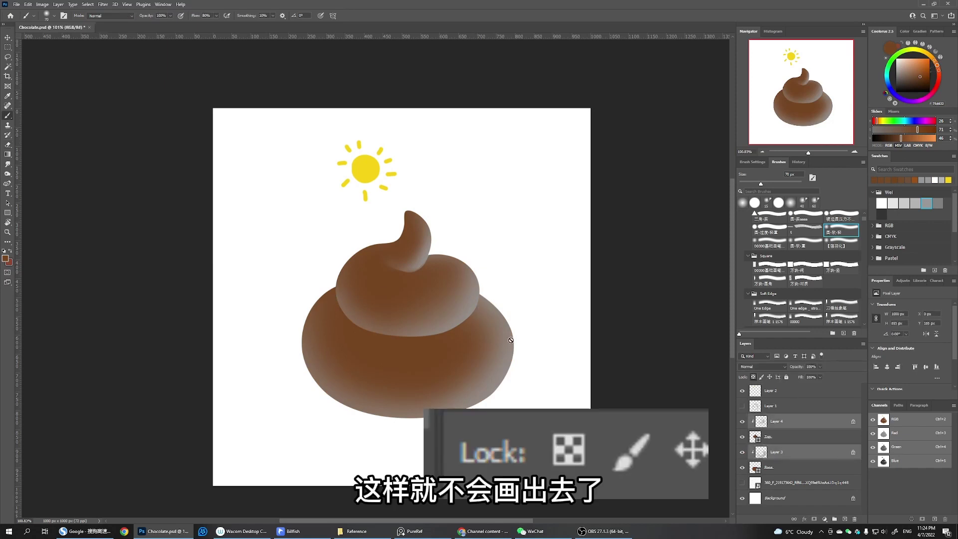
Fill the upper tier's shading layer with a deeper, more saturated brown (hue 23, saturation 81, brightness 43) and darken it slightly with Hue/Saturation
left_click(778, 423)
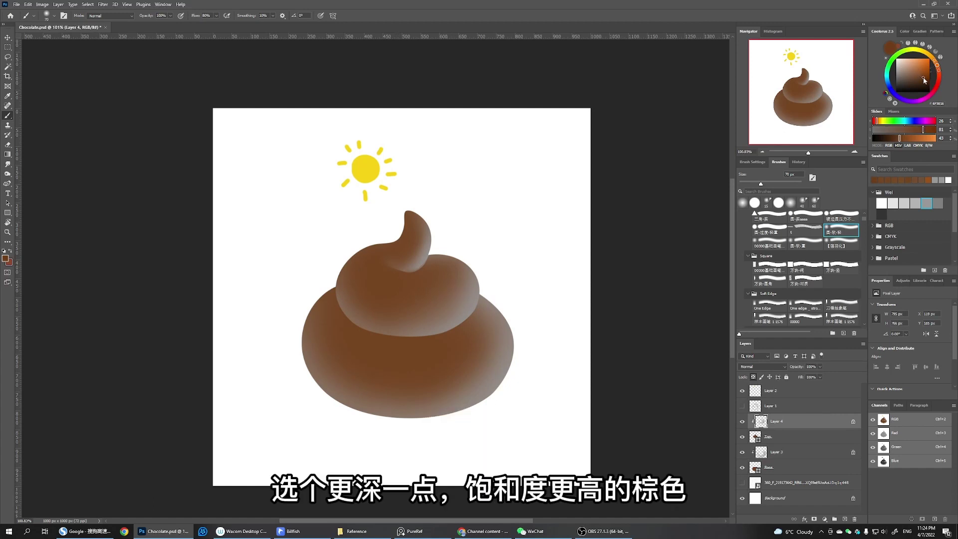
key("alt+BackSpace")
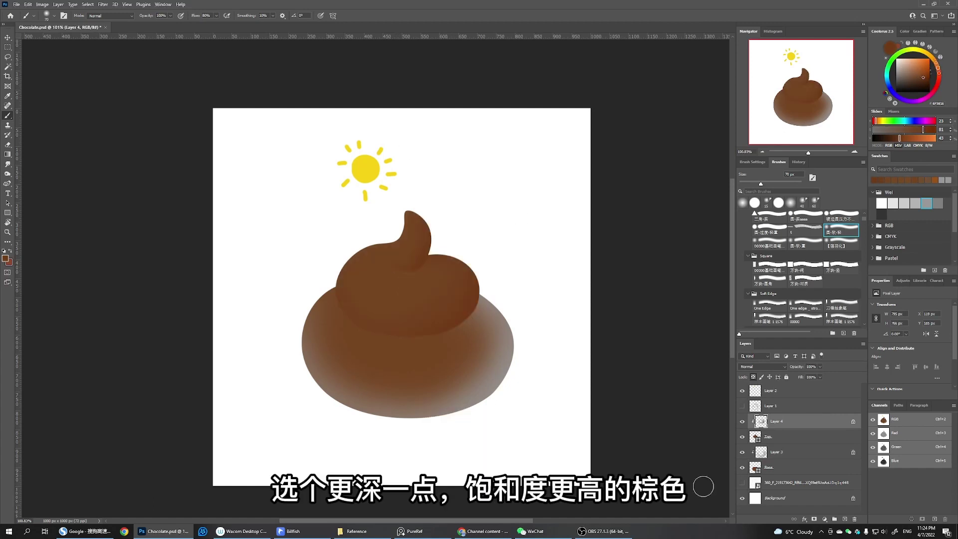
key("ctrl+u")
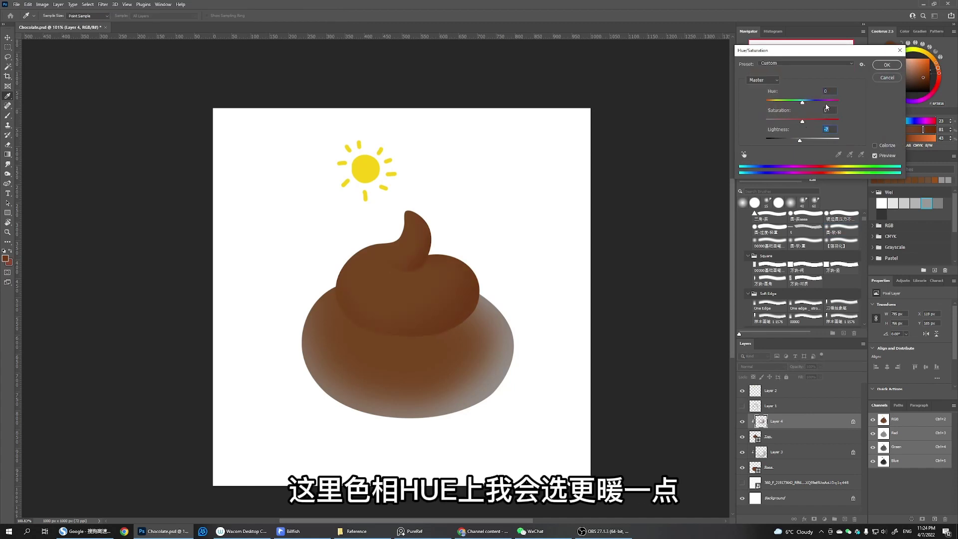
left_click(887, 65)
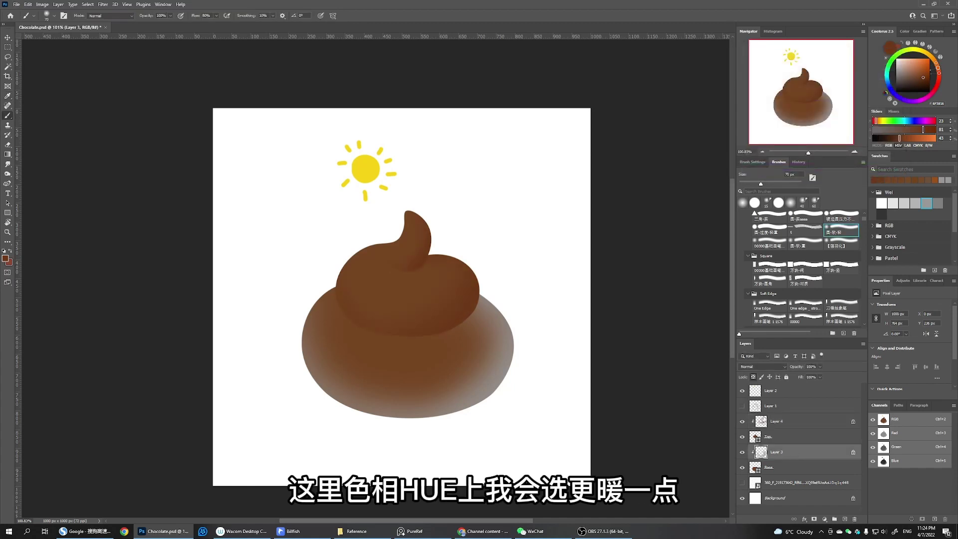
Set the Eyedropper to sample the current layer, pick the upper tier's shading brown, and fill the bottom tier's shading layer with it
left_click(188, 19)
left_click(165, 22)
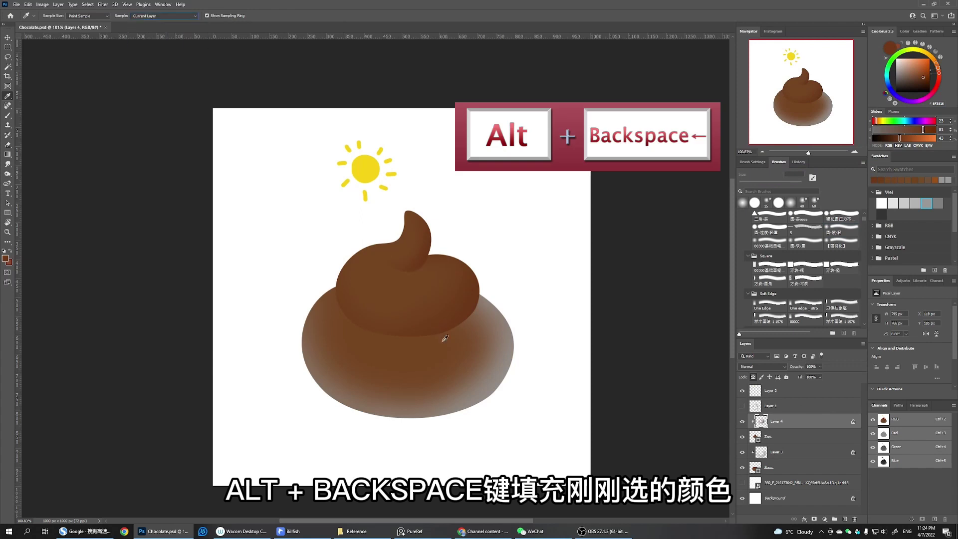
left_click(798, 452)
key("alt+BackSpace")
key("b")
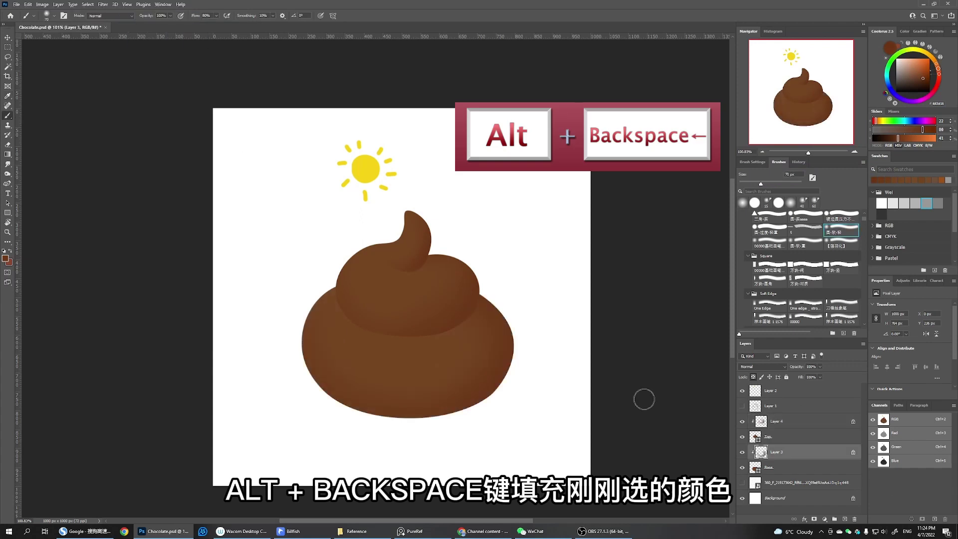
Unlock the transparency of both shading layers and brush soft darker brown along the upper tier's lower-right edge
scroll(517, 315, "up", 2)
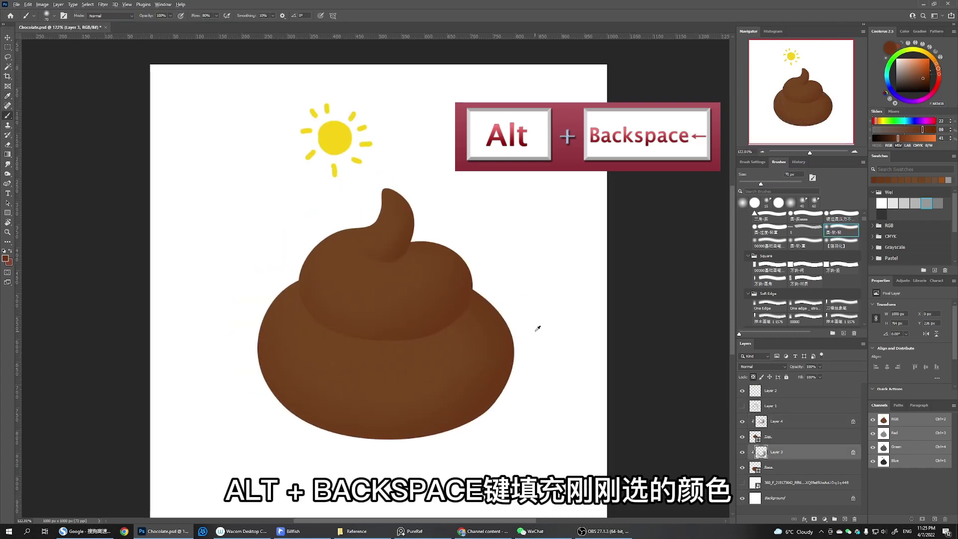
scroll(537, 329, "up", 1)
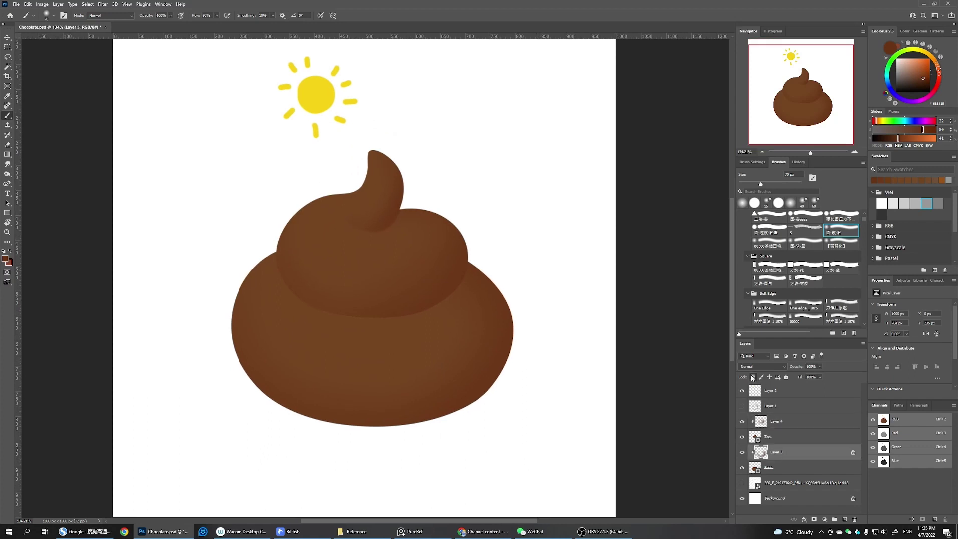
left_click(798, 424)
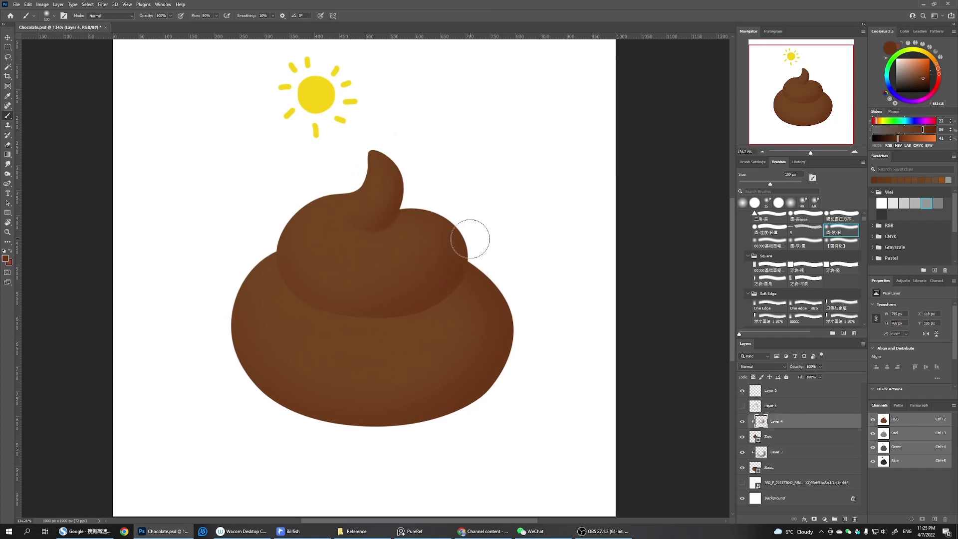
key("bracketright")
key("bracketright")
key("bracketright")
mouse_move(427, 324)
left_mouse_down()
mouse_move(258, 293)
mouse_move(332, 299)
mouse_move(469, 256)
left_mouse_up()
Brush soft darker brown along the bottom tier's lower-right edge on the layer clipped to Base, with a 150 px brush
key("alt+bracketleft")
key("alt+bracketleft")
key("bracketright")
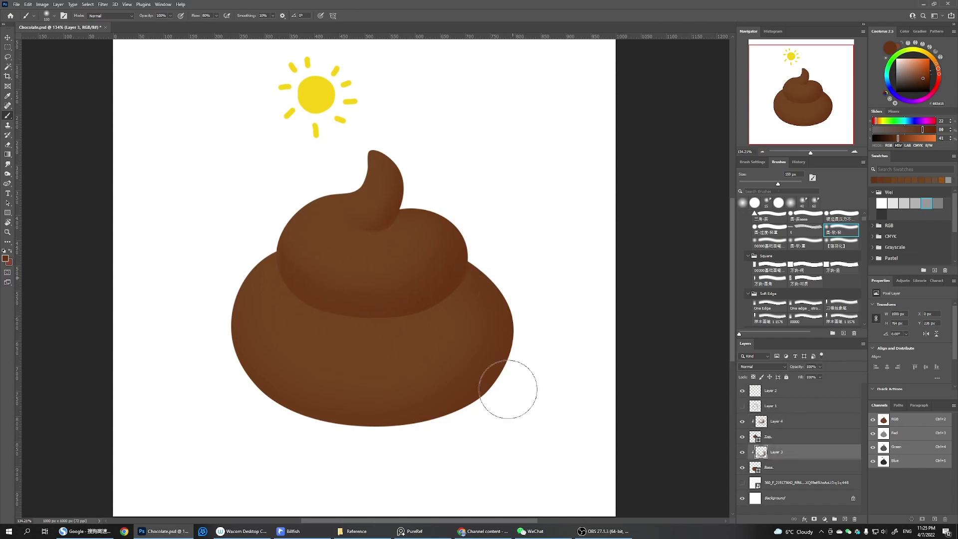
scroll(230, 387, "down", 2)
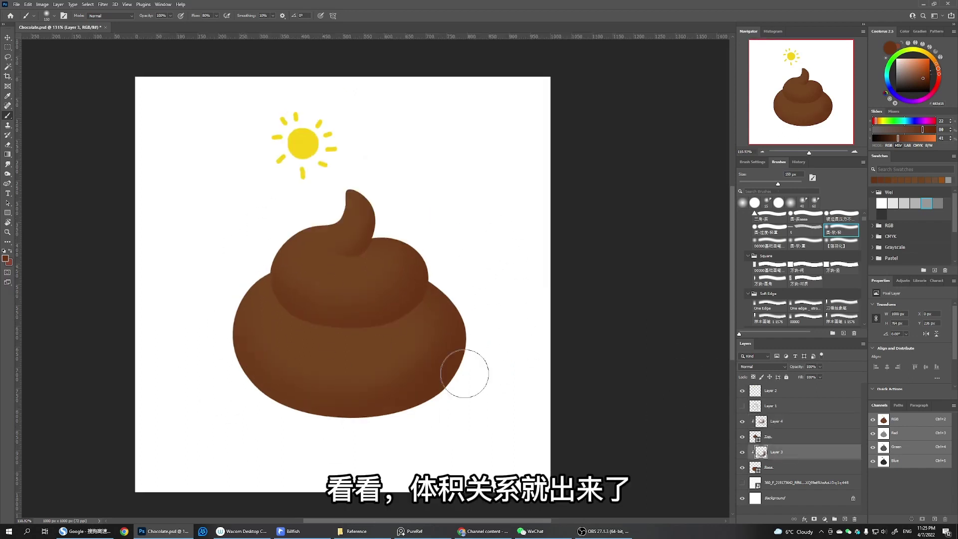
Adjust the bottom tier's shading layer with Hue/Saturation, keeping its brown warm
left_click_drag(337, 270, 369, 294)
scroll(350, 372, "up", 2)
left_click_drag(397, 351, 413, 317)
scroll(414, 316, "down", 1)
key("ctrl+alt+u")
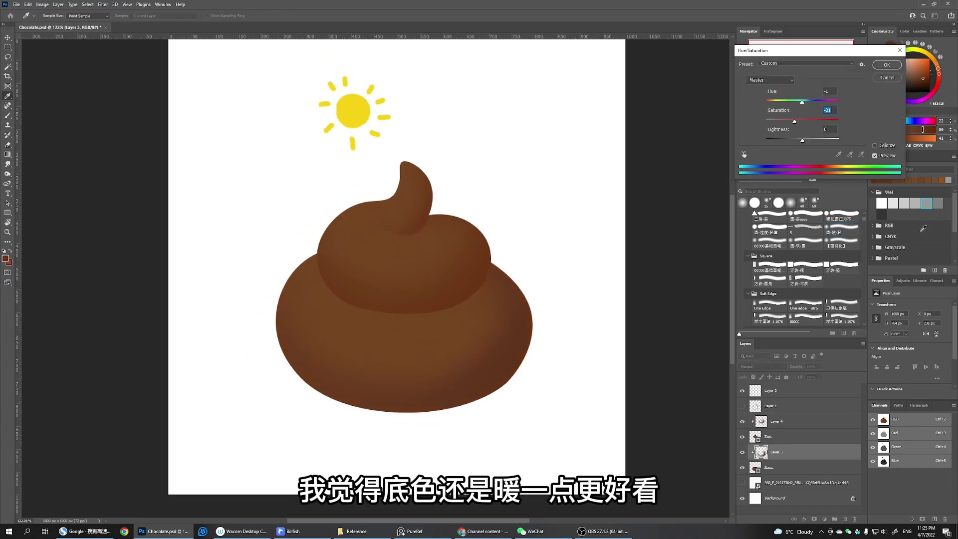
left_click(887, 65)
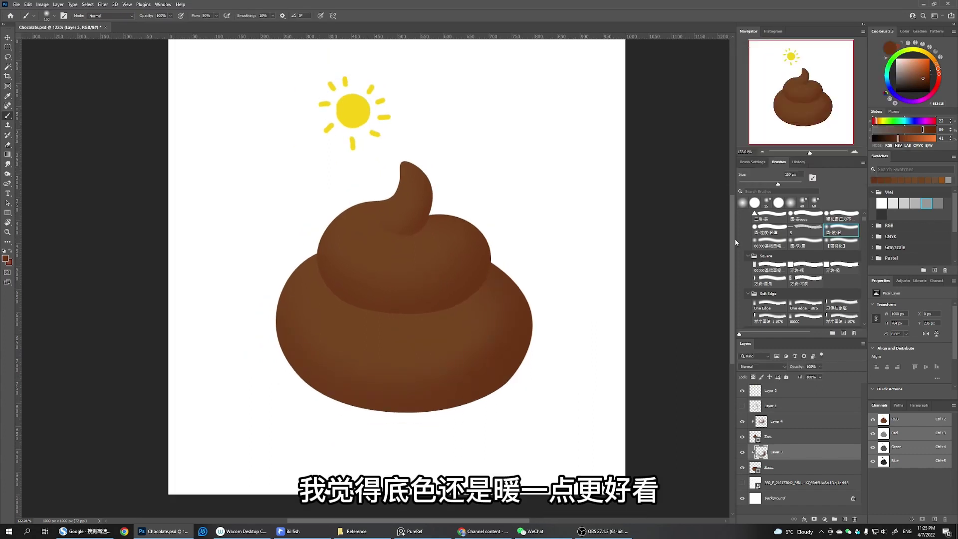
Recolour the Base and Top shapes with a warmer, redder brown
left_click(769, 468)
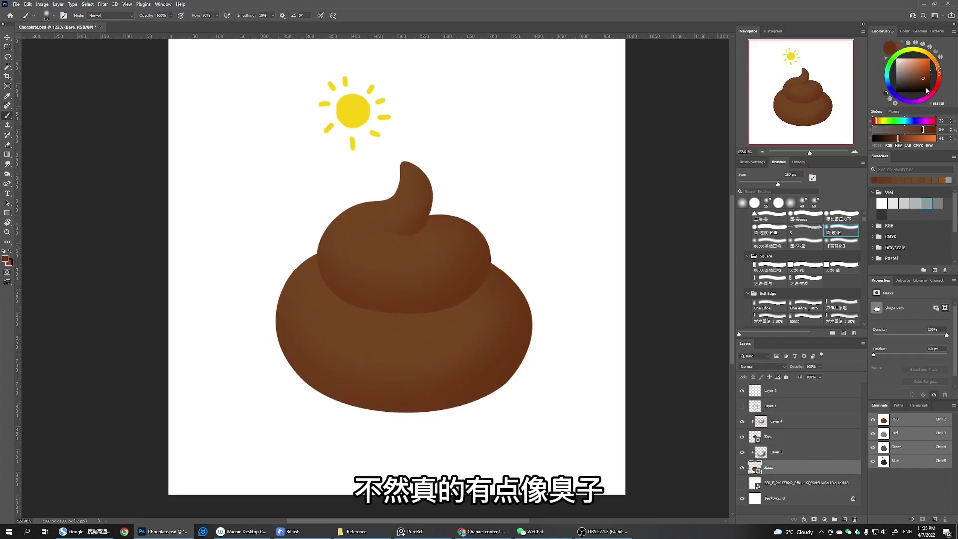
left_click(925, 75)
left_click(925, 78)
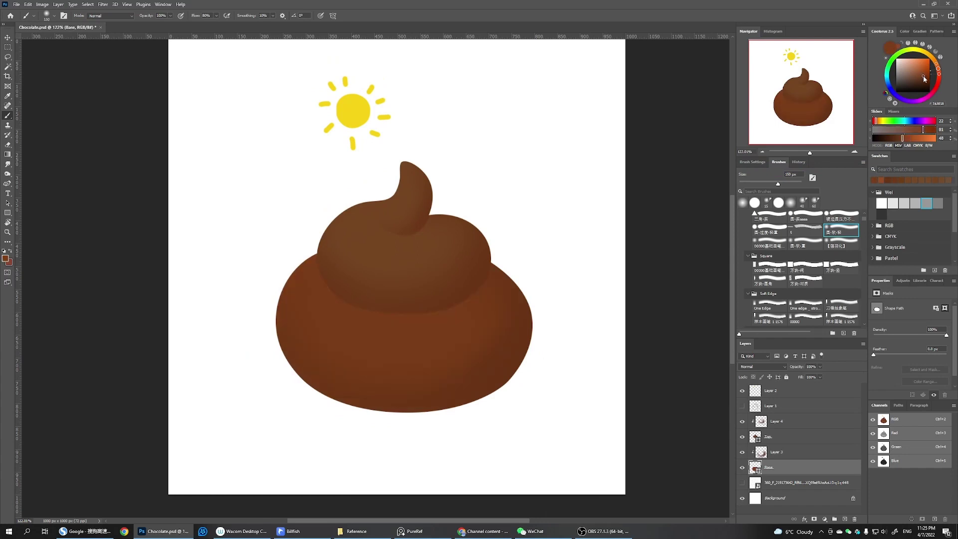
left_click(819, 435)
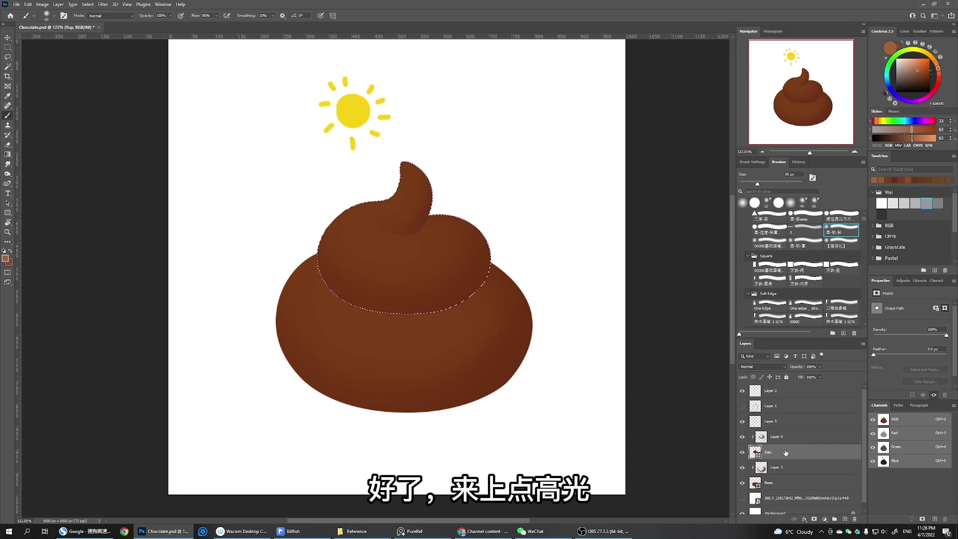
Clear the upper tier's selection and choose a lighter, less saturated brown as the highlight brush colour
left_click(784, 437)
key("m")
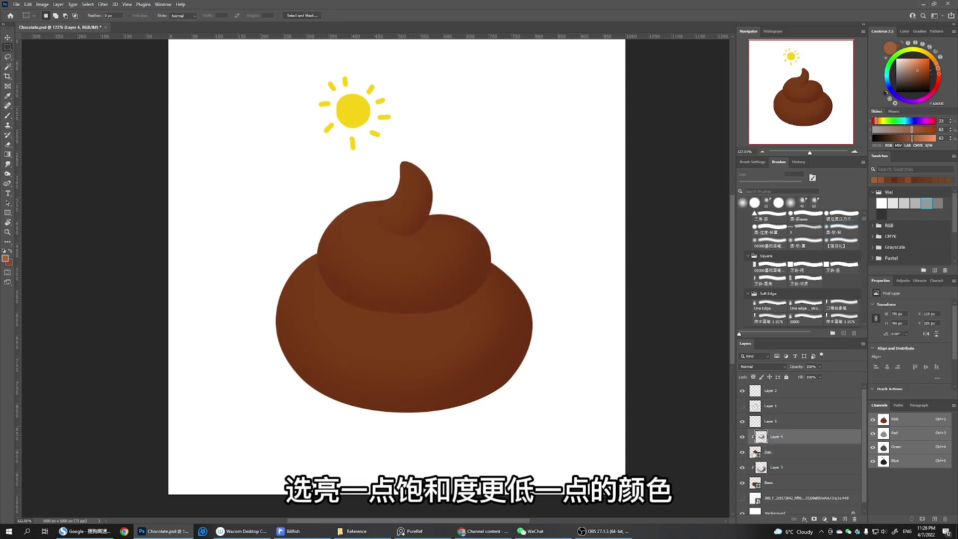
key("b")
left_click(922, 75)
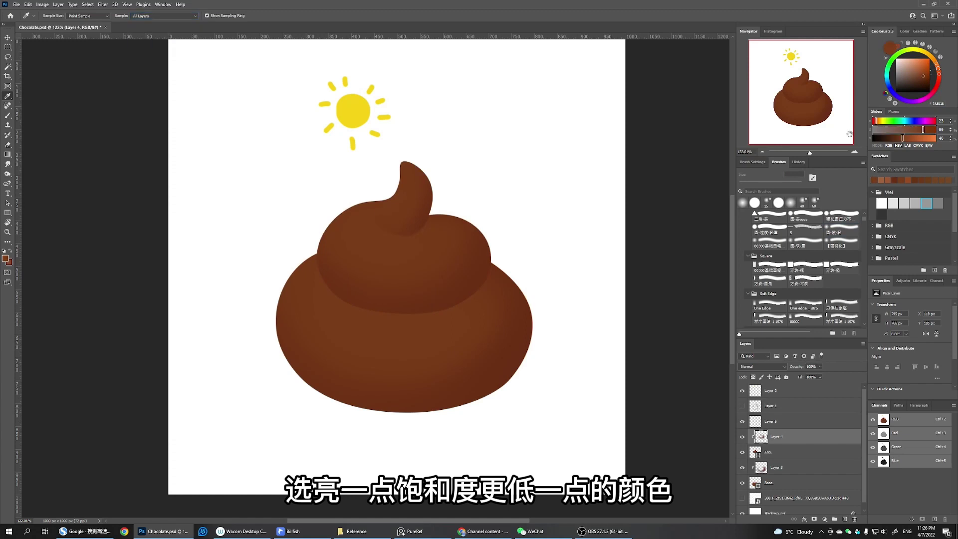
left_click(919, 71)
Clip the new layer to the upper tier as Highlight and add a clipped copy of it above Layer 3 for the bottom tier
left_click(811, 430, "alt")
double_click(777, 421)
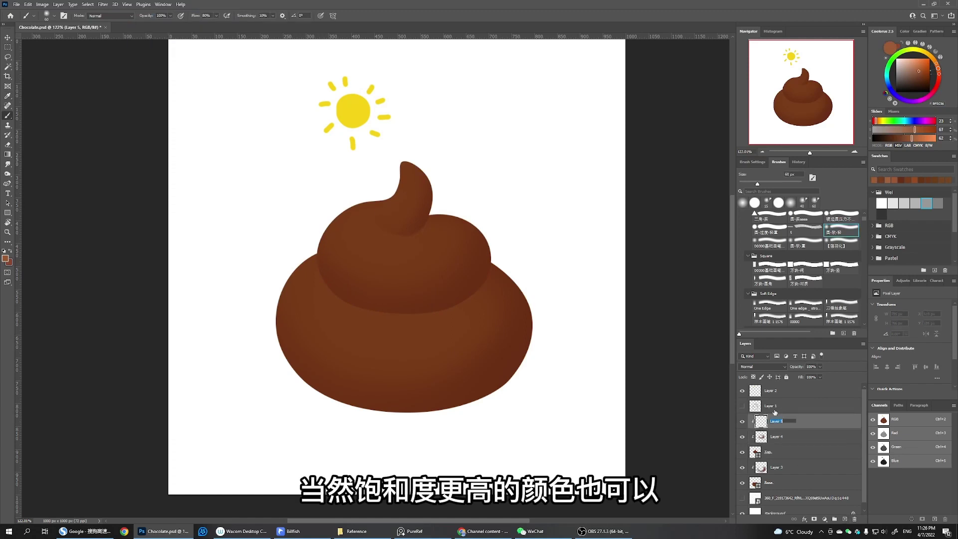
type("Highlight")
key("Return")
left_click_drag(798, 424, 797, 460, "alt")
left_click(797, 476, "alt")
Brush a soft highlight across the middle of the upper tier on the Highlight layer and soften it with the Eraser
left_click(799, 422)
key("bracketright")
key("bracketright")
key("bracketright")
key("bracketright")
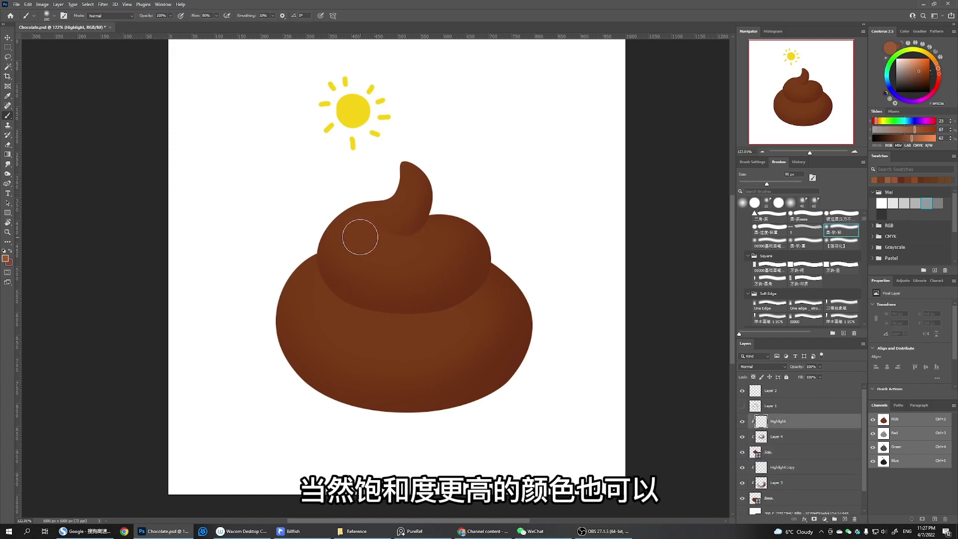
key("bracketleft")
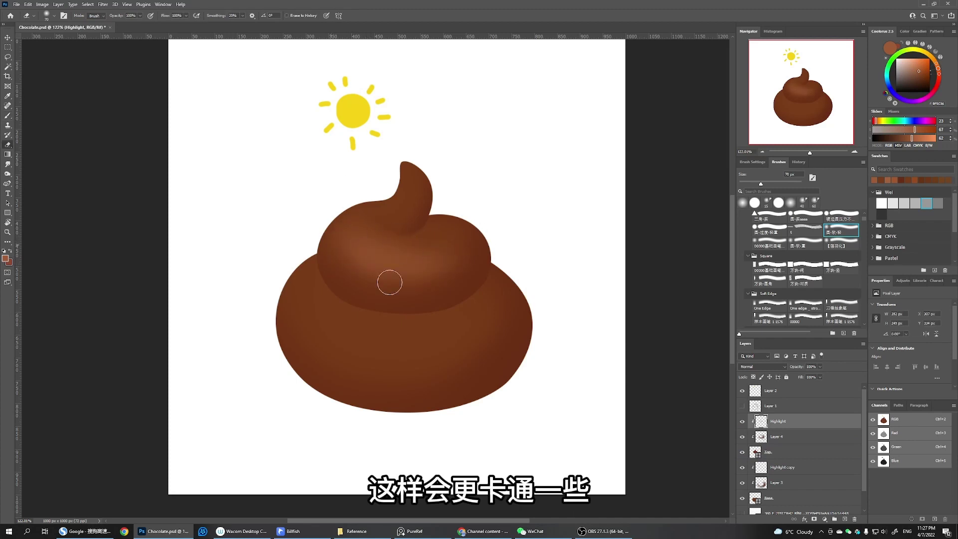
key("e")
key("b")
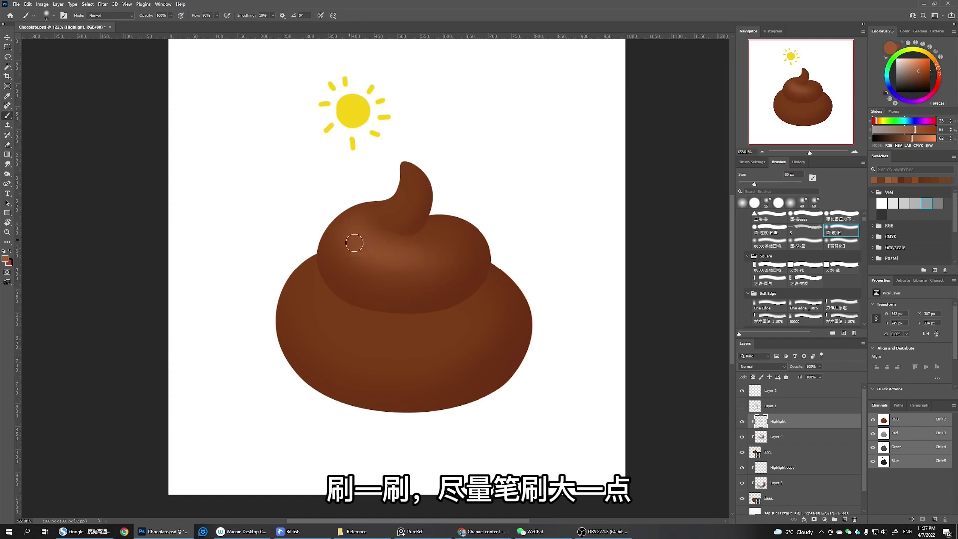
Brush soft highlights on the curled tip and, with a 125 px brush, the upper tier's left shoulder
key("bracketright")
key("bracketright")
left_click_drag(408, 174, 410, 205)
key("bracketright")
key("bracketright")
key("bracketright")
key("bracketright")
key("bracketright")
key("bracketright")
left_click_drag(354, 233, 384, 246)
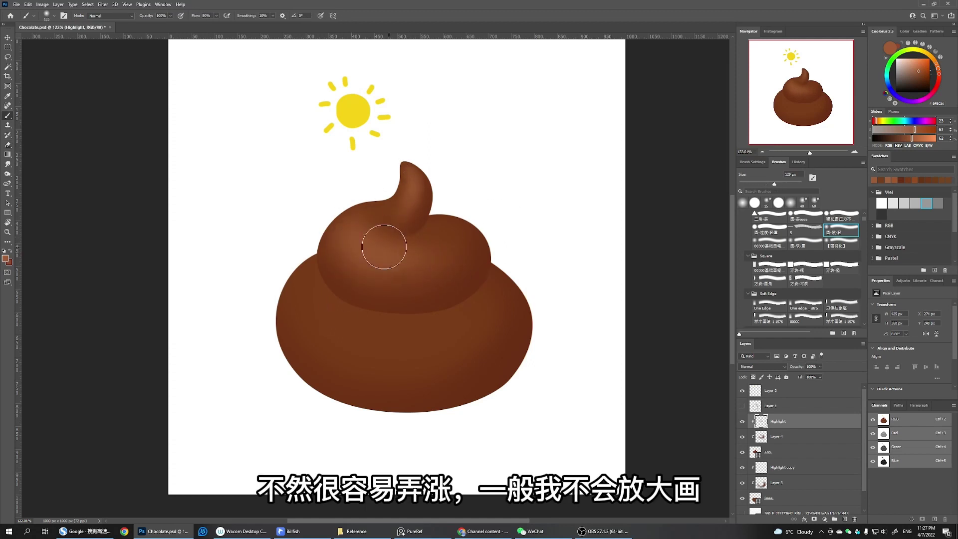
Brush a soft highlight across the bottom tier's upper-left area on the Highlight copy layer
key("bracketleft")
key("bracketleft")
left_click(451, 286, "ctrl")
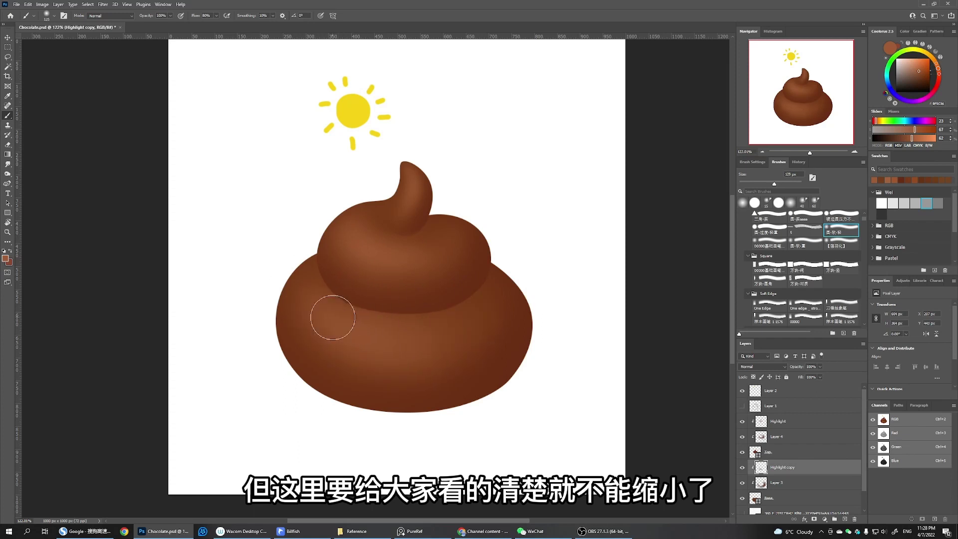
mouse_move(315, 300)
left_mouse_down()
mouse_move(337, 328)
mouse_move(412, 350)
left_mouse_up()
key("bracketleft")
key("bracketleft")
key("bracketleft")
key("bracketleft")
key("bracketleft")
key("bracketleft")
key("bracketleft")
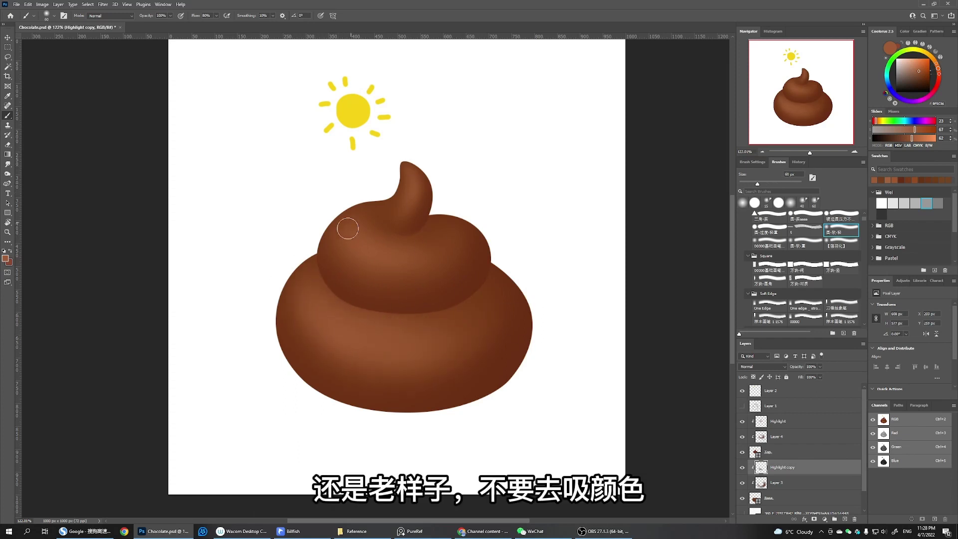
Build up the soft highlights with a 125 px brush and erase the parts that are too strong
key("bracketright")
key("bracketright")
key("bracketright")
key("bracketright")
key("bracketright")
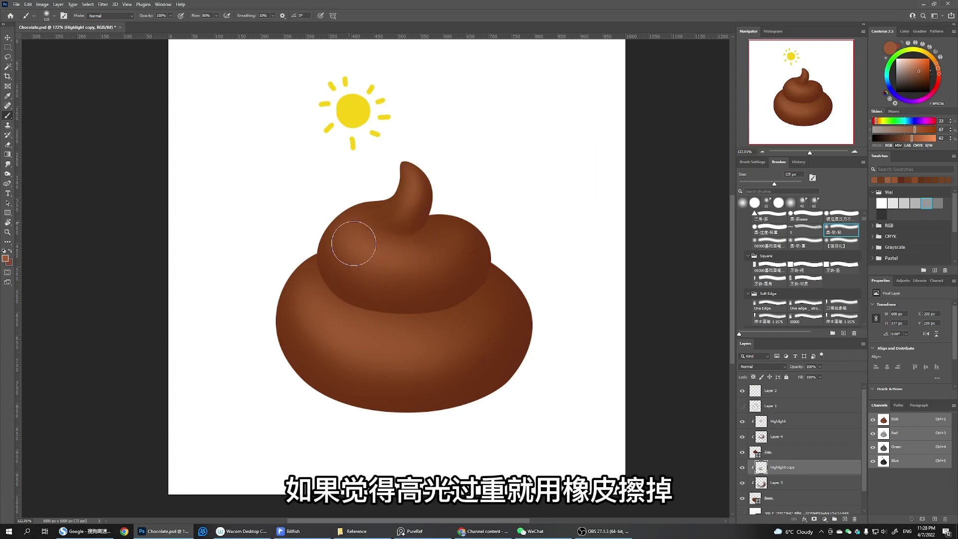
key("bracketleft")
key("e")
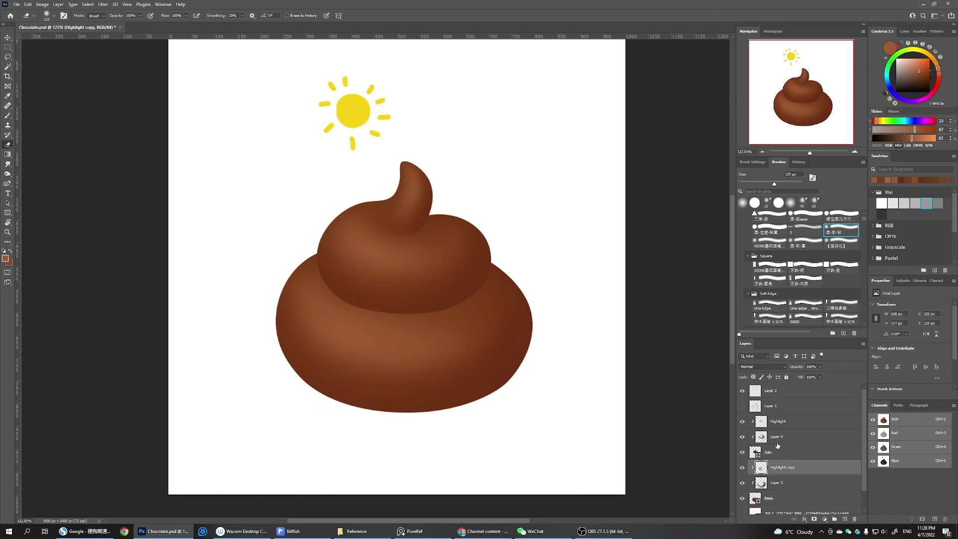
Add a new layer above Highlight and clip it to the upper tier for brighter highlights
scroll(861, 478, "down", 1)
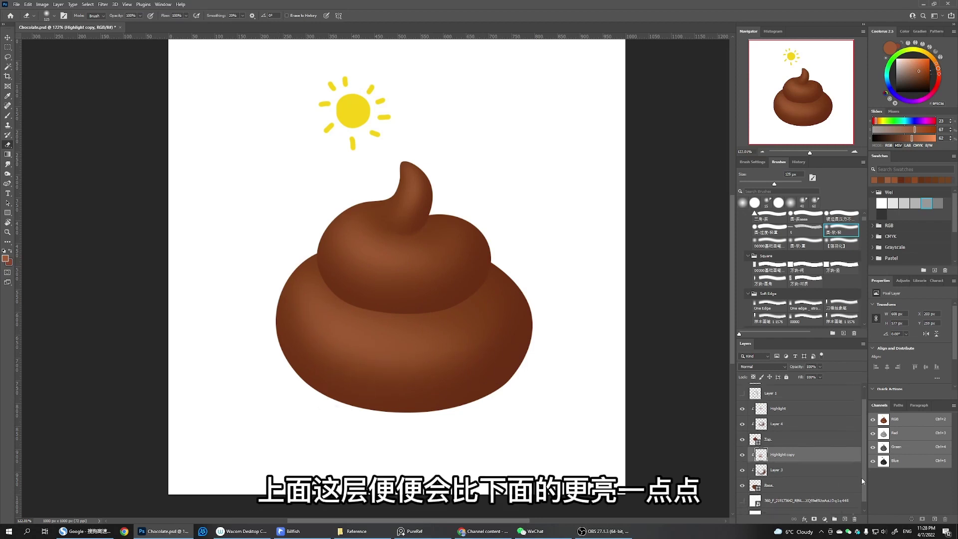
left_click(765, 410)
left_click(742, 405)
left_click(742, 406)
left_click(845, 519)
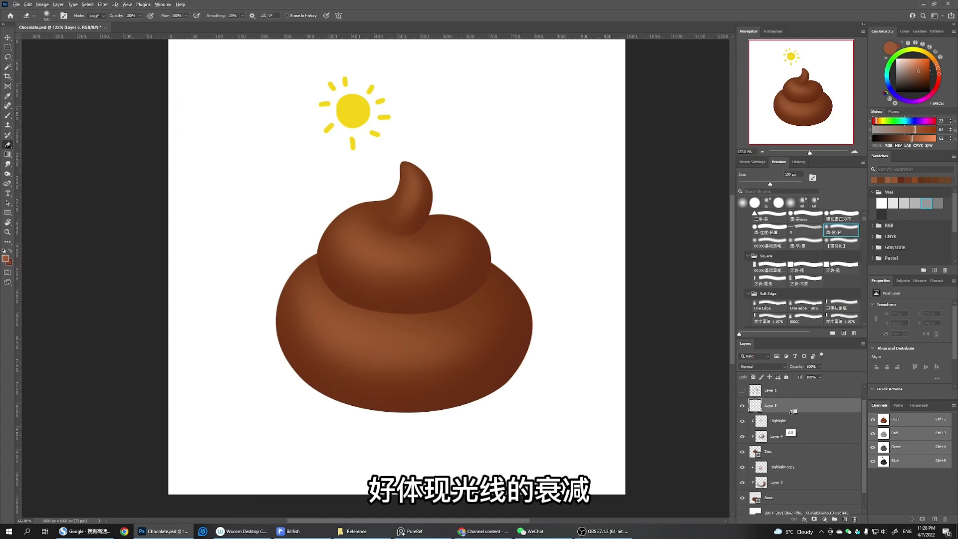
left_click(792, 412, "alt")
key("b")
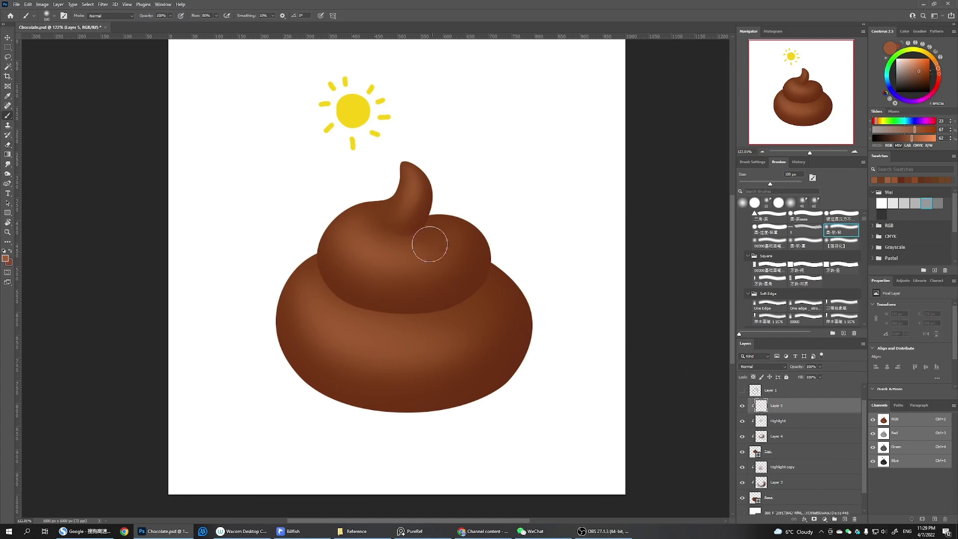
Sample the upper tier's brown, lighten it to a pale orange-brown, and brush a bright highlight on the tier's left shoulder
scroll(487, 121, "up", 1)
left_click(887, 73)
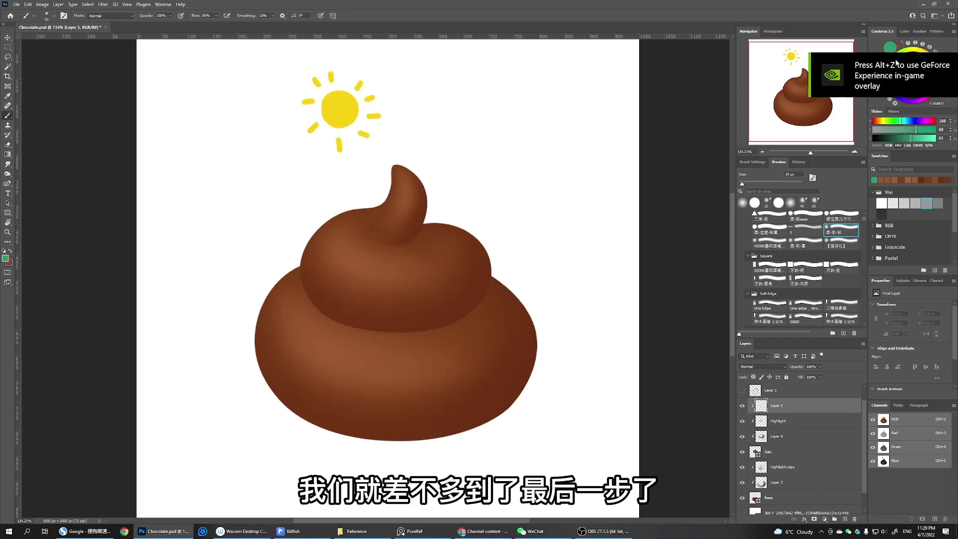
left_click(355, 262, "alt")
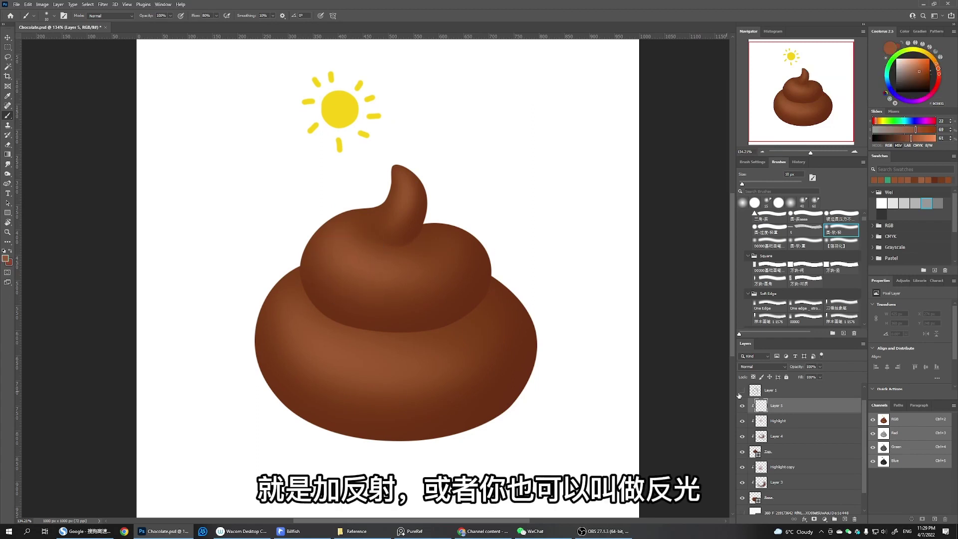
left_click(916, 65)
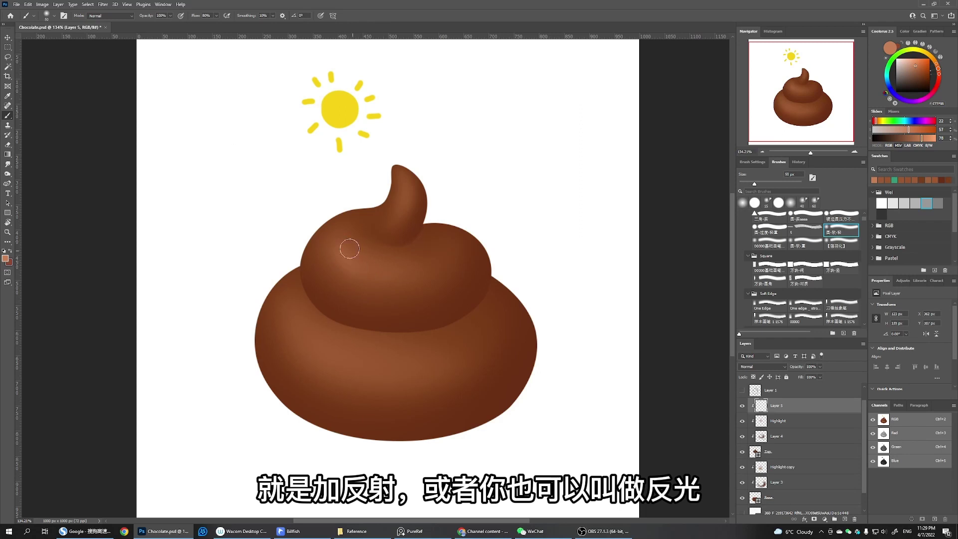
mouse_move(349, 249)
left_mouse_down()
mouse_move(356, 259)
mouse_move(332, 248)
left_mouse_up()
key("bracketright")
key("bracketright")
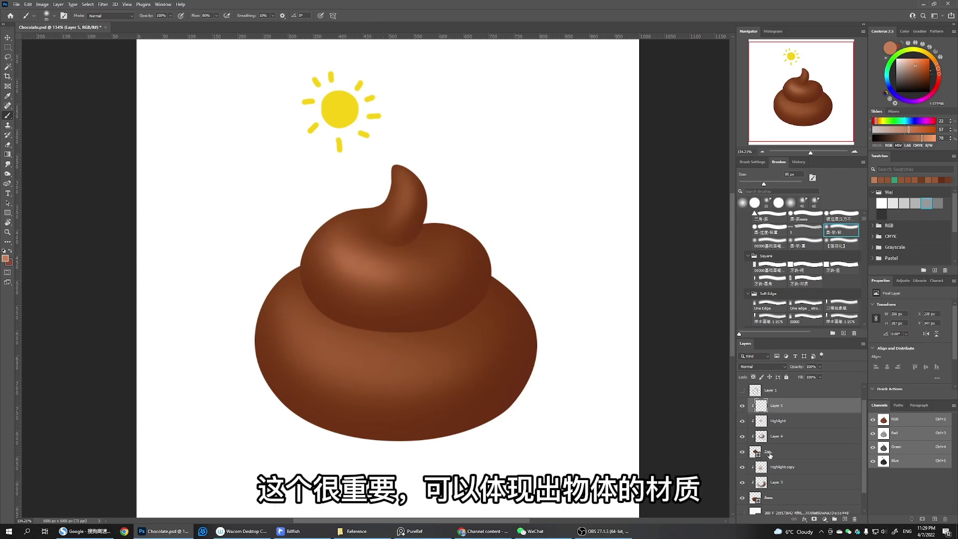
Mask Layer 5 to the swirl's silhouette and brush a bright highlight on the bottom tier's left side with a 150 px brush
left_click(814, 519)
left_click(756, 405)
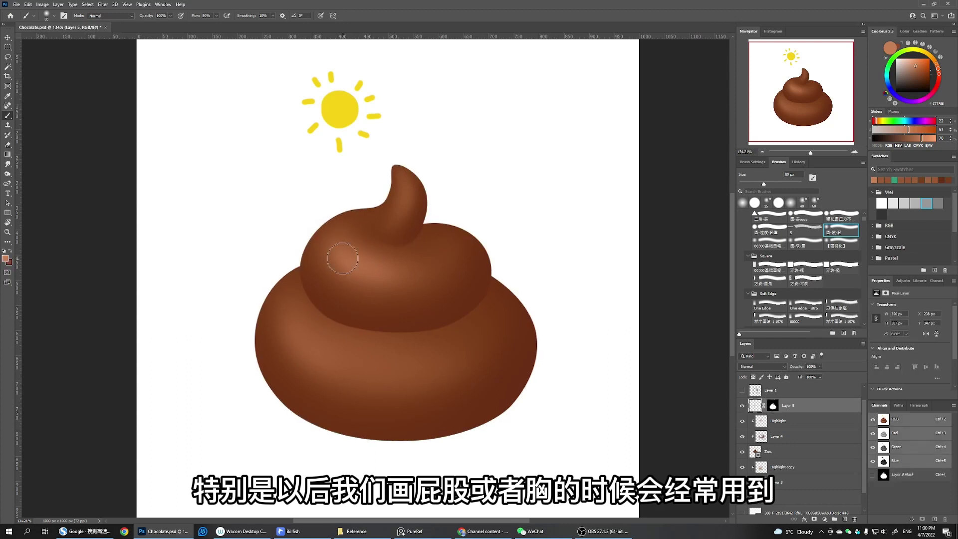
key("e")
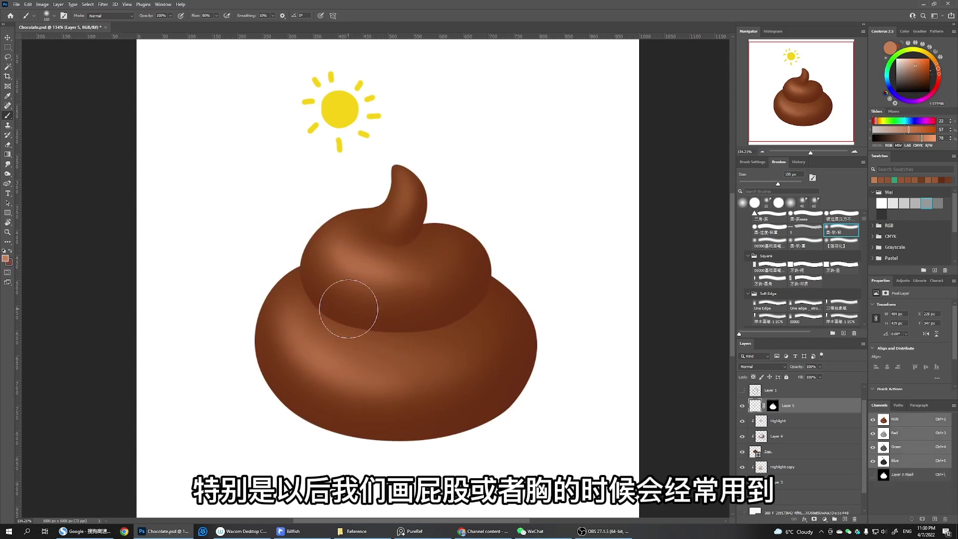
key("b")
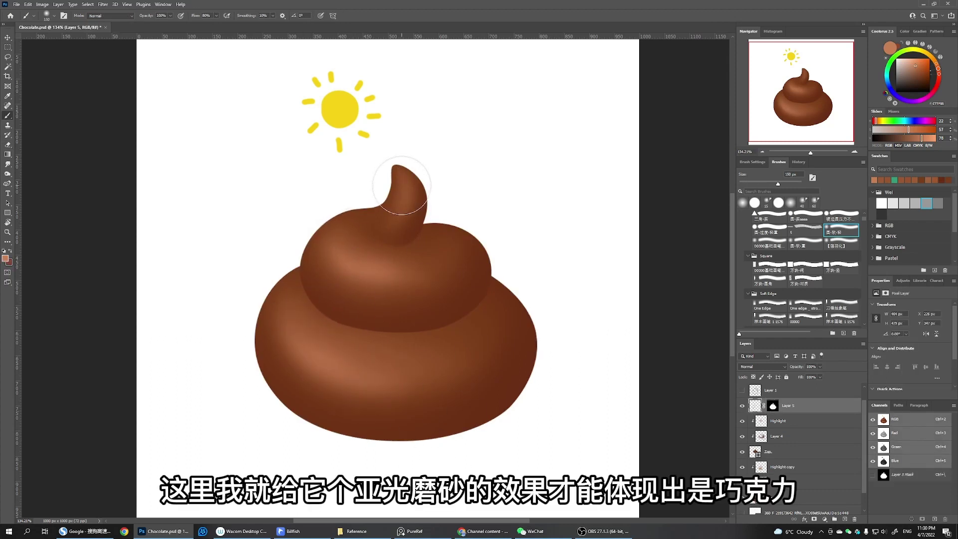
Brush a small bright highlight on the curled tip with a 35 px brush
key("bracketleft")
key("bracketleft")
key("bracketleft")
key("bracketleft")
key("bracketleft")
key("bracketleft")
key("bracketleft")
left_click_drag(396, 174, 409, 178)
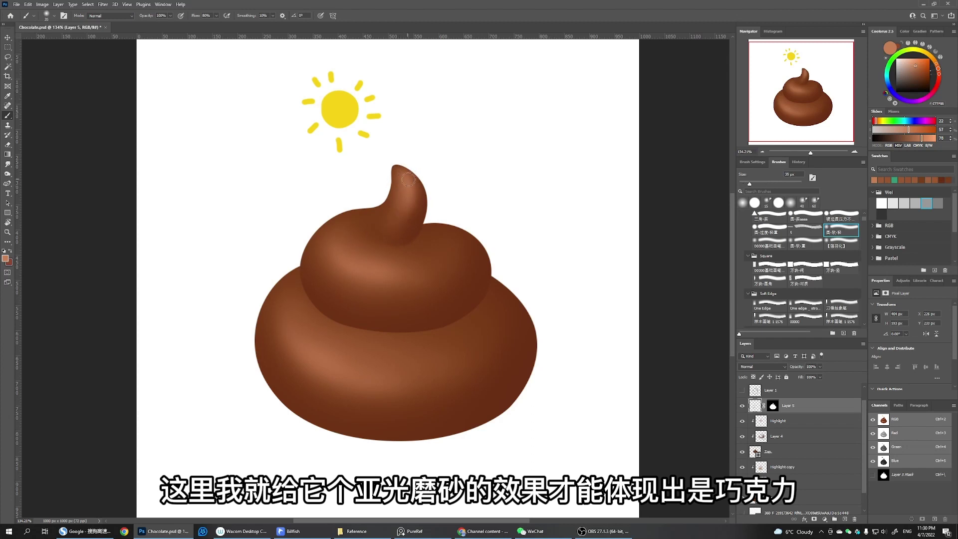
Refine the upper tier's bright highlight by erasing its upper edge and repainting it with a soft brush
key("e")
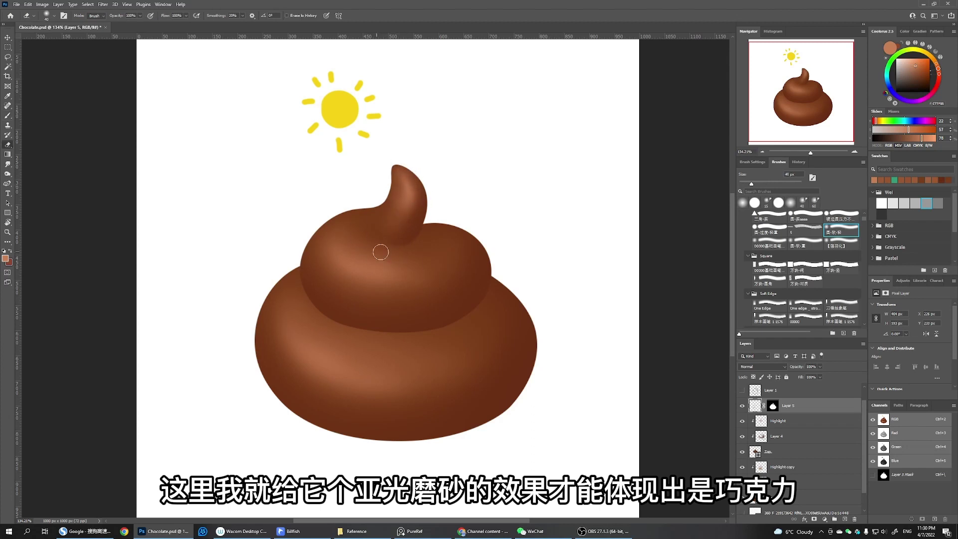
key("bracketright")
key("bracketright")
key("bracketright")
key("bracketright")
key("bracketright")
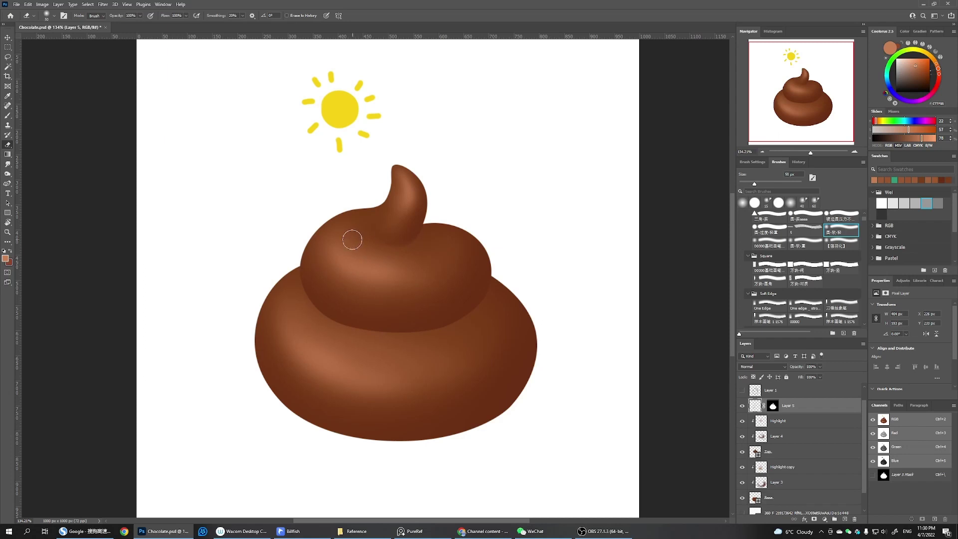
key("b")
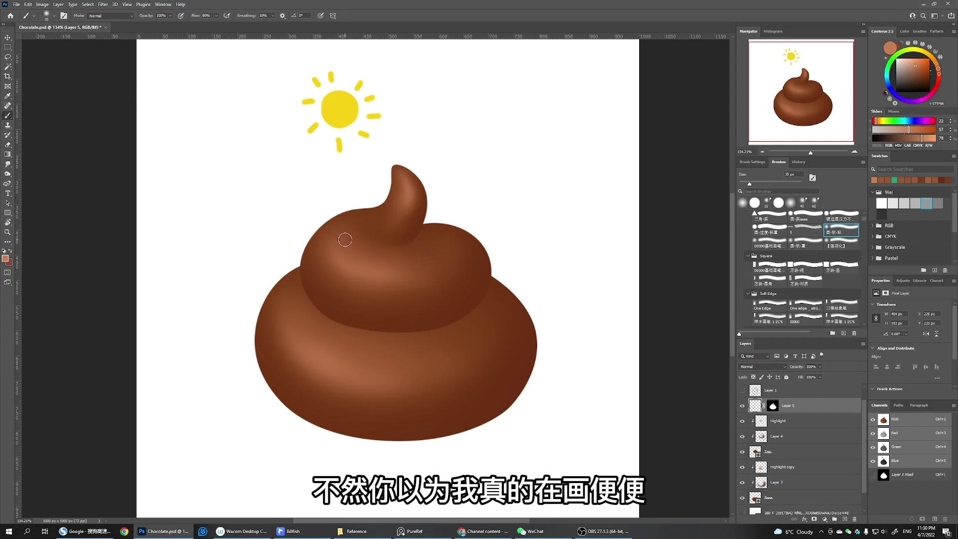
key("bracketright")
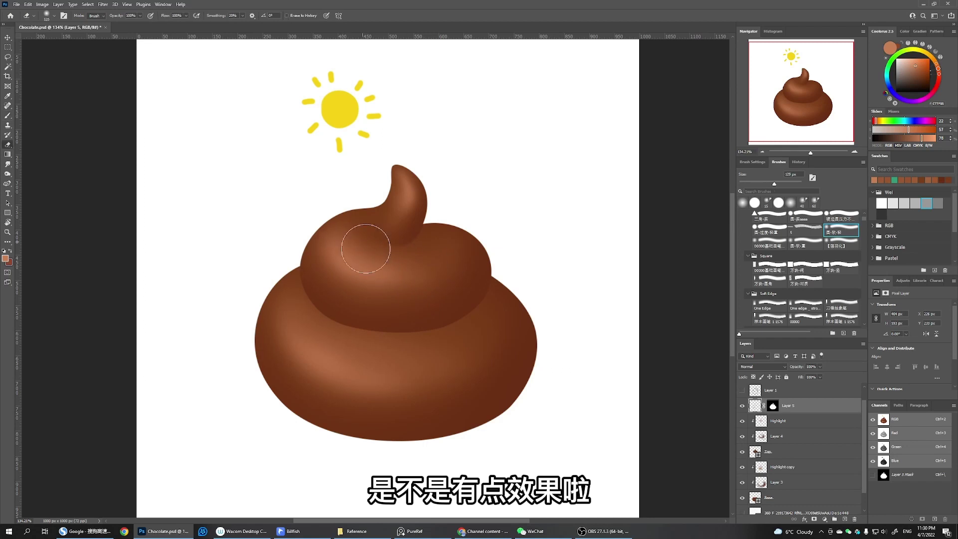
key("bracketright")
key("bracketleft")
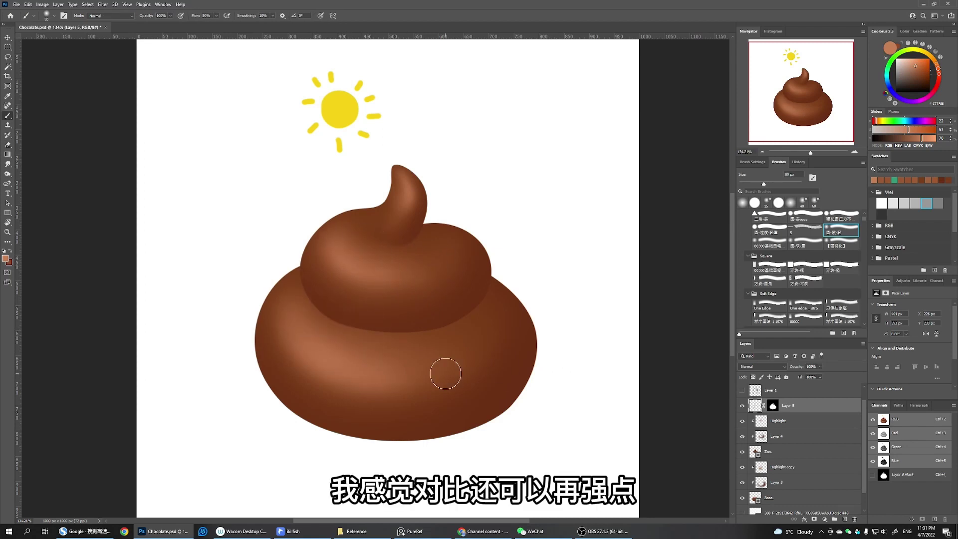
Set Layer 4's opacity to 100% and deepen the shading on the tiers' unlit lower-right side
left_click(743, 436)
left_click(743, 437)
left_click(784, 437)
left_click(820, 366)
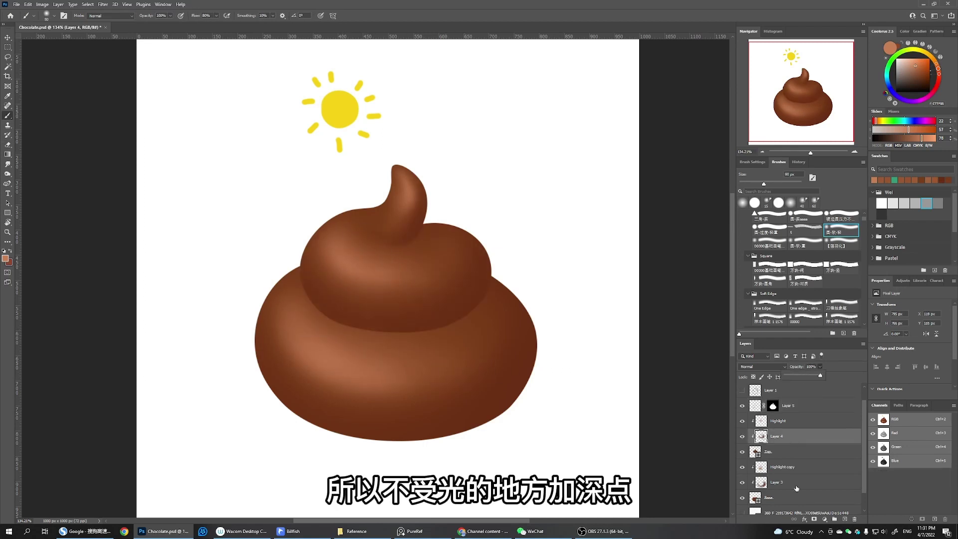
left_click_drag(808, 375, 831, 375)
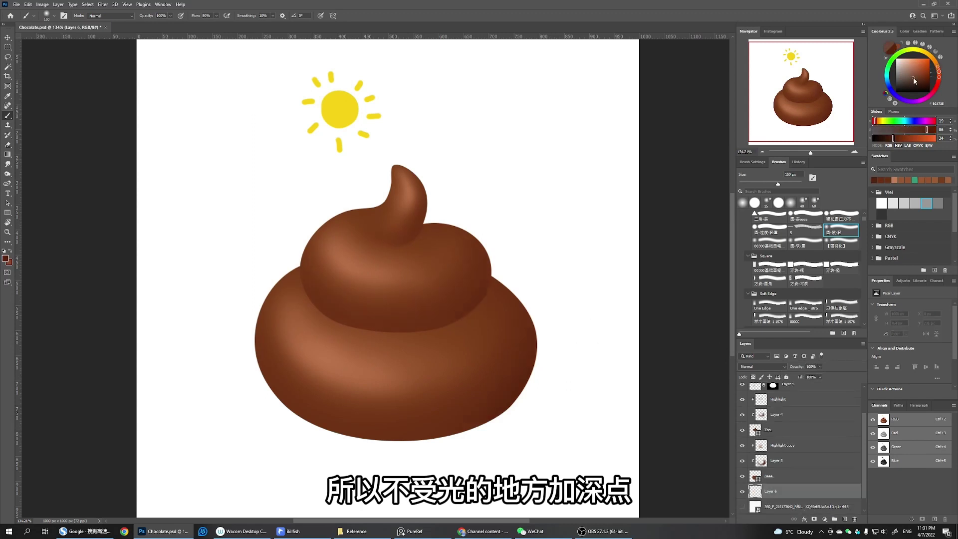
Brush a soft dark brown cast shadow on Layer 6 under the swirl, spreading toward its lower right
left_click(915, 84)
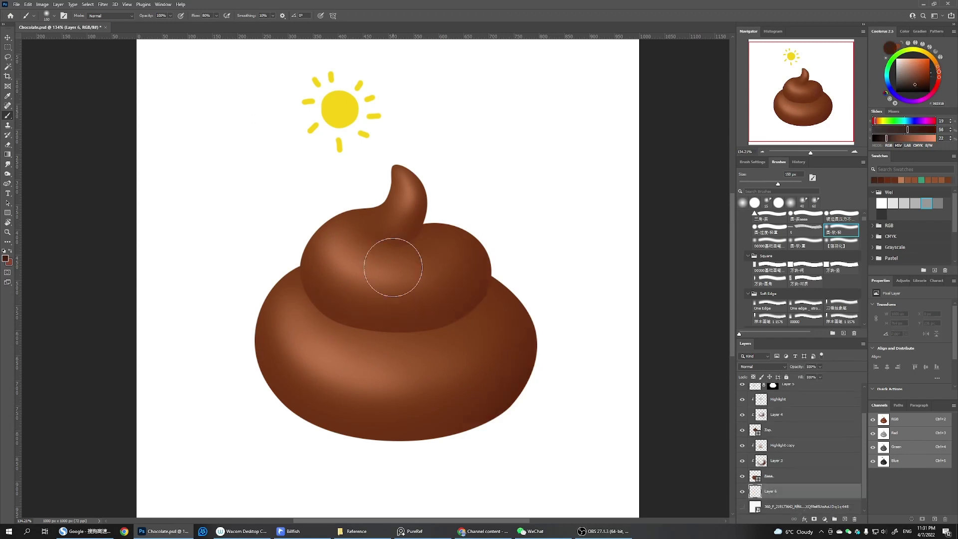
key("bracketright")
mouse_move(308, 389)
left_mouse_down()
mouse_move(448, 396)
mouse_move(469, 375)
mouse_move(406, 391)
left_mouse_up()
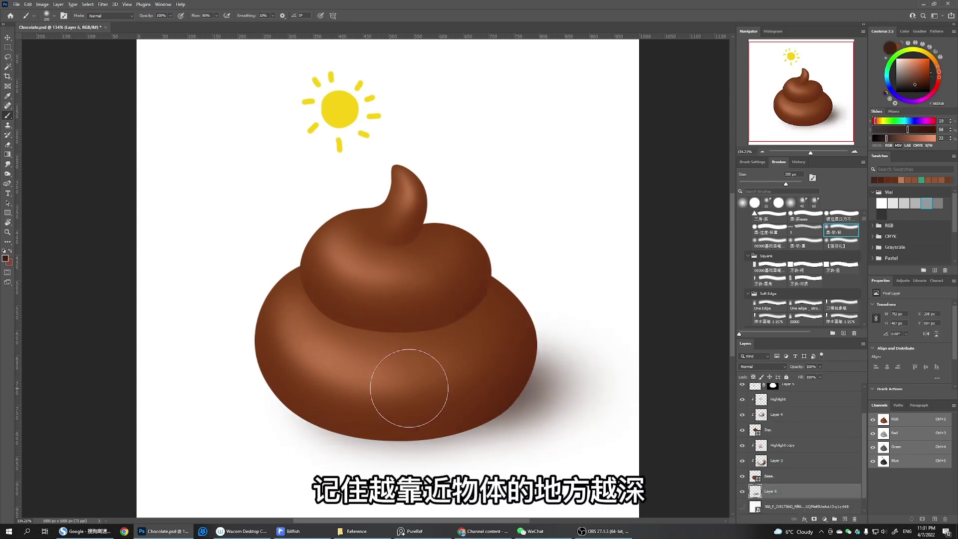
key("bracketright")
key("bracketright")
key("bracketright")
mouse_move(311, 381)
left_mouse_down()
mouse_move(524, 374)
mouse_move(547, 387)
left_mouse_up()
Deepen the cast shadow close against the swirl's lower-right base with a soft 175 px brush
key("bracketleft")
key("bracketleft")
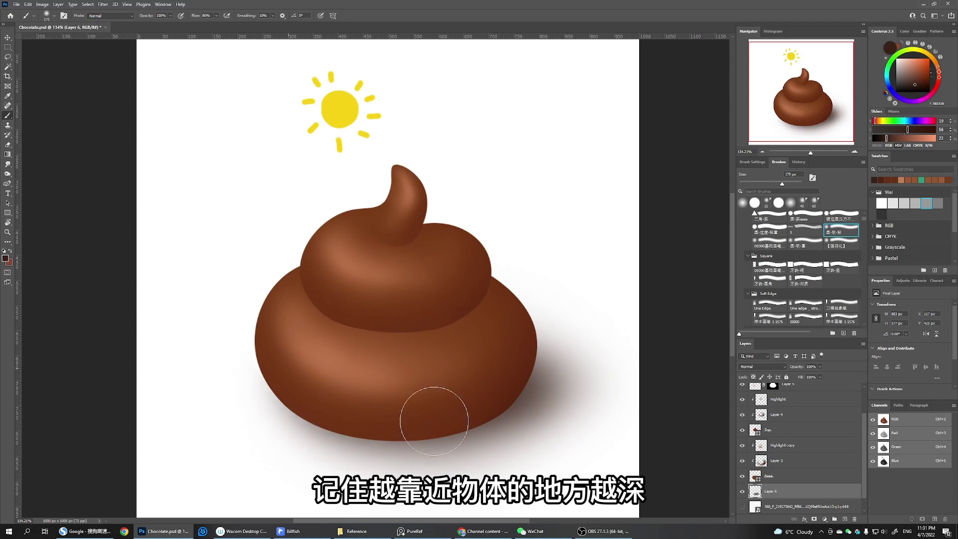
mouse_move(432, 411)
left_mouse_down()
mouse_move(542, 404)
mouse_move(508, 392)
mouse_move(550, 435)
left_mouse_up()
Soften the cast shadow's outer right and lower-left edges with a soft eraser, starting at 200 px
key("bracketright")
key("bracketright")
key("e")
left_click_drag(541, 323, 632, 400)
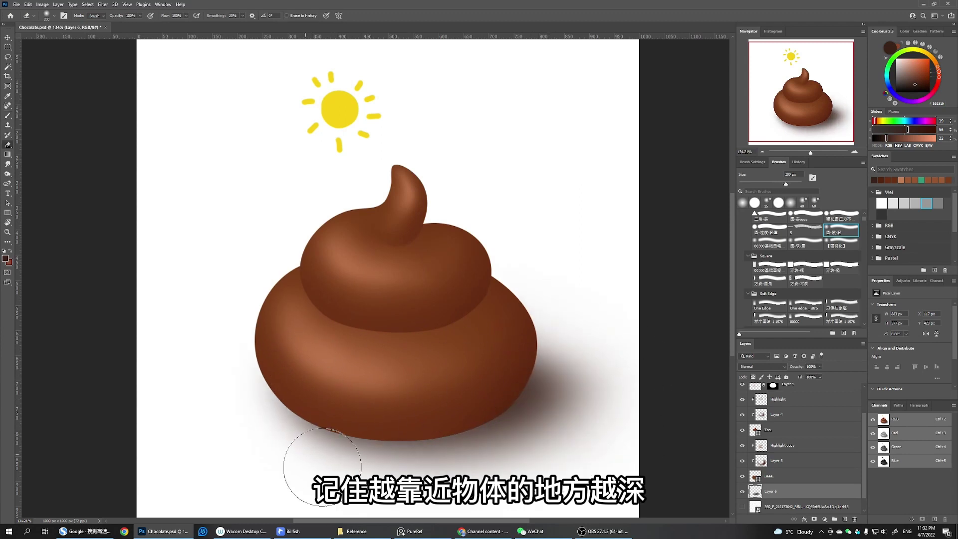
left_click_drag(321, 467, 292, 463)
key("bracketright")
key("bracketright")
key("bracketright")
key("bracketright")
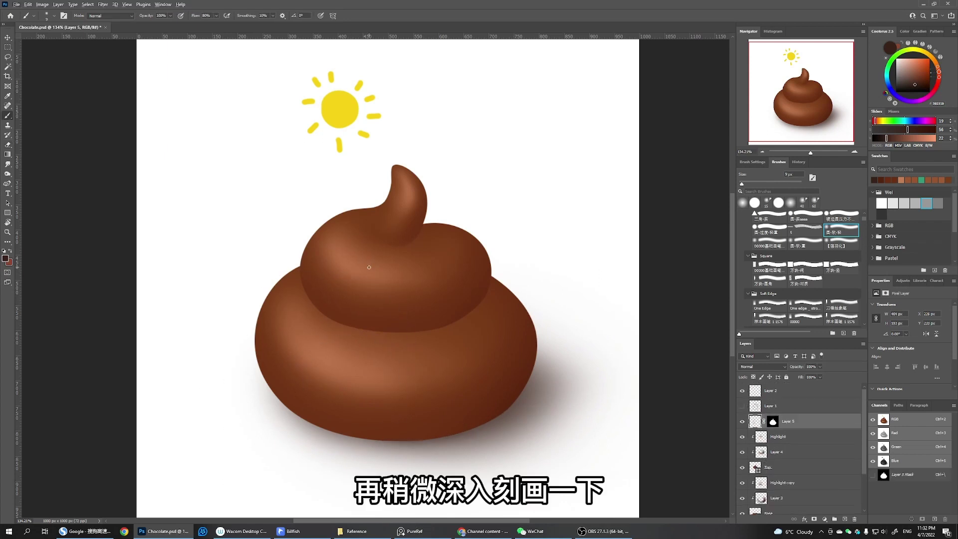
Pick a light orange-brown and brush small bright highlights onto the tiers' lit left sides on Layer 5
left_click(916, 69)
left_click(914, 65)
key("bracketright")
key("bracketright")
key("bracketright")
key("bracketright")
key("bracketright")
key("bracketright")
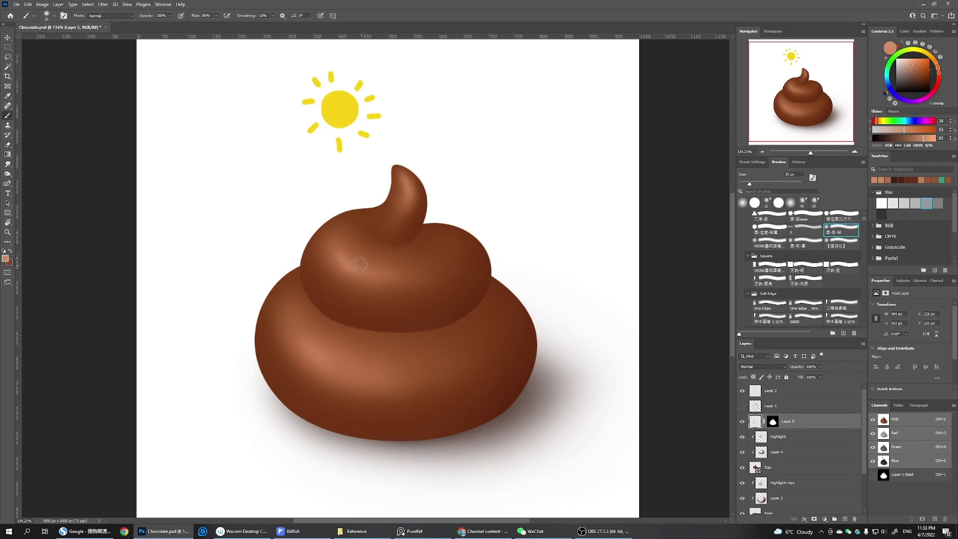
key("bracketright")
key("bracketright")
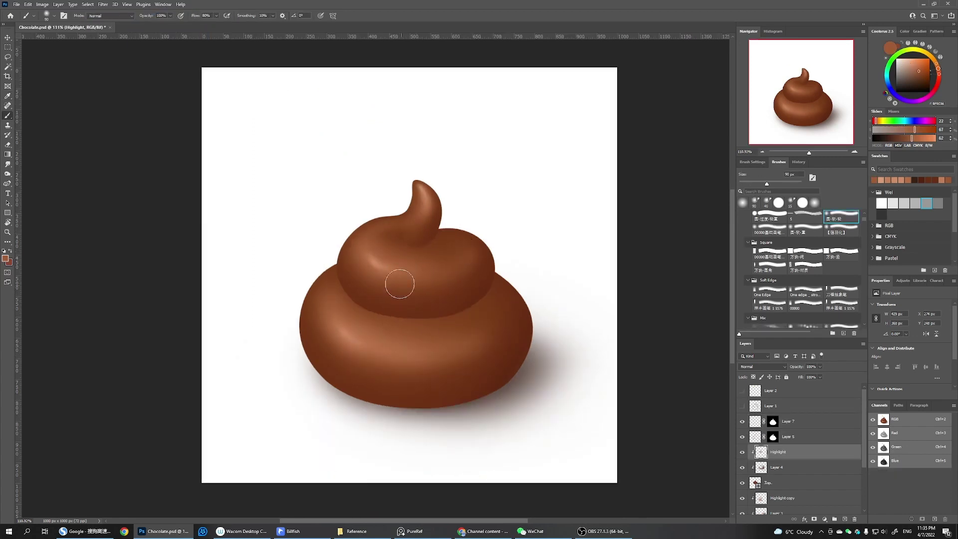
Broaden the bottom tier's soft highlight on the Highlight copy layer with a soft 150 px brush
key("bracketright")
key("bracketright")
key("bracketright")
left_click(349, 297, "ctrl")
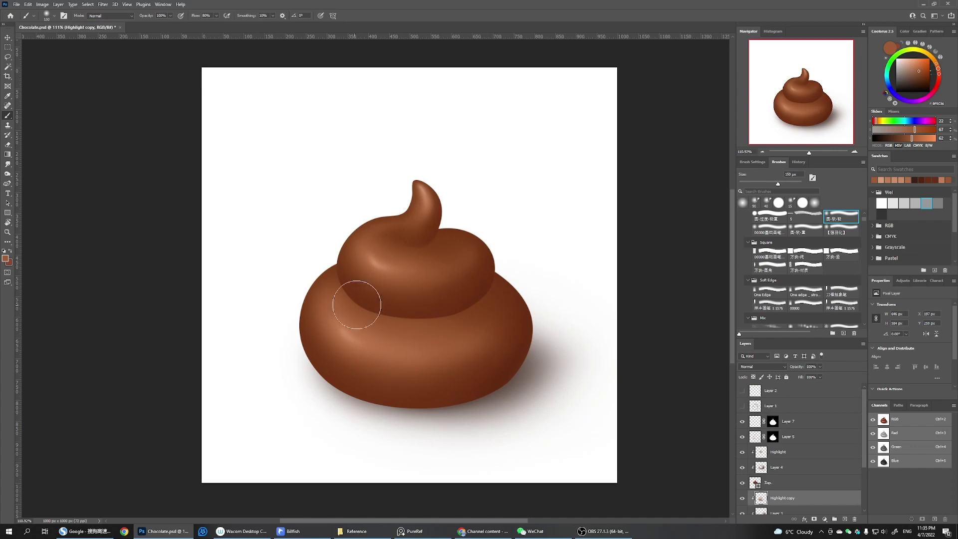
Rename the two masked layers Highlight2 and Environment, and brush soft white reflected light along the swirl's left edges on Environment
left_click(790, 439)
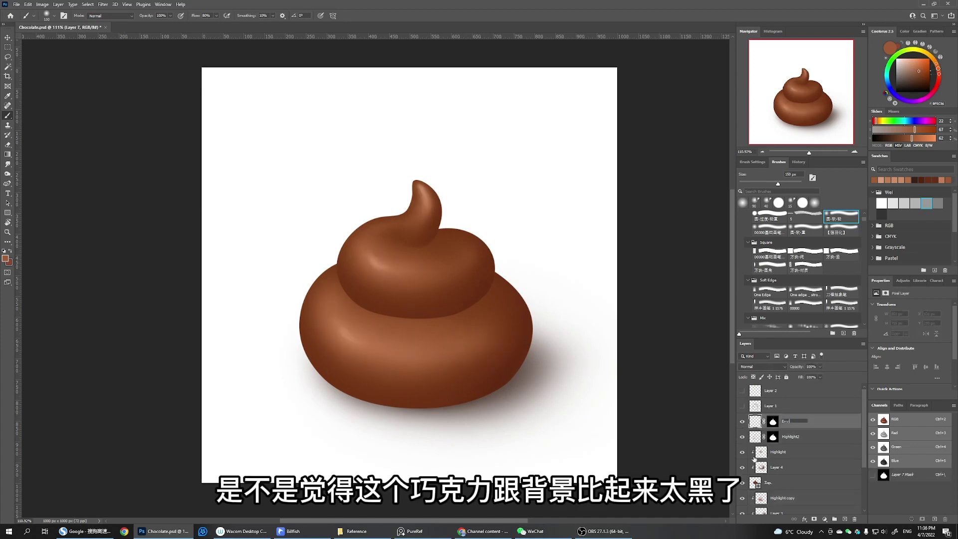
key("Return")
left_click(608, 193, "alt")
left_click_drag(309, 267, 330, 407)
left_click_drag(301, 310, 332, 416)
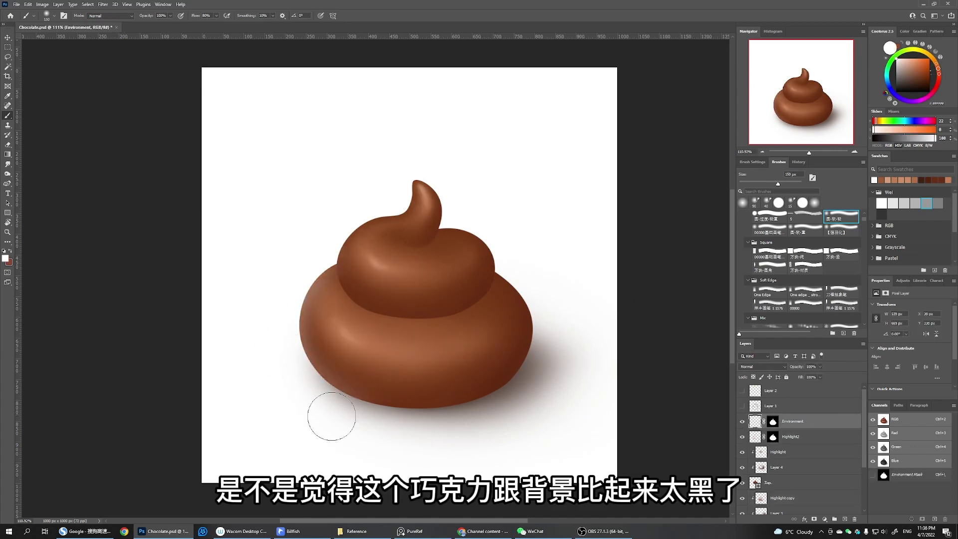
left_click_drag(328, 247, 376, 208)
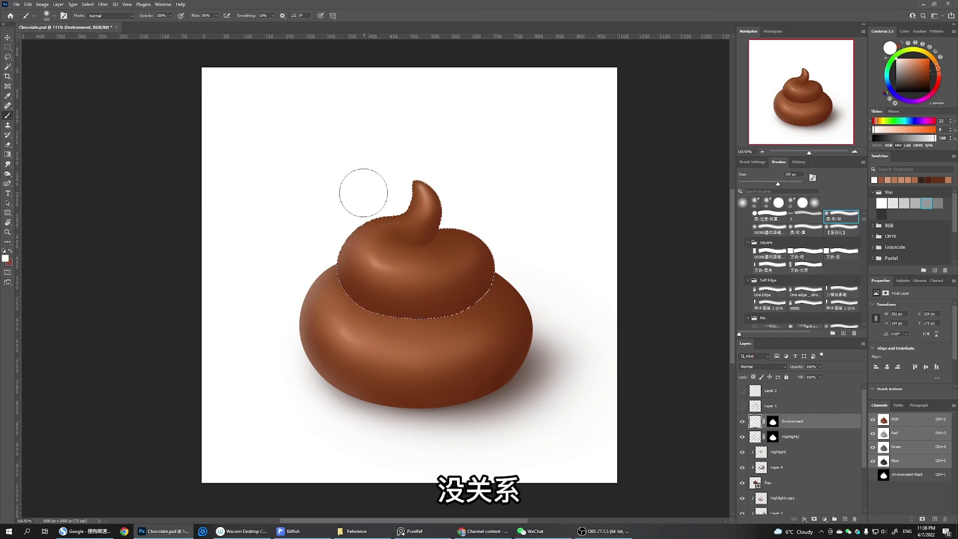
Brush faint white reflected light along the upper tier's unlit right edge within that tier's selection, erasing the excess
key("bracketleft")
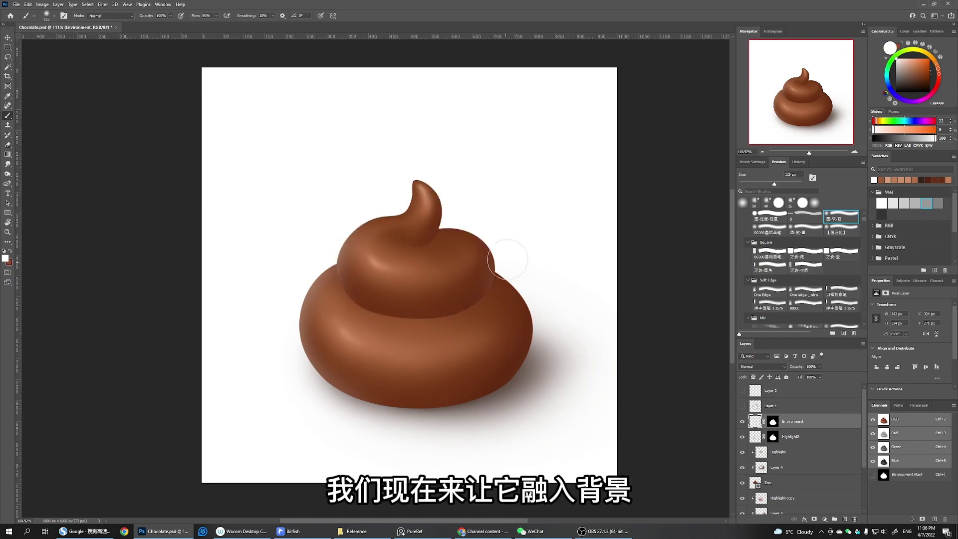
key("bracketleft")
key("bracketleft")
key("bracketleft")
key("bracketright")
key("bracketright")
key("e")
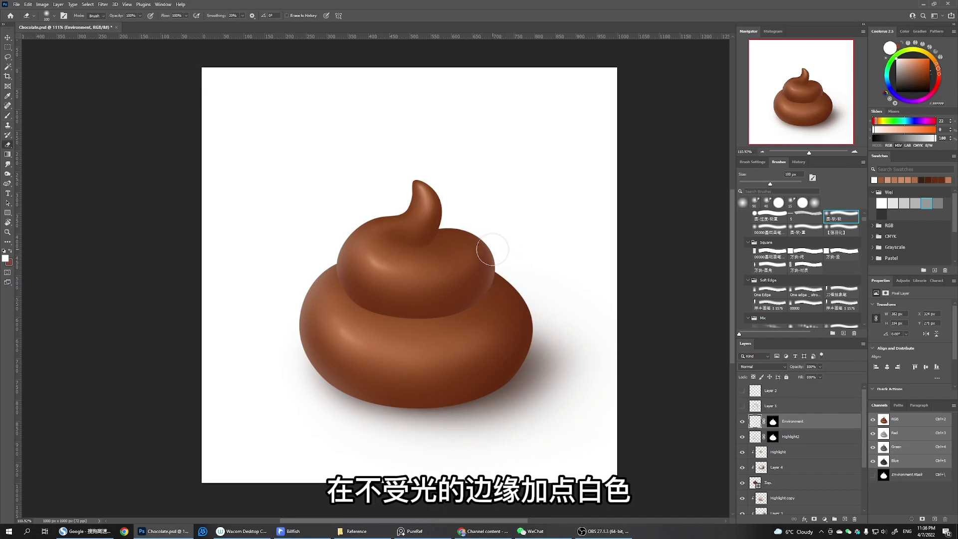
key("b")
scroll(778, 464, "down", 1)
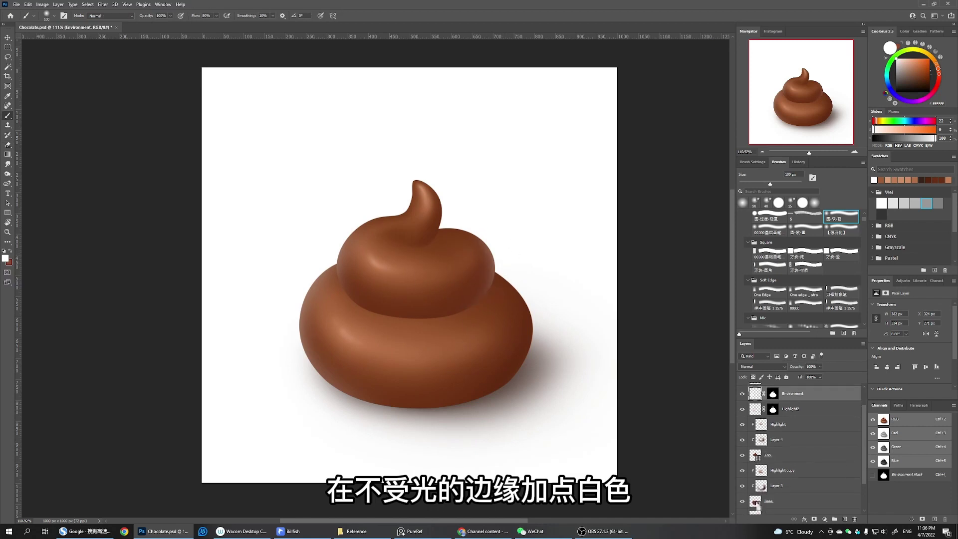
left_click(759, 454, "ctrl")
key("ctrl+d")
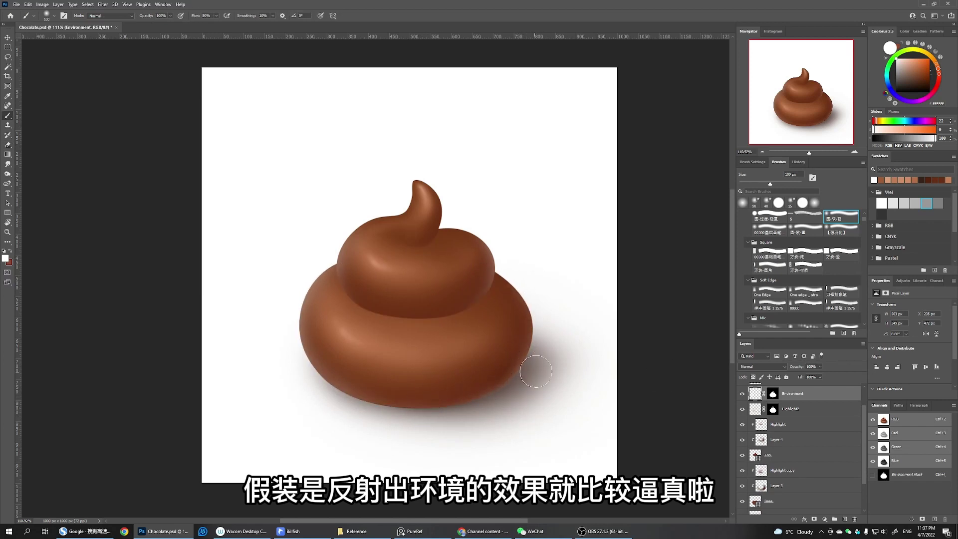
Brush faint white reflected light along the bottom tier's outer edges with a soft 125 px brush
key("bracketright")
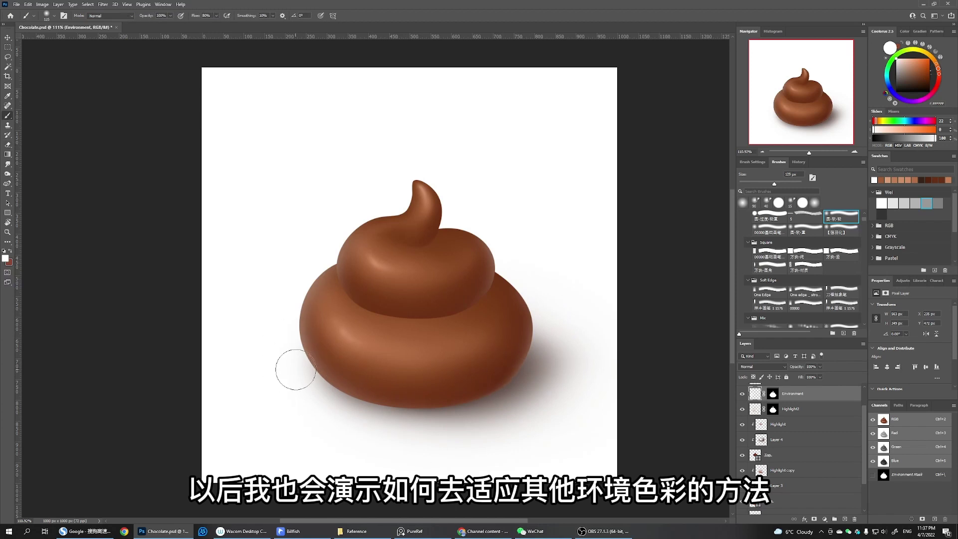
key("bracketleft")
key("bracketleft")
key("bracketleft")
Fade the right side of the cast shadow on the Shadow layer with a soft 300 px eraser
left_click(771, 513)
key("ctrl+comma")
key("ctrl+comma")
key("e")
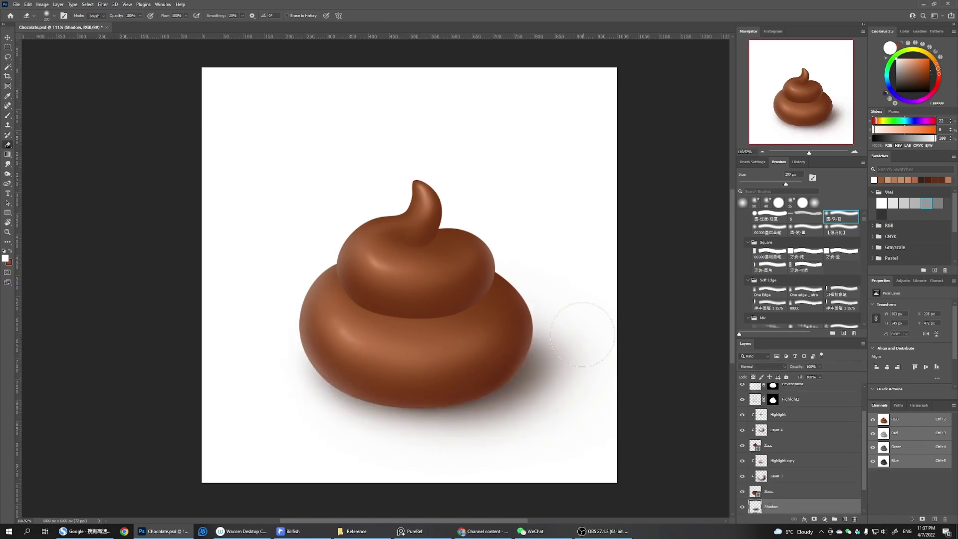
key("m")
key("e")
key("bracketright")
key("bracketright")
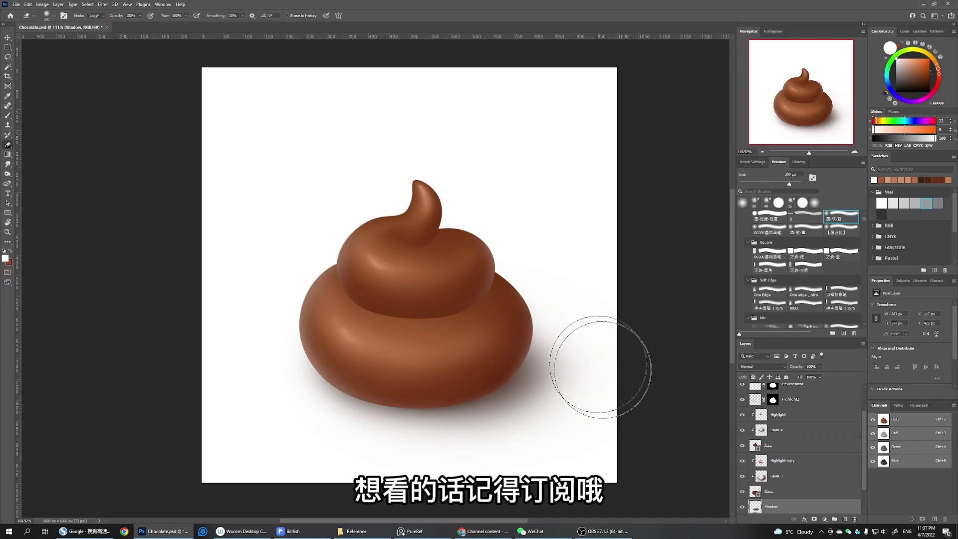
Lock the Shadow layer's transparent pixels and tint the shadow with brown sampled from the swirl, using a 200 px brush
key("b")
left_click(501, 327, "alt")
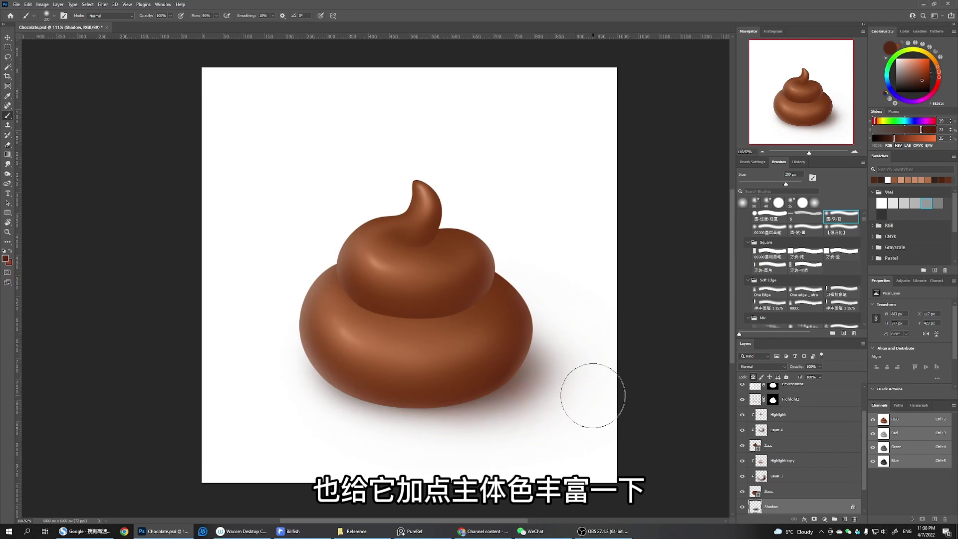
key("m")
Check the Environment layer's effect, and brush brighter peach highlights onto both tiers' left sides on Highlight2 with a small soft brush
scroll(749, 425, "up", 3)
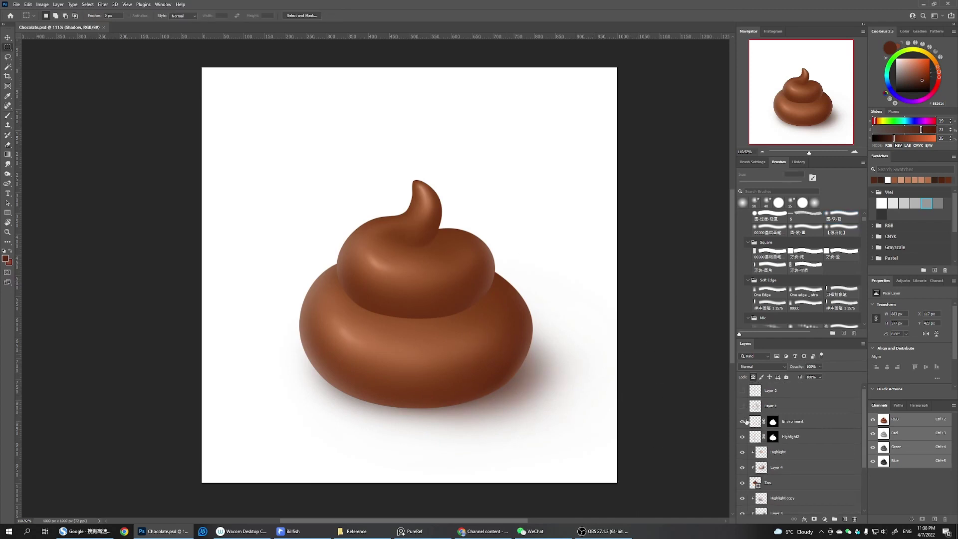
left_click(743, 421)
left_click(743, 422)
left_click(791, 437)
key("b")
left_click(378, 265, "alt")
left_click(910, 61)
key("bracketleft")
key("bracketleft")
key("bracketleft")
key("bracketleft")
key("bracketleft")
key("bracketleft")
key("bracketleft")
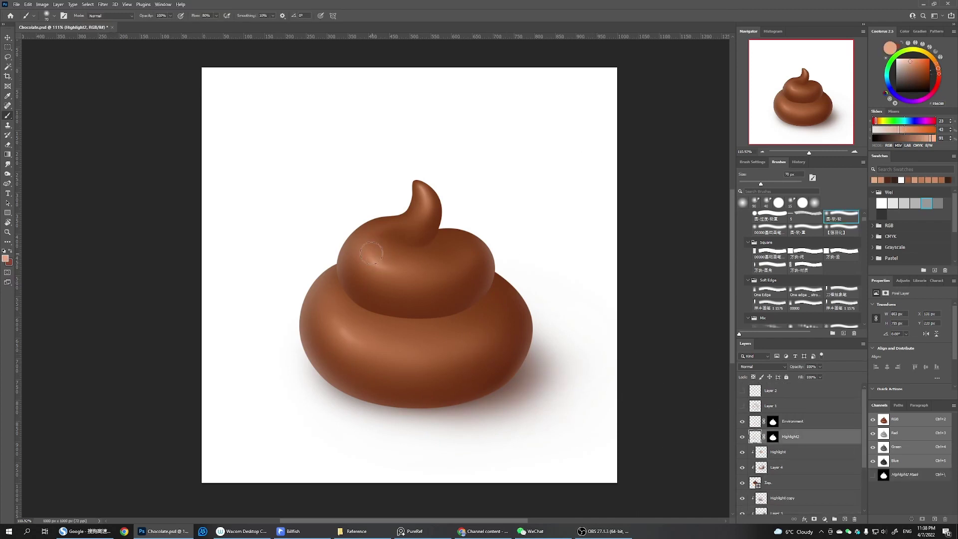
key("bracketleft")
key("bracketleft")
key("bracketleft")
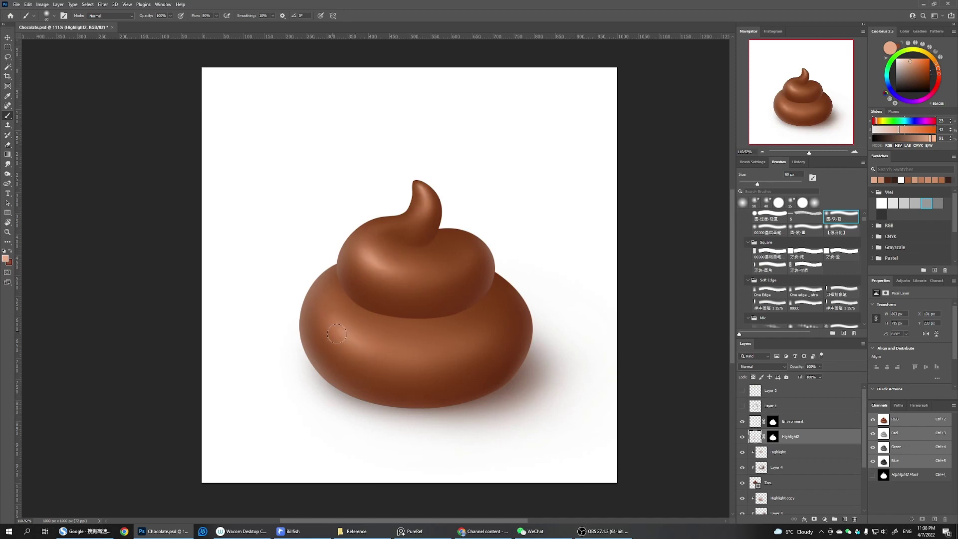
key("e")
Group all the swirl's layers from Environment down to the base layer as Chocolate
left_click(811, 422)
scroll(806, 449, "down", 5)
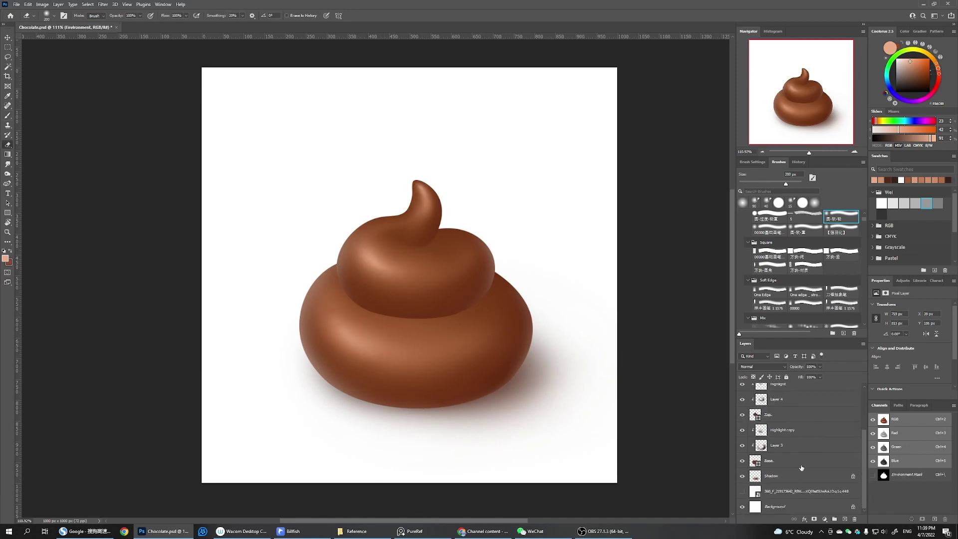
left_click(802, 464, "shift")
key("ctrl+g")
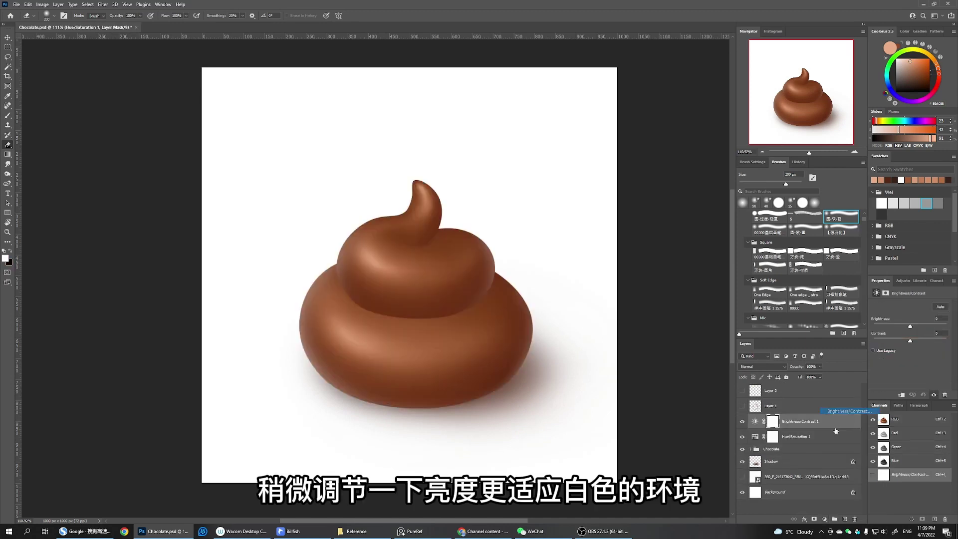
Clip the Brightness/Contrast and Hue/Saturation adjustments to the Chocolate group and raise the brightness slightly
left_click(770, 426)
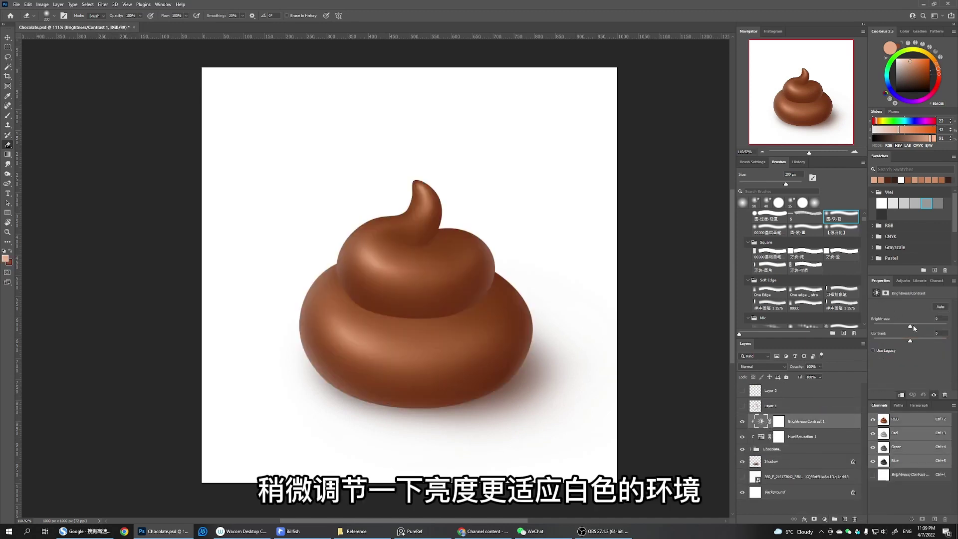
left_click_drag(914, 327, 915, 328)
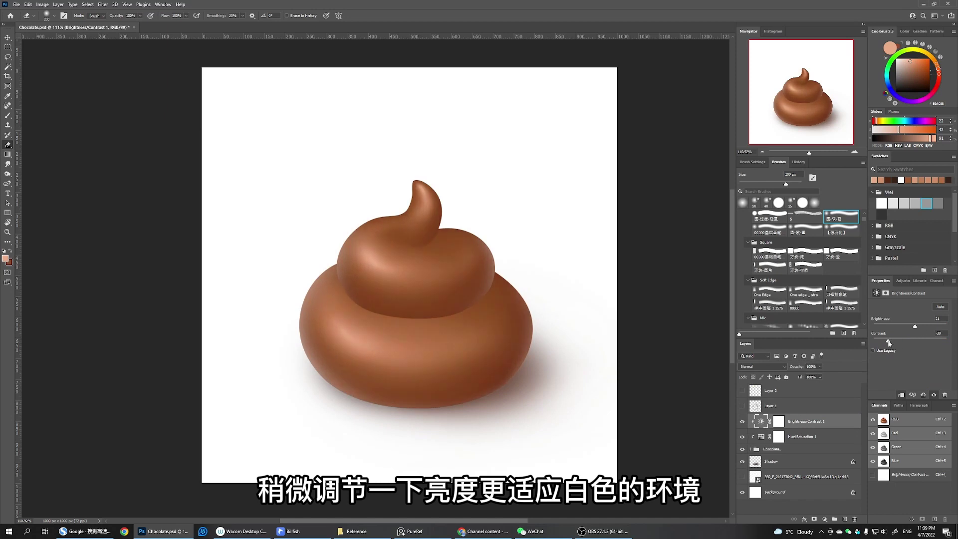
left_click_drag(911, 341, 914, 342)
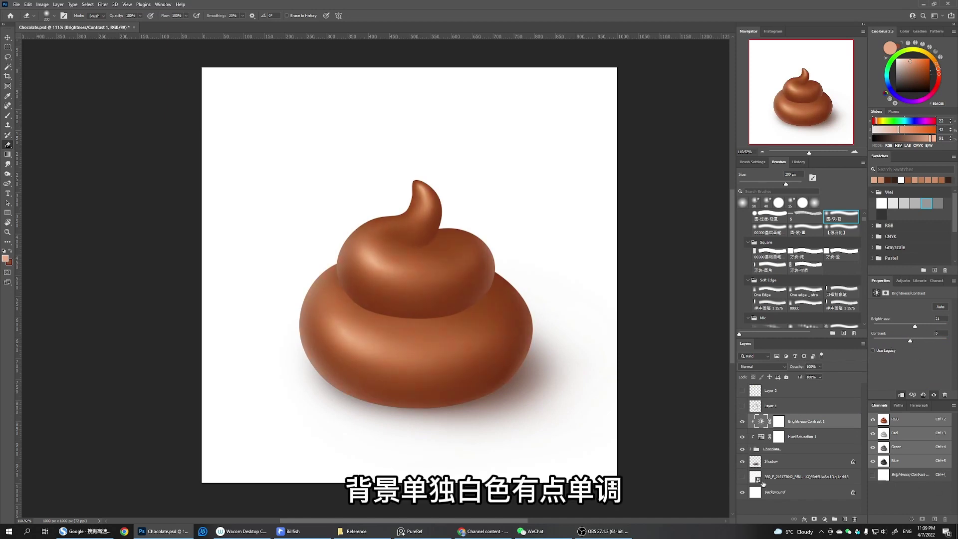
Add a new layer above the Background and fill it with a vertical black-to-transparent gradient starting at the canvas top
left_click(776, 493)
left_click(845, 520)
key("g")
left_click_drag(884, 86, 882, 95)
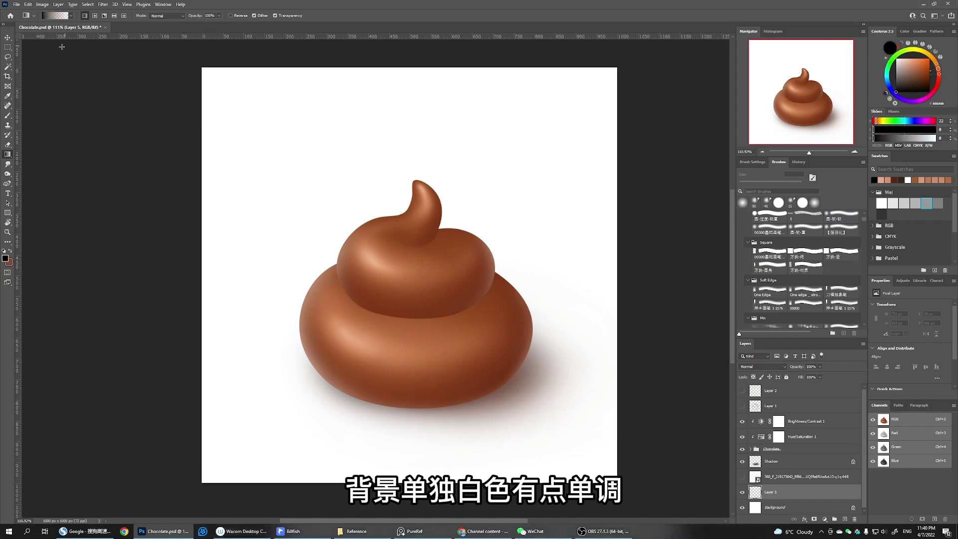
left_click_drag(389, 65, 415, 282)
scroll(414, 229, "down", 5)
key("ctrl+z")
key("ctrl+shift+z")
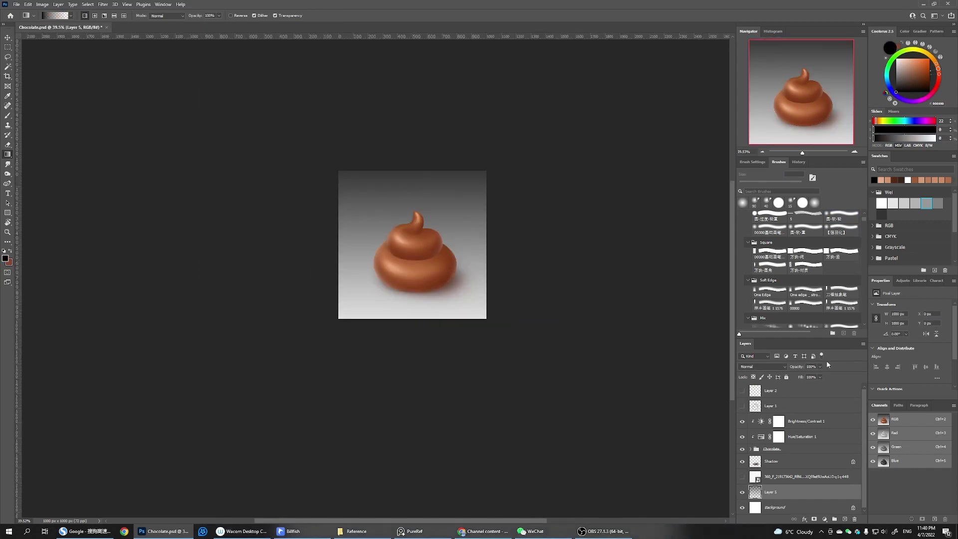
Lower the gradient layer's opacity to a light grey and move the gradient up about 124 px
left_click_drag(820, 366, 798, 378)
scroll(439, 265, "up", 5)
key("v")
left_click_drag(465, 233, 470, 232)
key("ctrl+z")
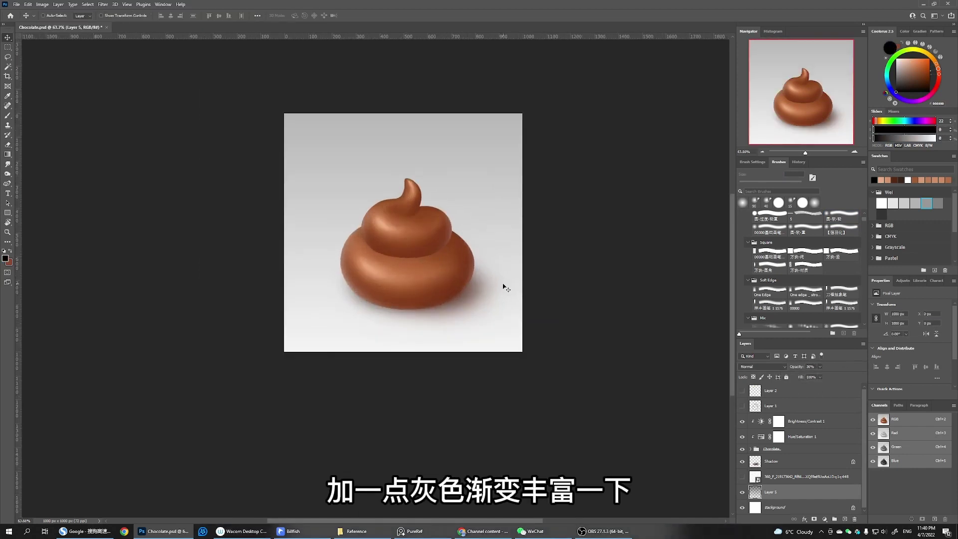
left_click_drag(504, 284, 505, 255)
Blend the gradient's hard lower edge into the white background with a soft 600 px eraser
key("e")
key("bracketright")
key("bracketright")
key("bracketright")
key("bracketright")
key("bracketright")
left_click_drag(225, 338, 331, 324)
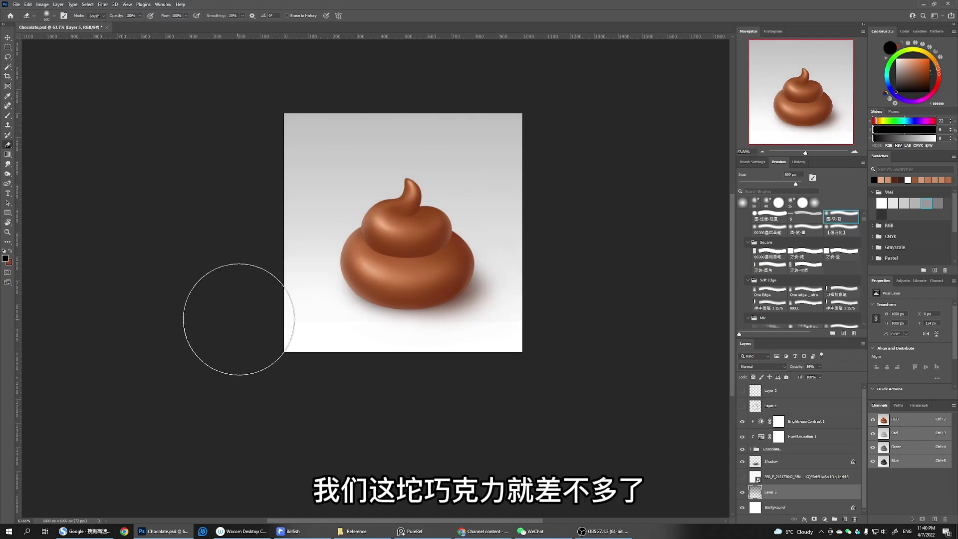
left_click_drag(239, 319, 513, 315)
scroll(558, 249, "down", 2)
scroll(573, 238, "up", 3)
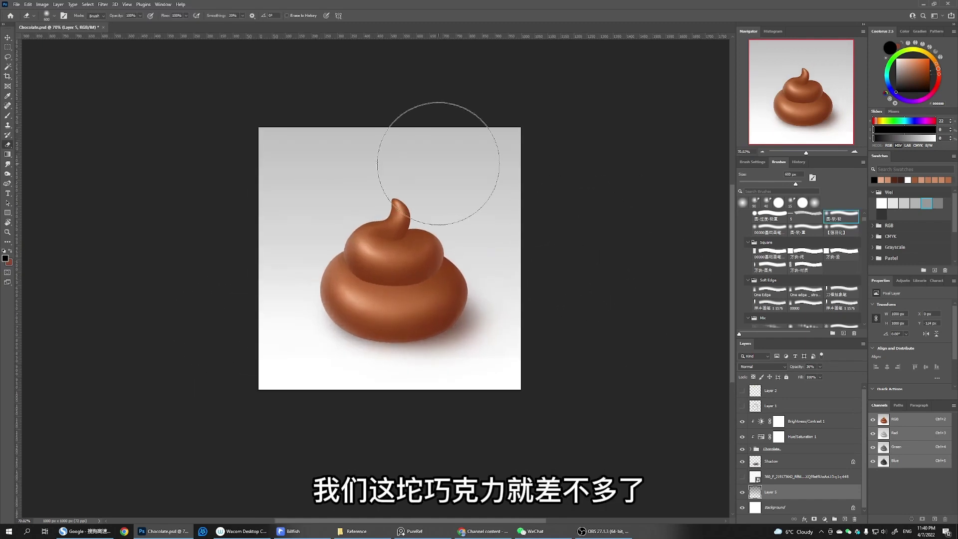
scroll(463, 218, "up", 4)
scroll(463, 218, "down", 2)
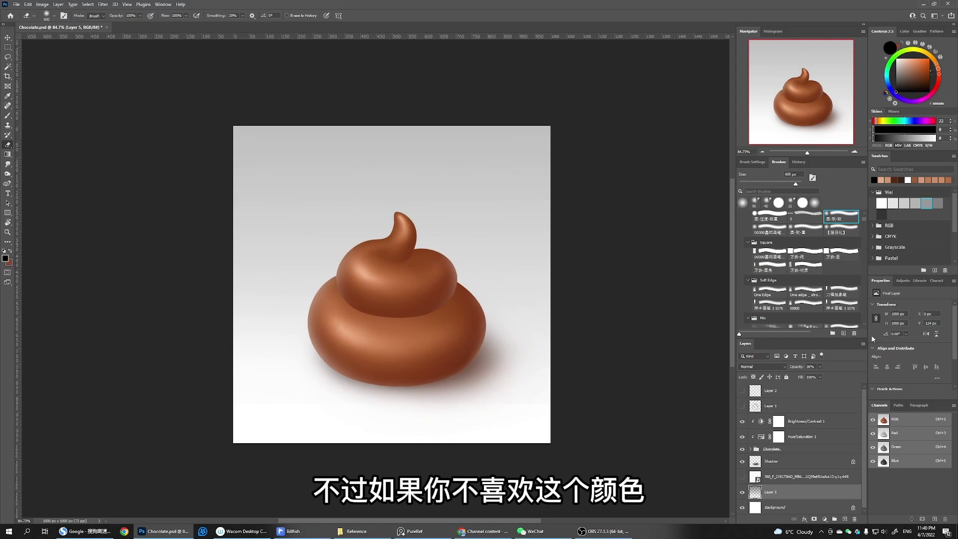
Move the Hue/Saturation adjustment above Brightness/Contrast and try recolouring the chocolate green with Colorize
left_click(801, 436)
left_click_drag(801, 437, 815, 424)
left_click(764, 422)
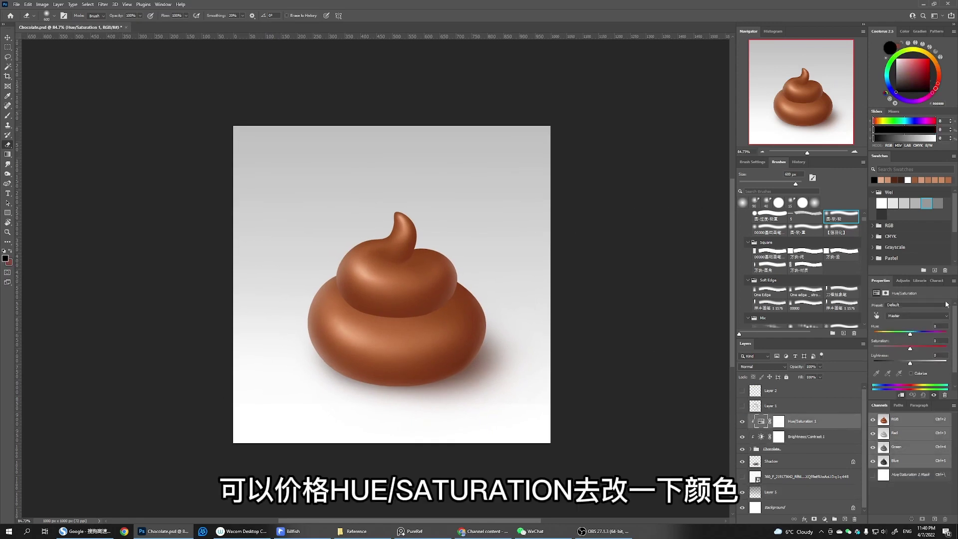
left_click(913, 373)
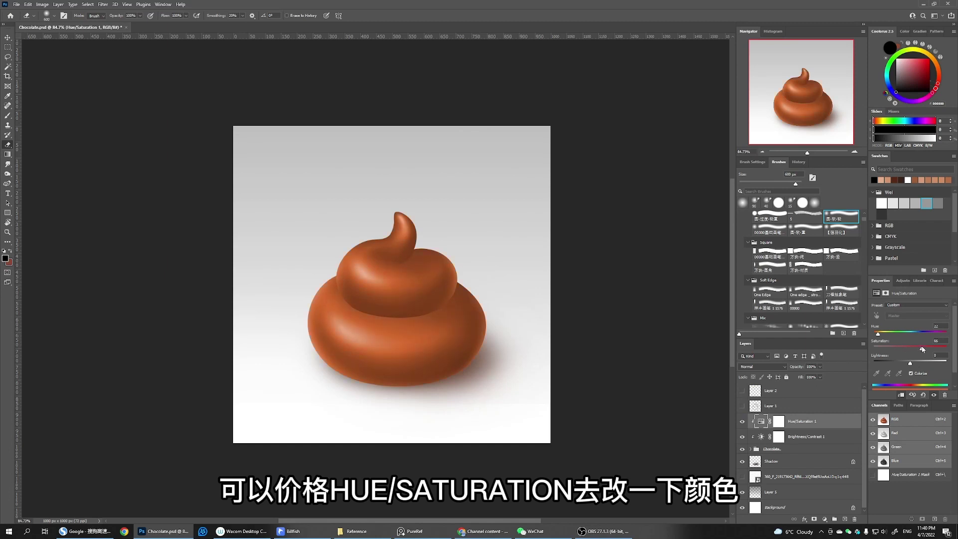
left_click_drag(877, 333, 903, 333)
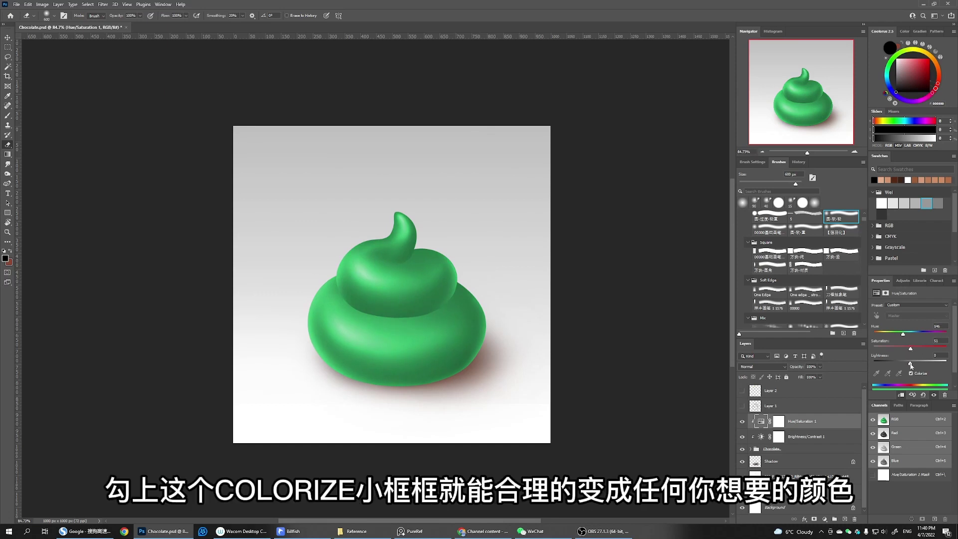
left_click_drag(910, 366, 935, 340)
Delete the Hue/Saturation adjustment and hide the Brightness/Contrast adjustment and the Highlight2 layer
key("Delete")
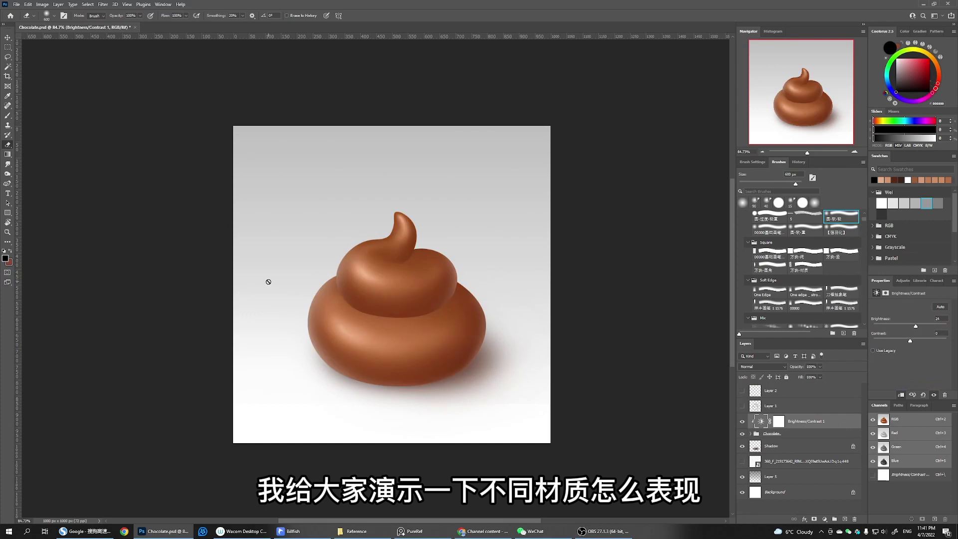
scroll(338, 284, "up", 6)
scroll(528, 280, "down", 3)
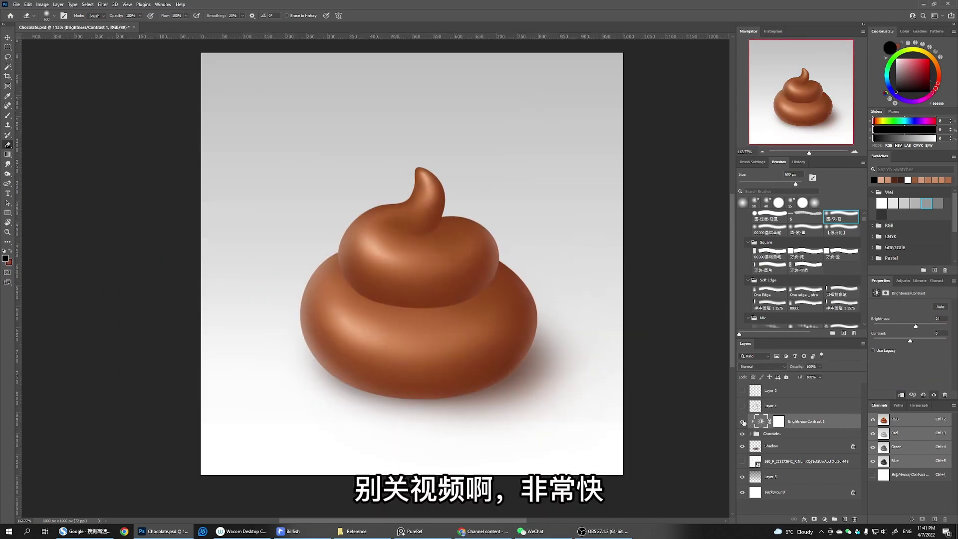
scroll(559, 299, "up", 2)
left_click(742, 421)
left_click(751, 434)
left_click(742, 461)
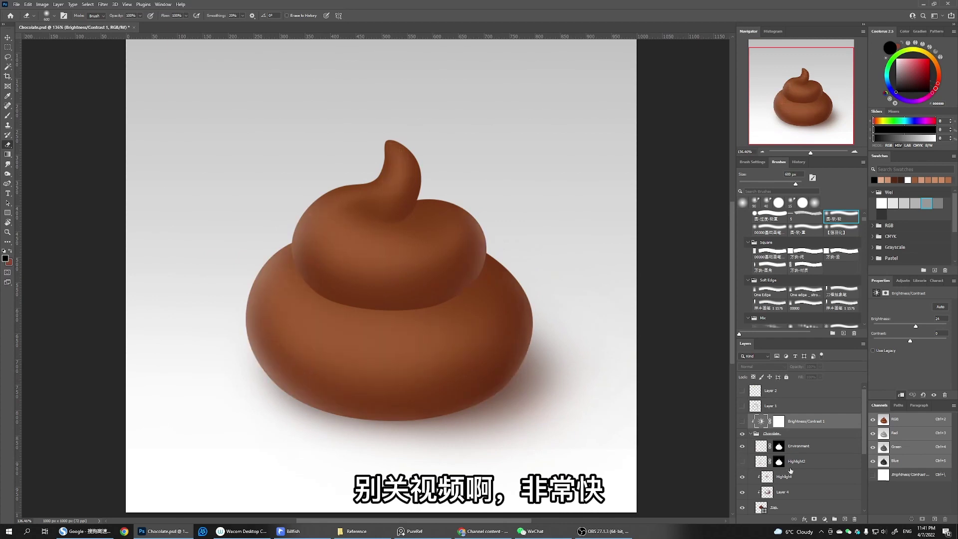
Draw a curved four-sided reflection shape, about 143 × 100 px, on the middle tier's left side above the Highlight2 layer
left_click(791, 464)
key("ctrl+alt+shift+n")
scroll(402, 257, "up", 2)
key("p")
left_click(324, 205)
left_click(384, 230)
left_click(383, 262)
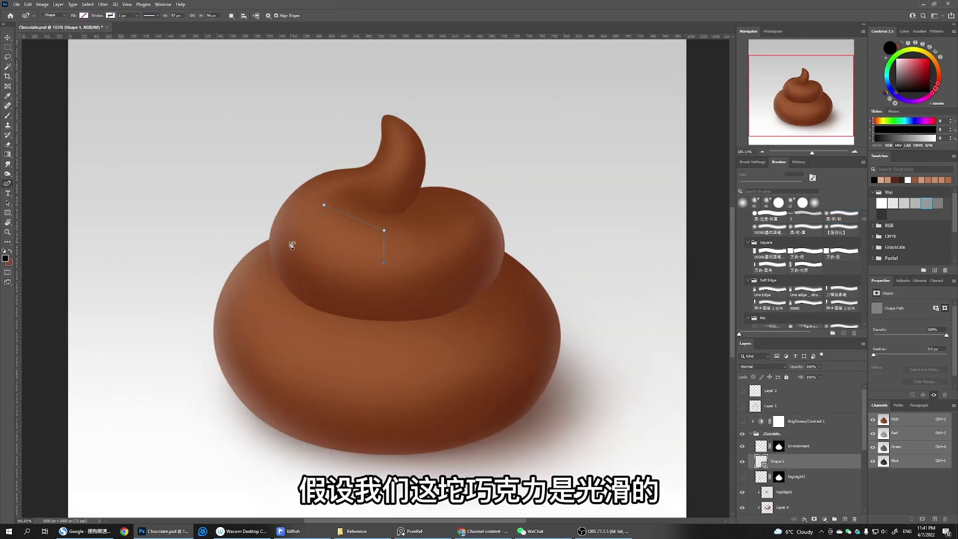
left_click_drag(369, 231, 348, 227)
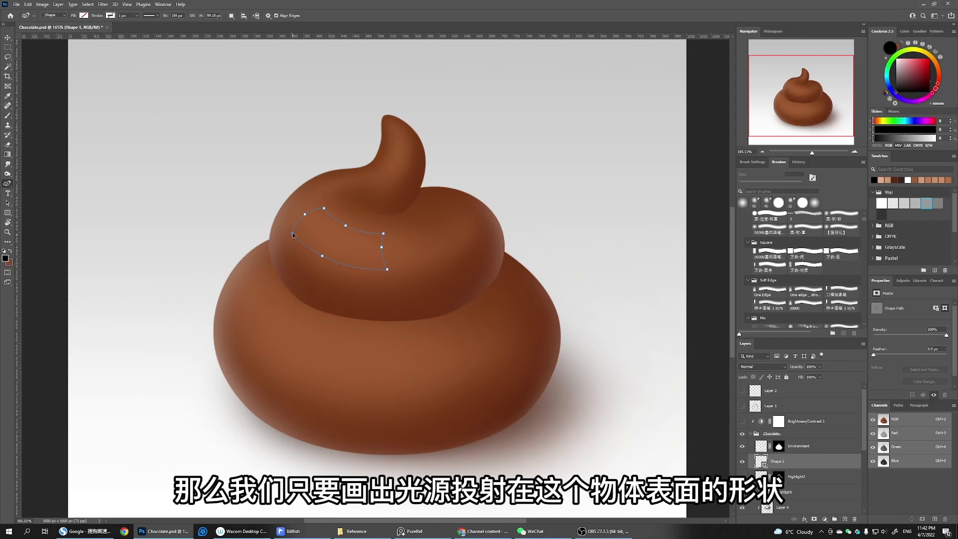
Fill the middle tier's reflection shape with a light tan brown
key("i")
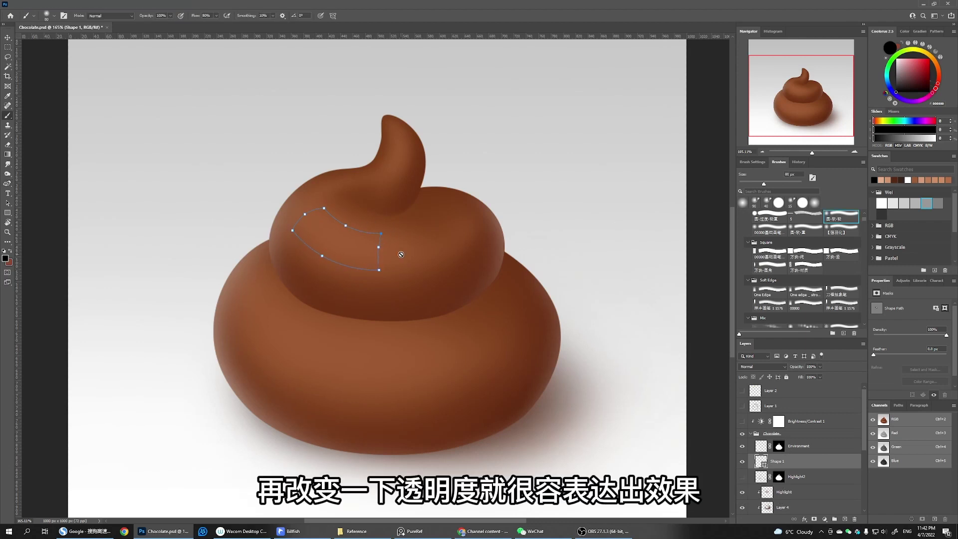
left_click(421, 245)
left_click(913, 65)
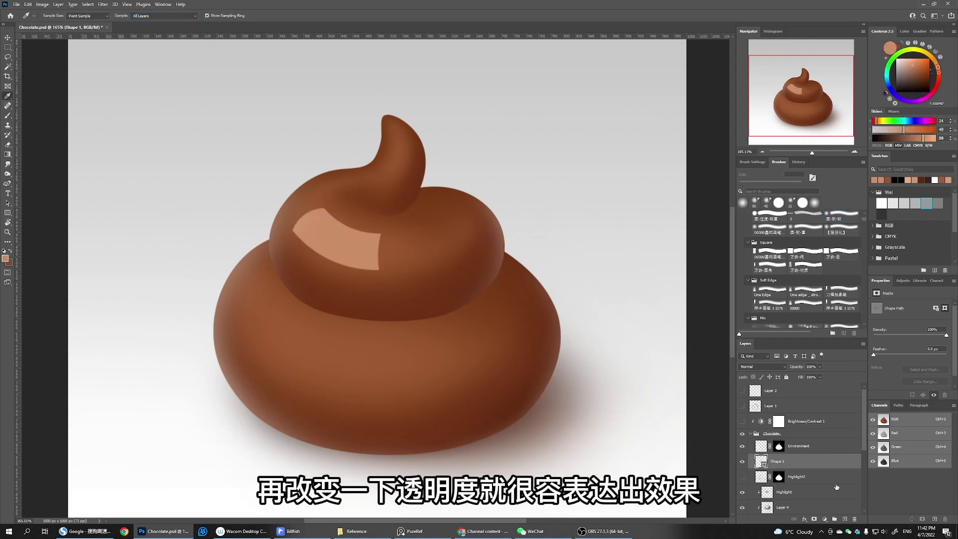
Duplicate the reflection shape, enlarge the copy and place it on the left side of the bottom tier
left_click_drag(813, 464, 814, 469)
key("v")
key("ctrl+t")
left_click_drag(349, 265, 376, 395)
key("Return")
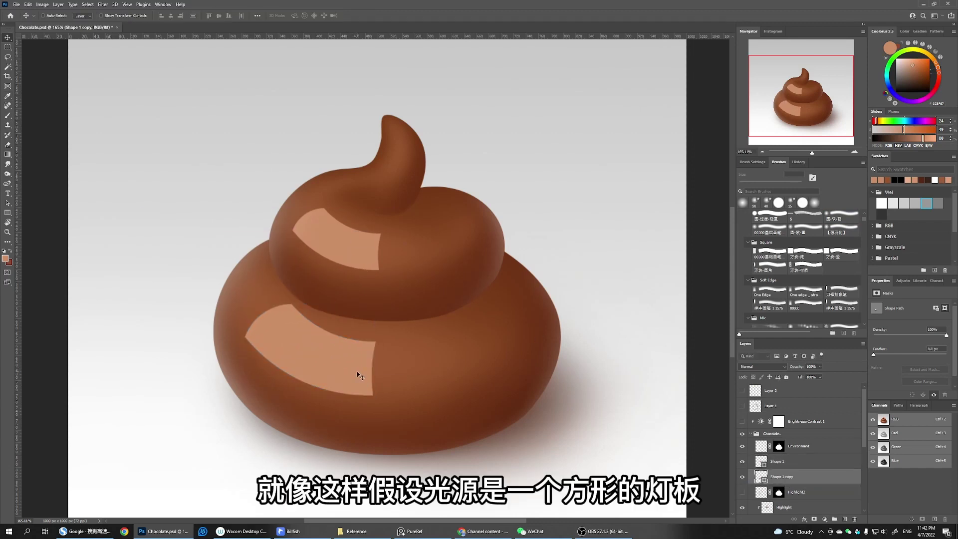
left_click_drag(347, 365, 329, 357)
Adjust the anchor points of both reflection shapes so their corners and edges follow the curved tiers
left_click(779, 462)
key("p")
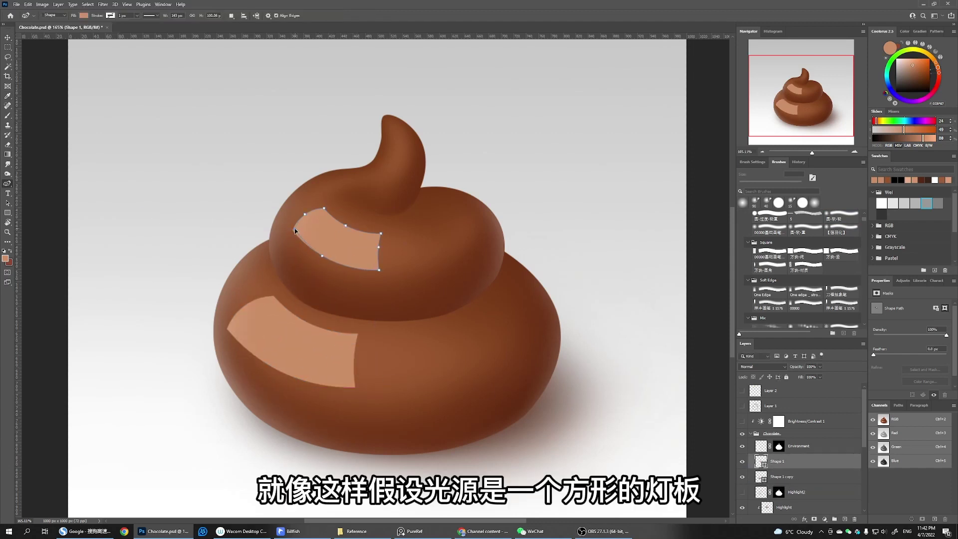
left_click(801, 482)
left_click_drag(227, 330, 232, 323)
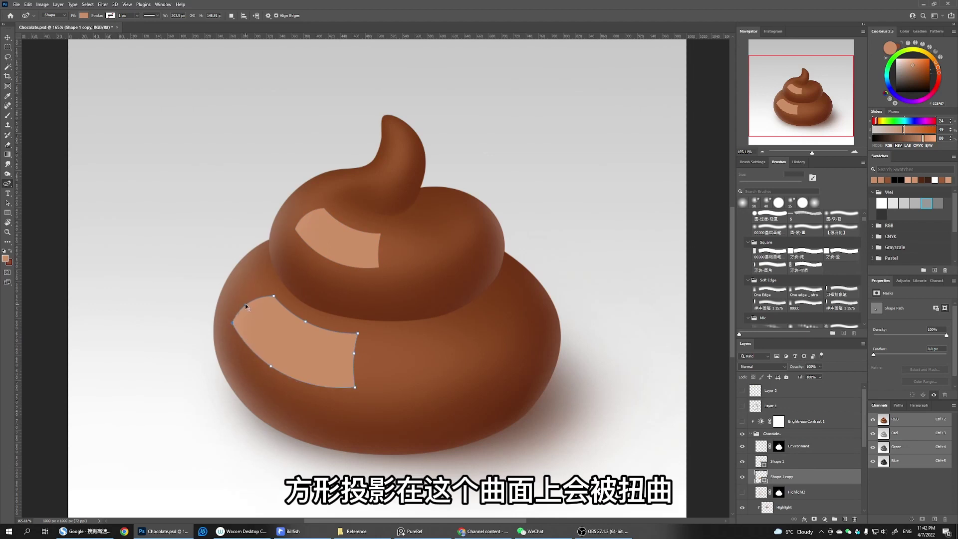
left_click_drag(352, 389, 350, 392)
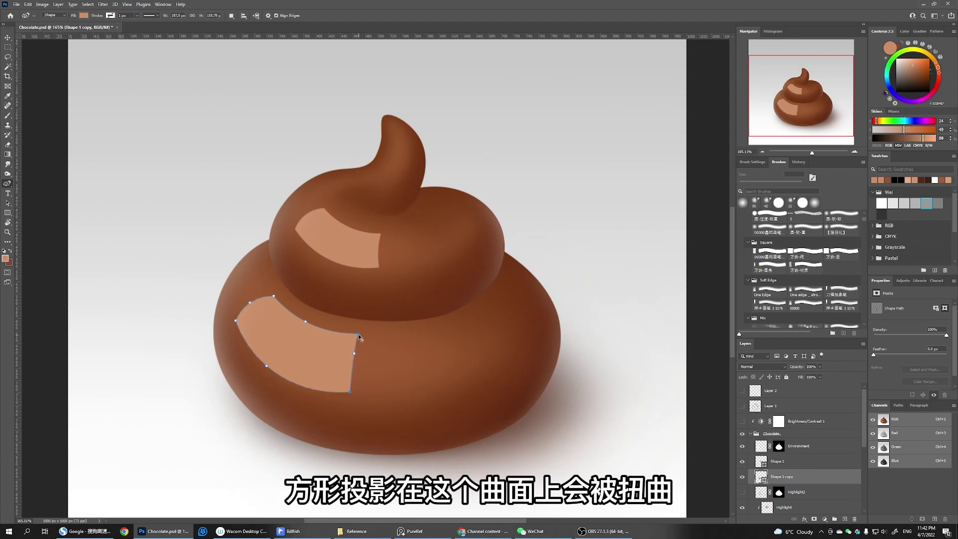
left_click(306, 322)
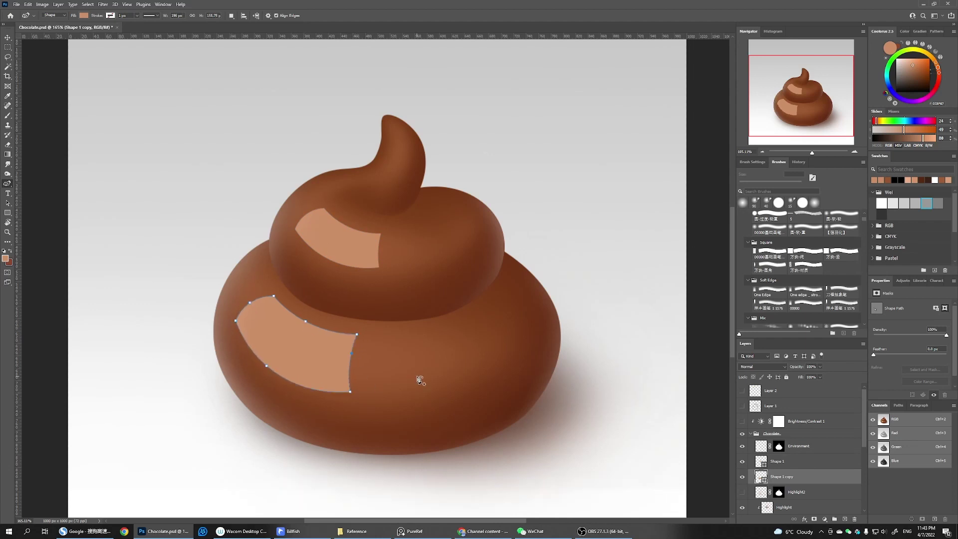
Name both semi-transparent reflection shapes Reflection and move them, with layer masks added, above the Environment layer
double_click(795, 478)
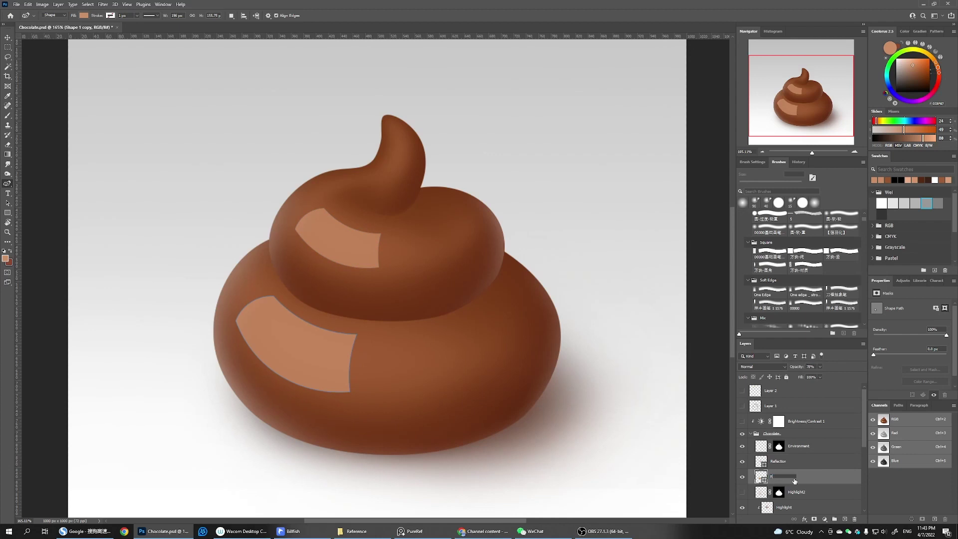
type("Reflection")
key("Return")
left_click(801, 446, "shift")
left_click_drag(801, 446, 800, 442)
key("b")
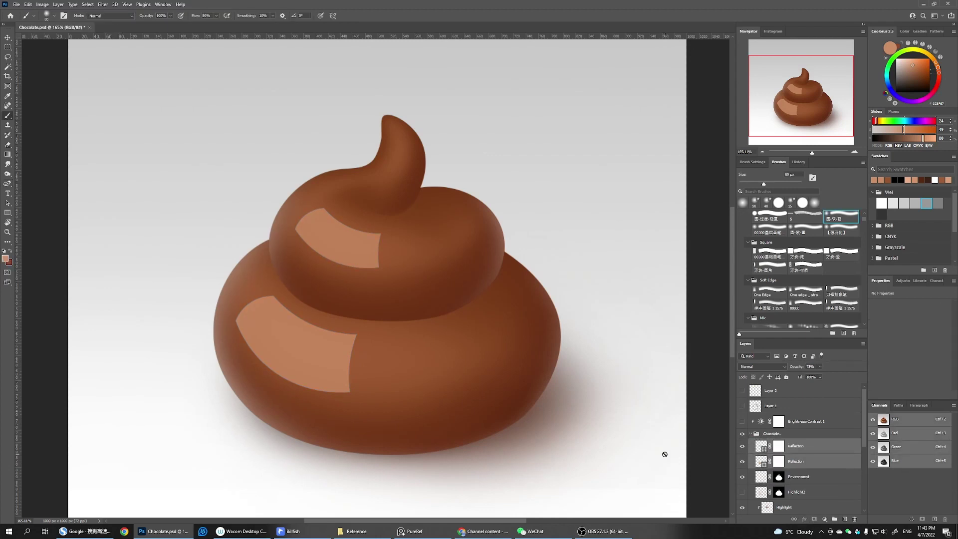
Fade the lower right of both reflections by painting black on their masks with a soft brush enlarged to 200 px
left_click(778, 447)
key("x")
mouse_move(299, 253)
left_mouse_down()
mouse_move(345, 280)
mouse_move(277, 199)
mouse_move(300, 246)
mouse_move(390, 307)
left_mouse_up()
key("bracketright")
key("bracketright")
key("bracketright")
key("bracketright")
key("bracketright")
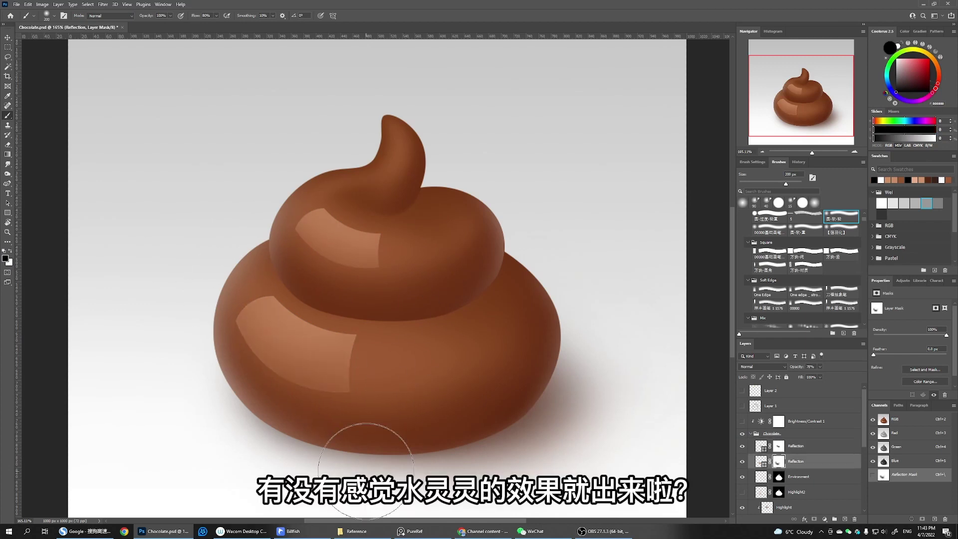
Group the two Reflection layers and compare the group with Highlight2, leaving the group shown and Highlight2 hidden
key("ctrl+g")
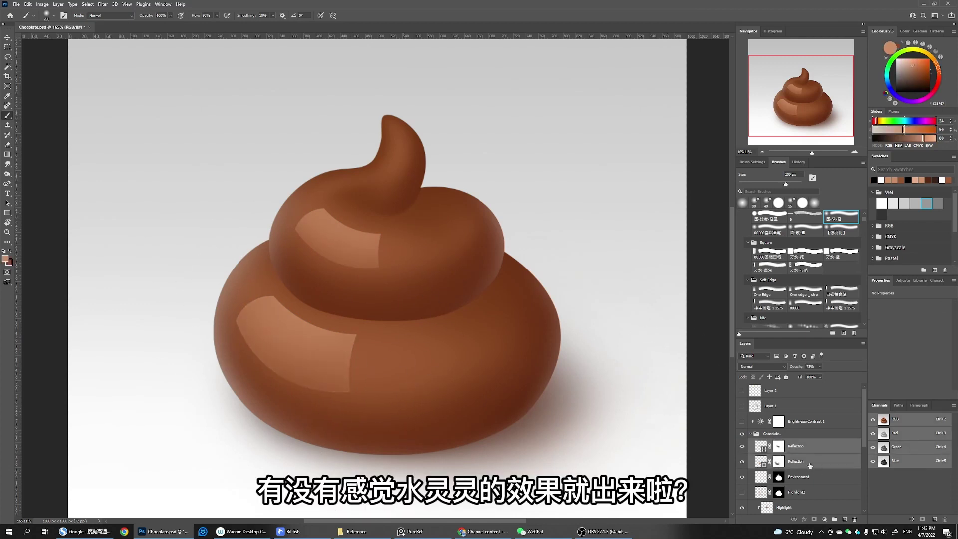
left_click(742, 443)
left_click(742, 444)
left_click(742, 444)
left_click(743, 471)
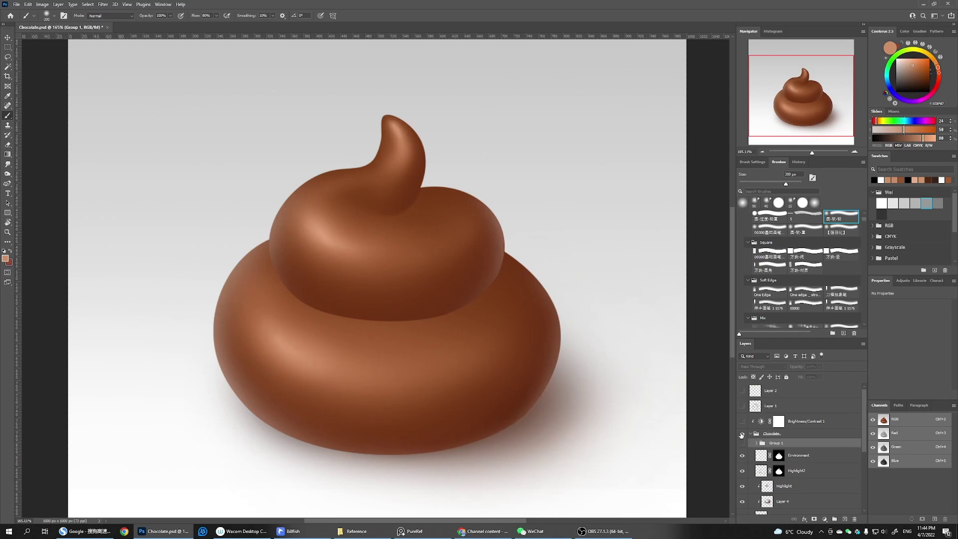
left_click(742, 443)
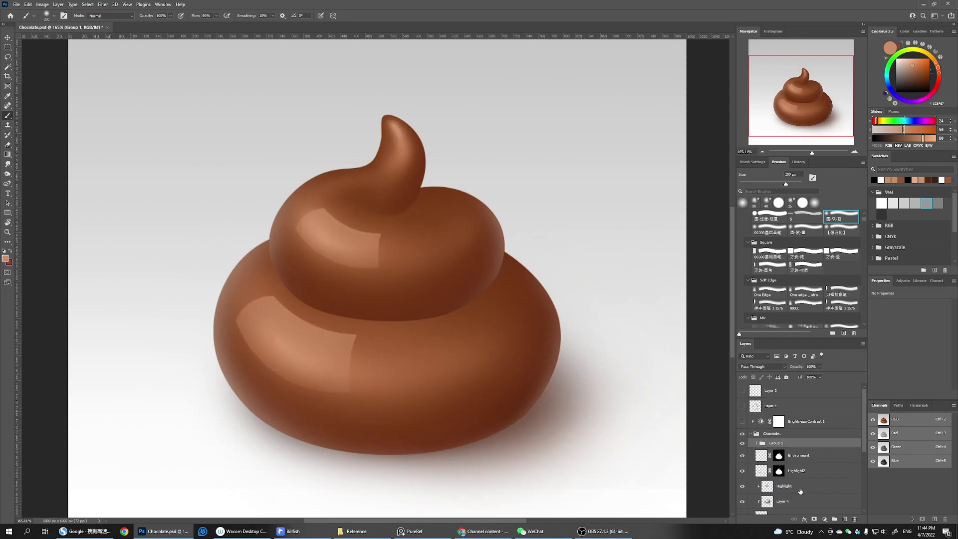
left_click(743, 471)
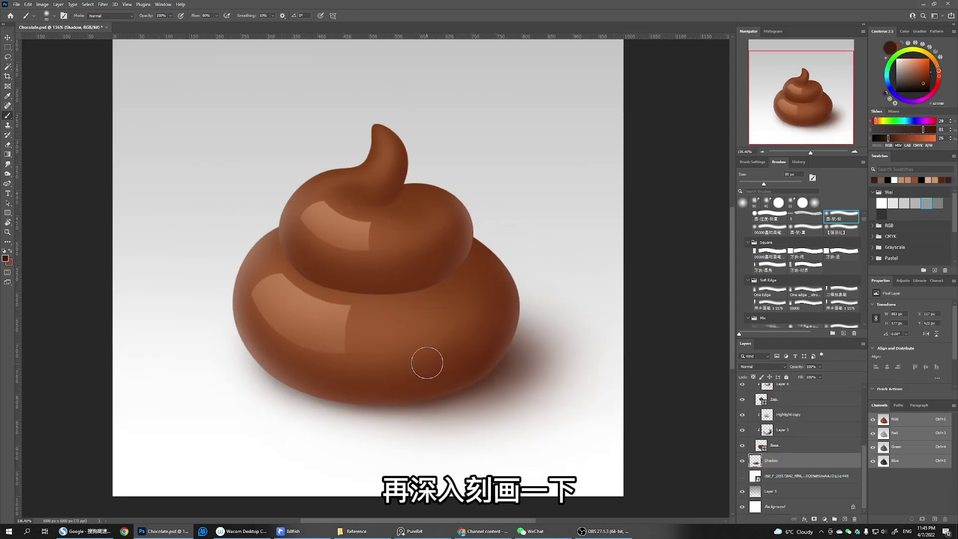
Enlarge the soft brush to 100 px for working on the Shadow layer
key("bracketright")
key("bracketright")
key("bracketright")
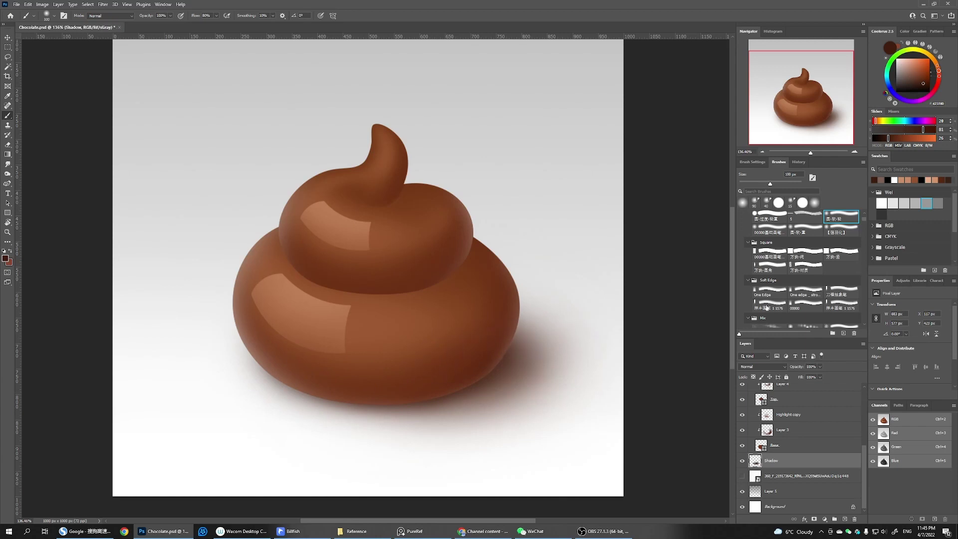
Check the artwork's light and dark values by toggling the grayscale proof preview
key("ctrl+y")
key("ctrl+y")
key("ctrl+y")
key("ctrl+y")
Hide the reflections group and show Highlight2, checking the result by toggling Highlight2 and the Chocolate group
scroll(778, 439, "up", 4)
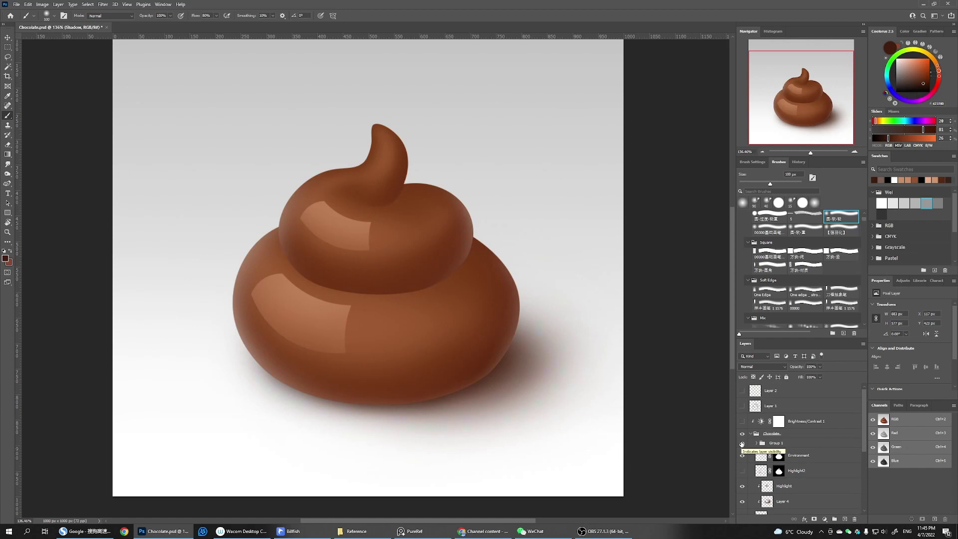
left_click(742, 443)
left_click(742, 471)
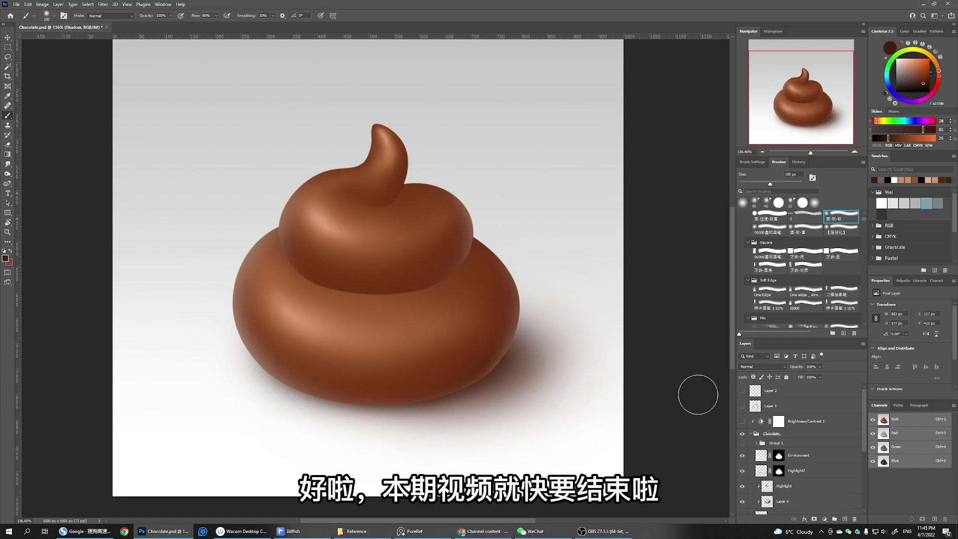
left_click(742, 471)
left_click(742, 471)
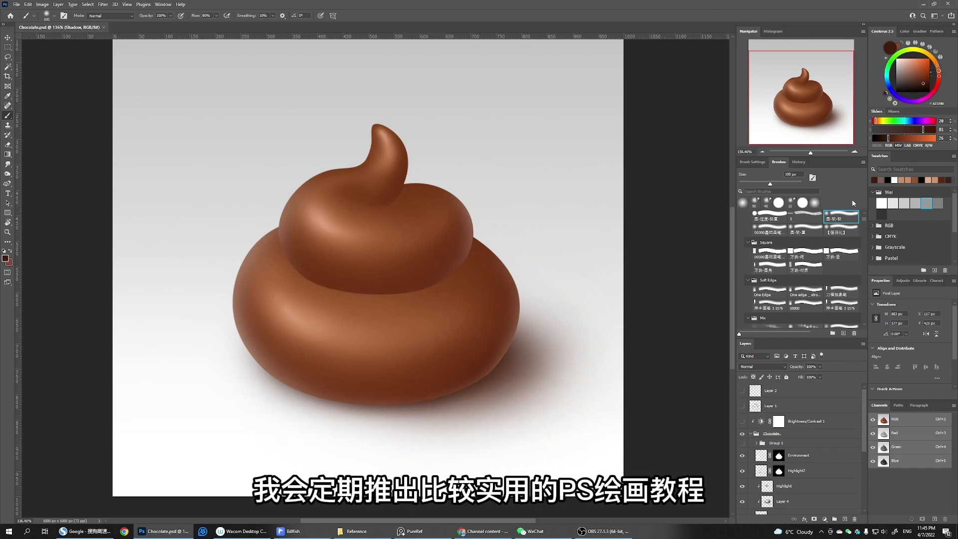
left_click(743, 435)
left_click(743, 434)
left_click(771, 433)
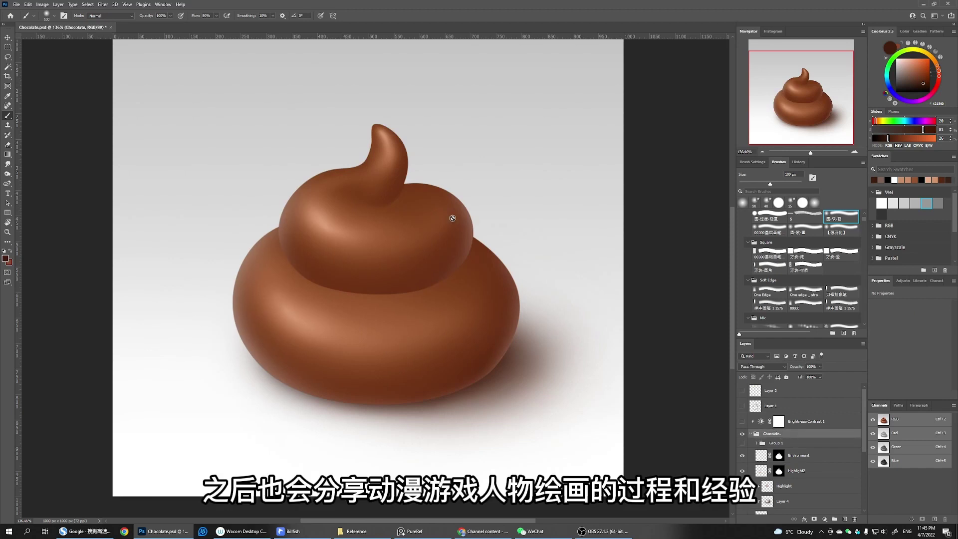
Add an adjustment layer above the background gradient layer and set the Shadow layer's opacity to 87%
scroll(854, 441, "down", 5)
left_click(844, 492)
left_click(824, 519)
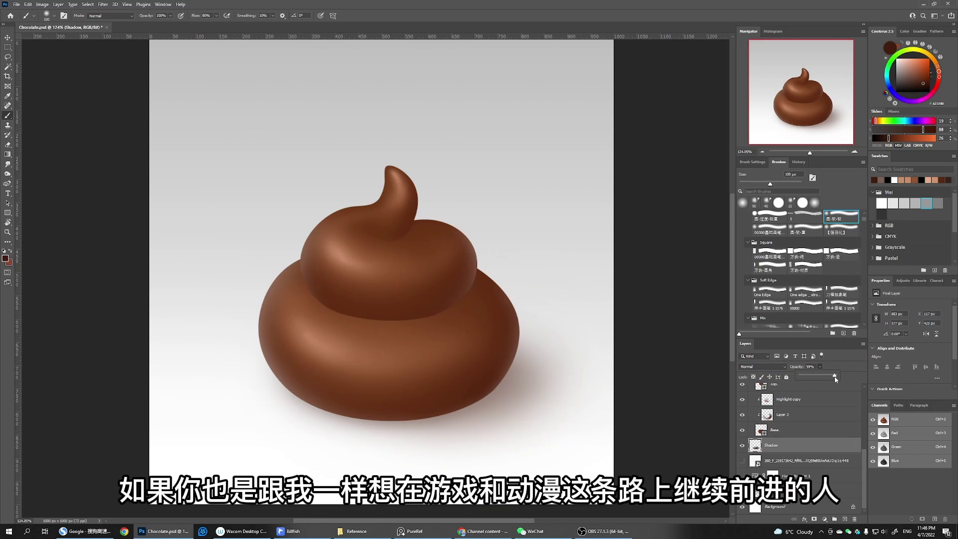
mouse_move(820, 378)
left_mouse_down()
mouse_move(848, 379)
mouse_move(834, 380)
left_mouse_up()
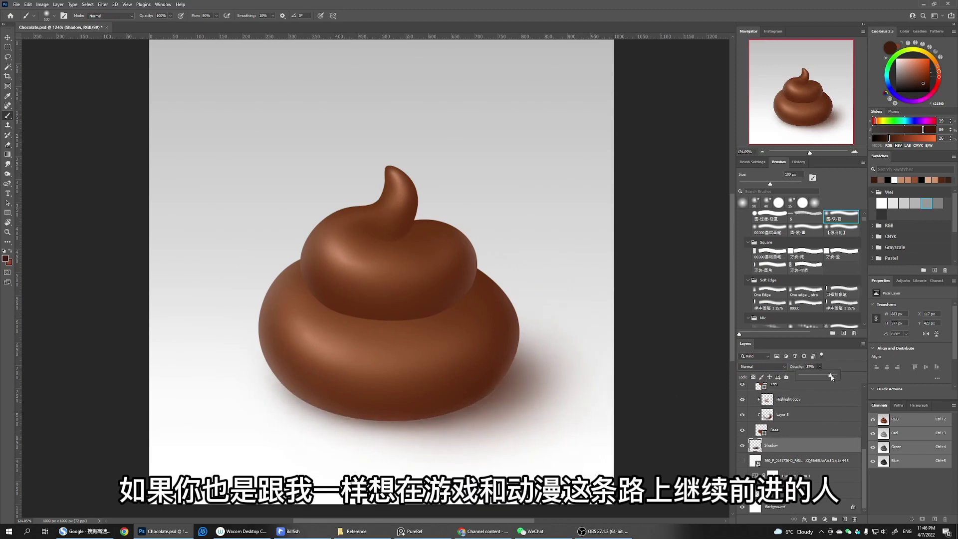
Raise the brightness in the chocolate's visible Brightness/Contrast adjustment
left_click_drag(865, 463, 869, 400)
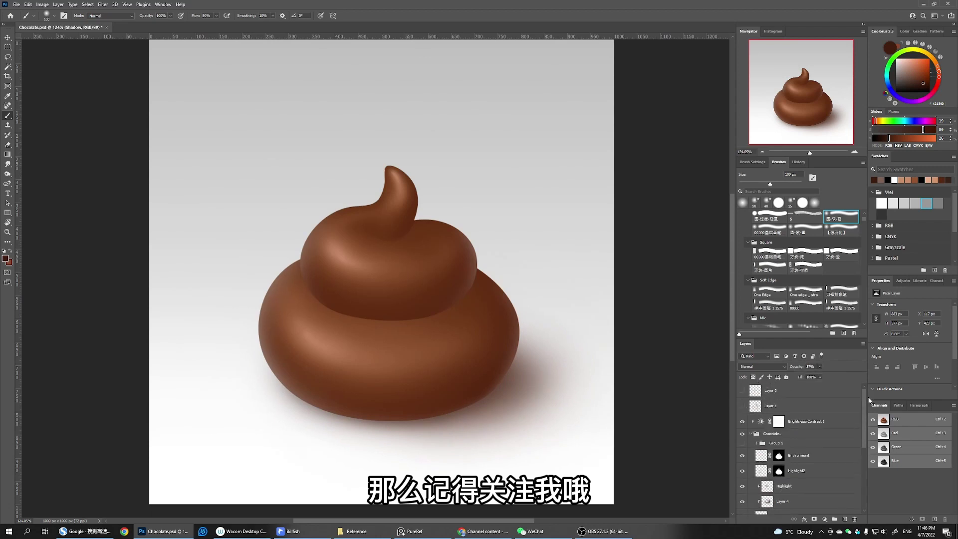
left_click(804, 421)
left_click_drag(910, 327, 918, 327)
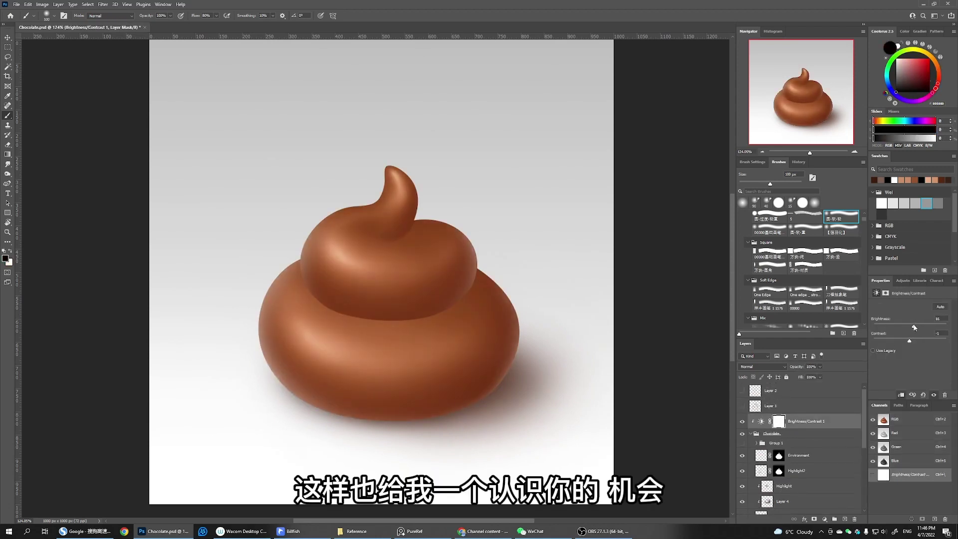